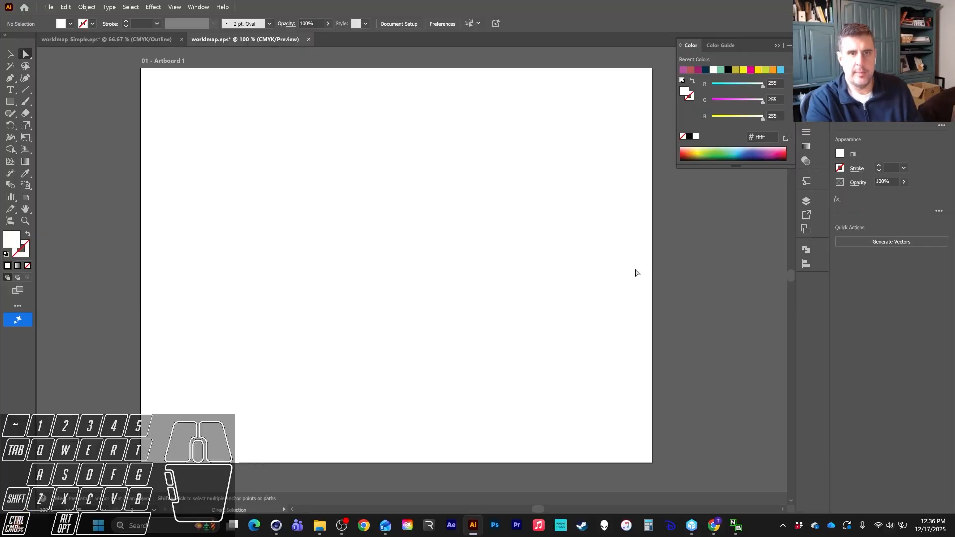
- Try a pink ff63ff fill on the whole world map, and undo the colour change
drag(641, 148, 94, 413)
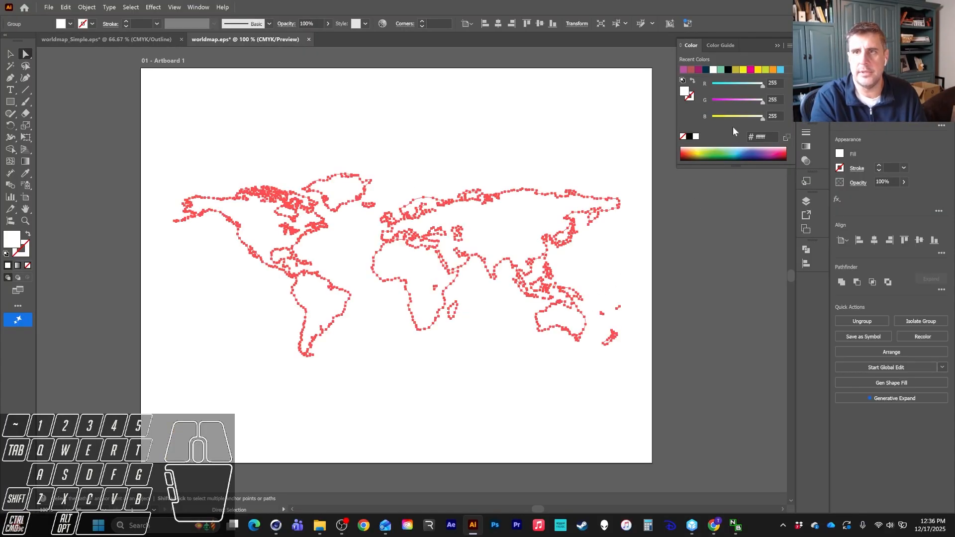
click(732, 100)
click(577, 420)
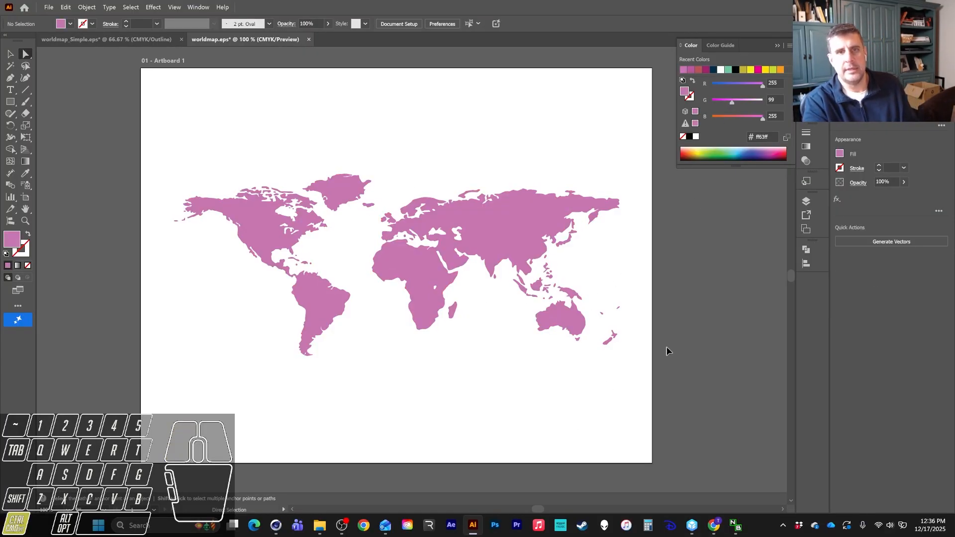
key(ctrl+z)
click(325, 136)
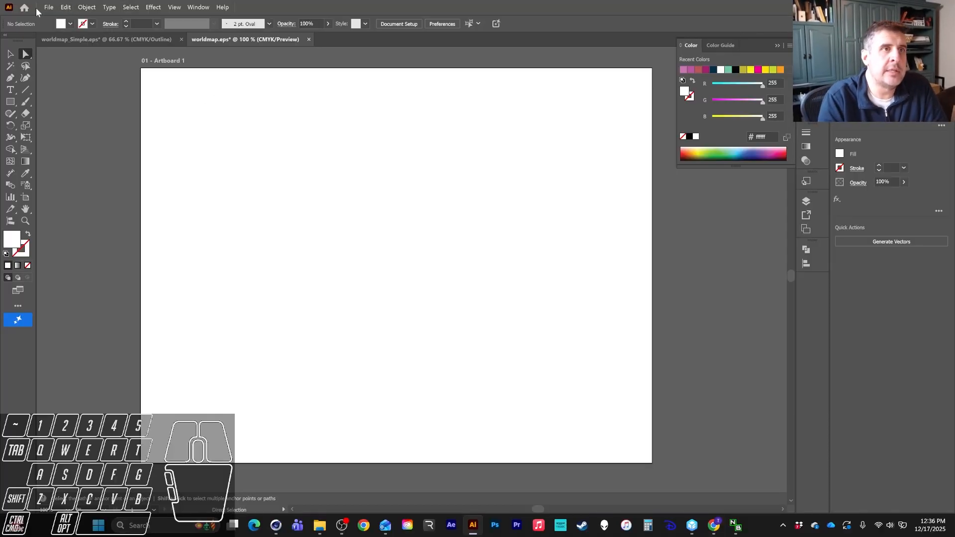
- Save a copy of the map as the SVG file worldmap in the 000_Rive/06_Rive_Globe folder with the SVG 1.1 profile
click(49, 7)
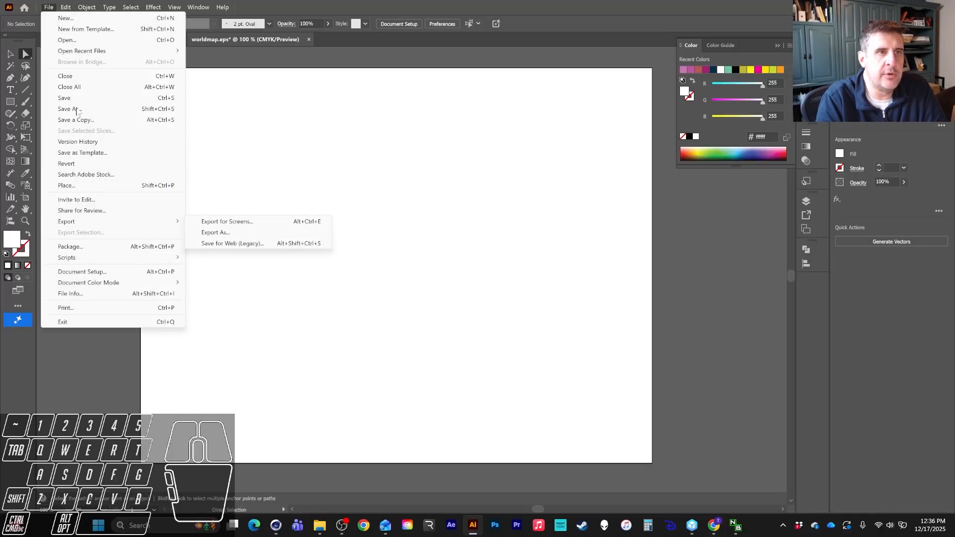
click(80, 108)
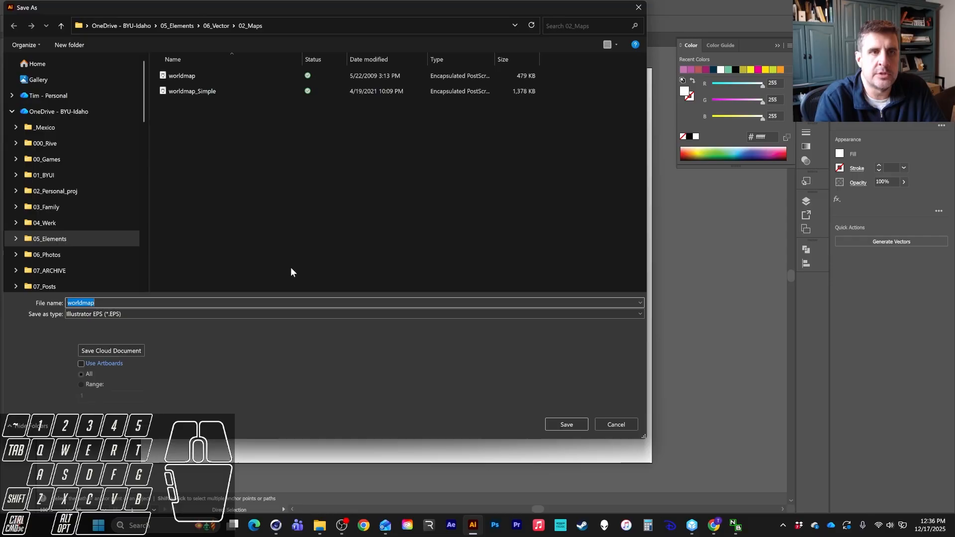
click(56, 191)
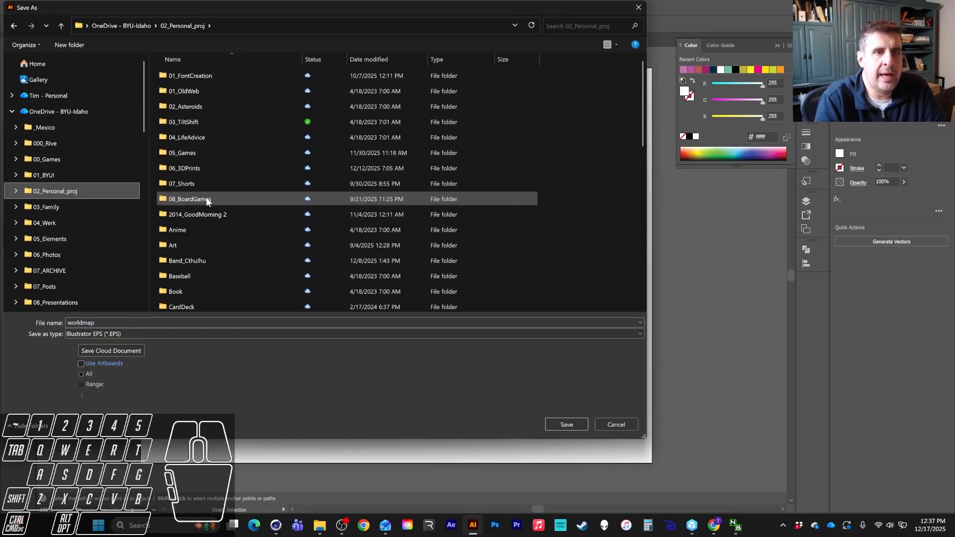
scroll(204, 241, down, 4)
scroll(194, 249, up, 4)
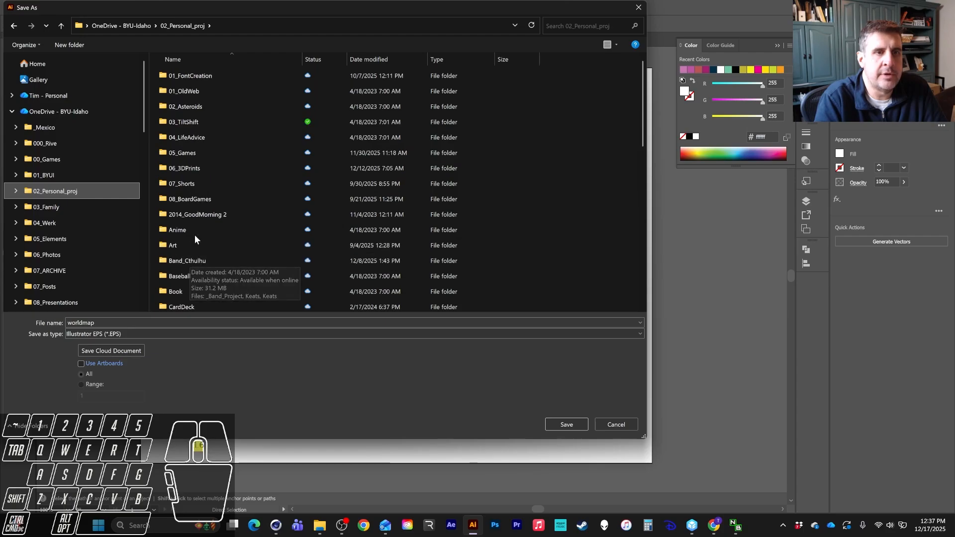
click(111, 336)
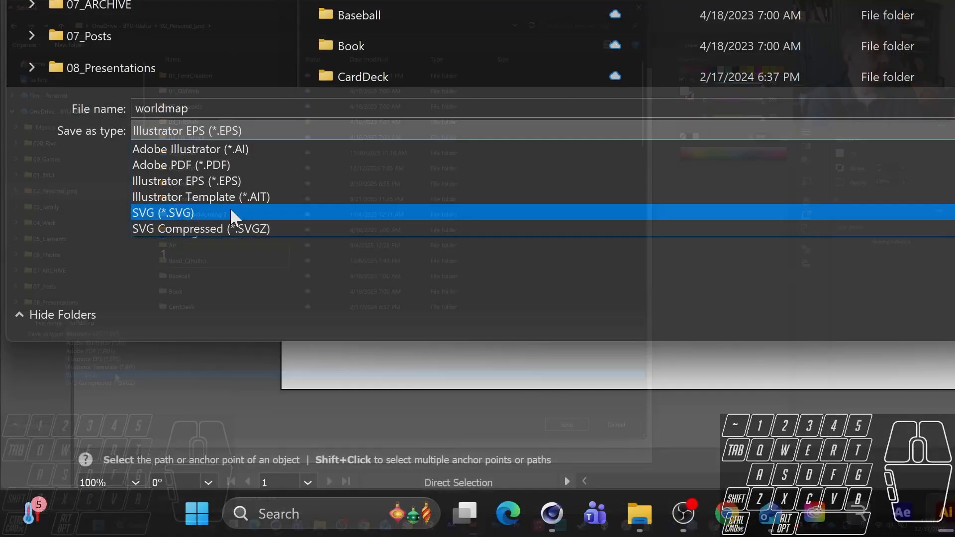
click(115, 375)
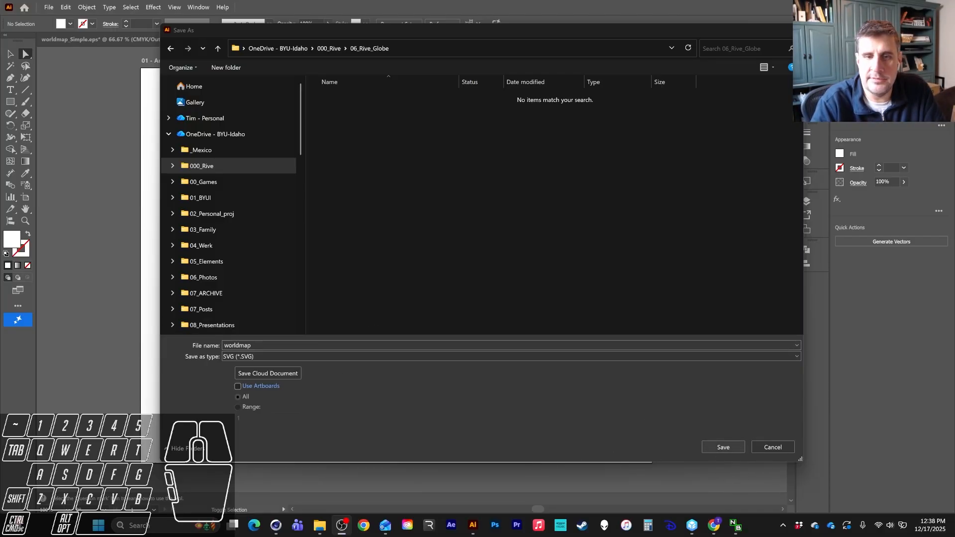
click(739, 449)
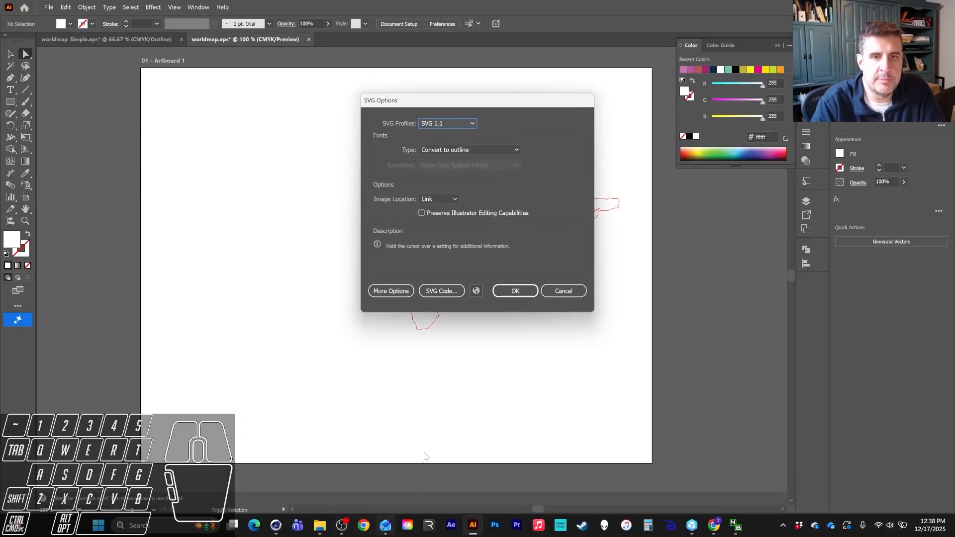
click(515, 292)
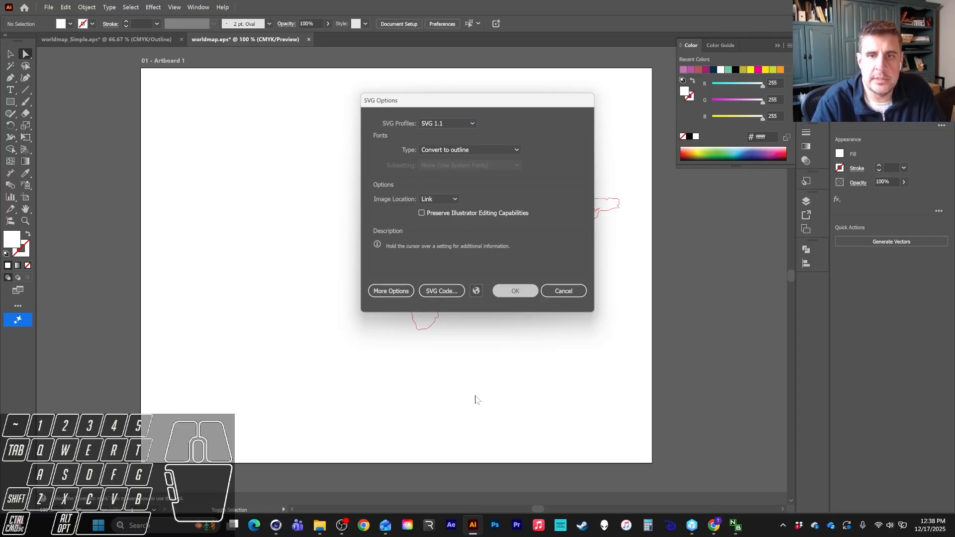
- Switch to the Rive editor in the browser and create a 500 × 500 artboard in the untitled file
click(363, 527)
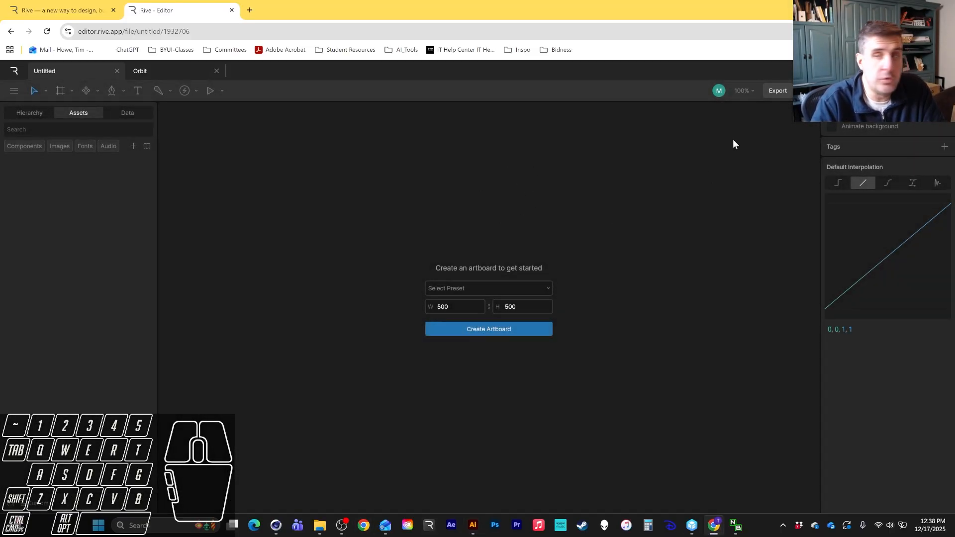
key(shift+slash)
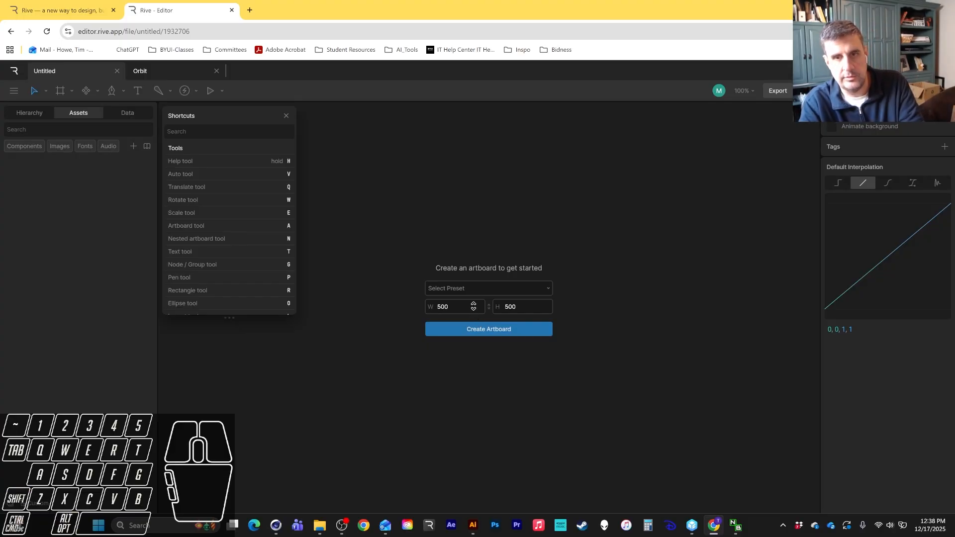
key(shift+slash)
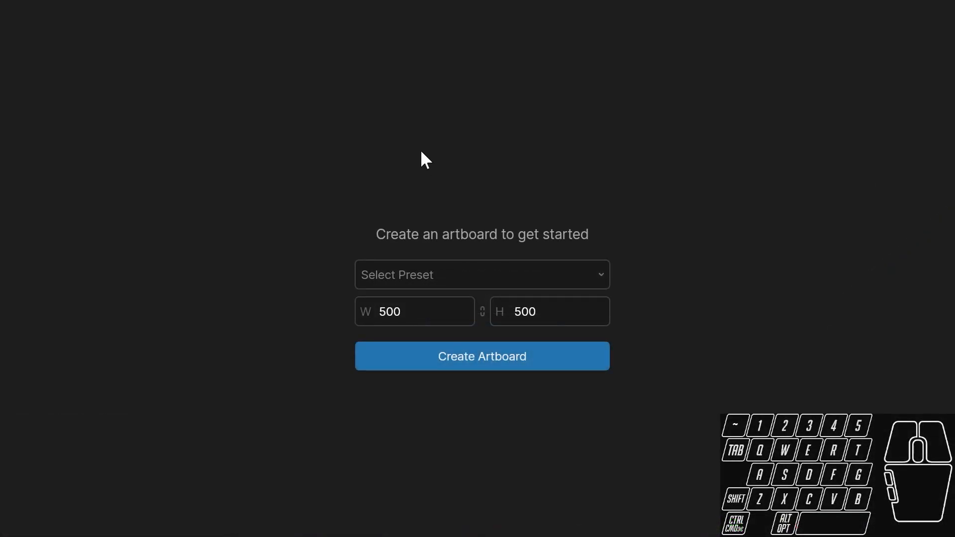
click(493, 369)
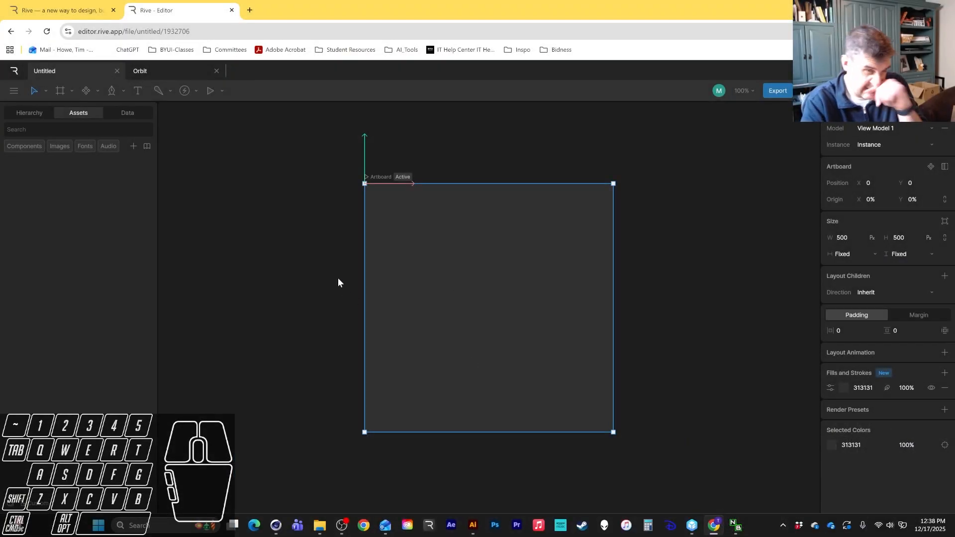
- Import the worldmap SVG from the 000_Rive/06_Rive_Globe folder into the file's assets
click(28, 114)
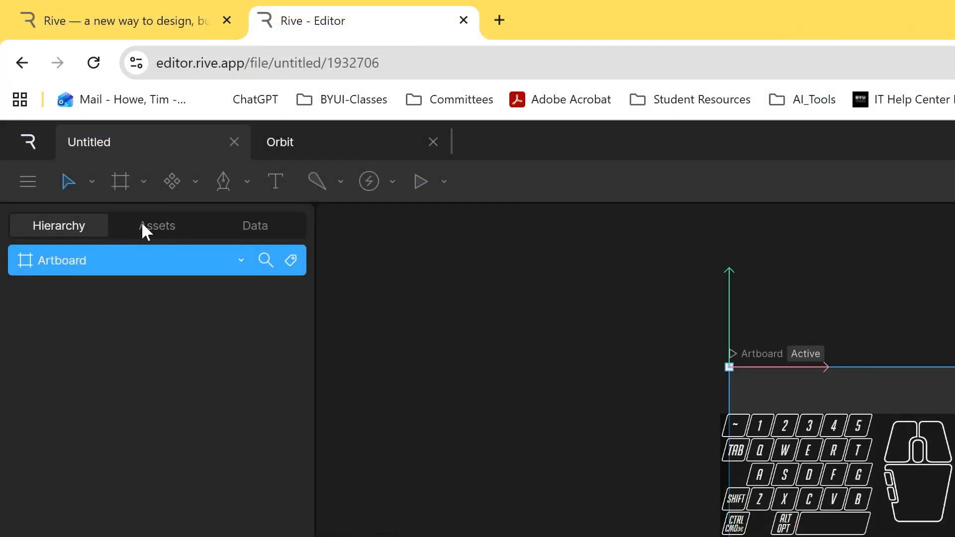
click(146, 227)
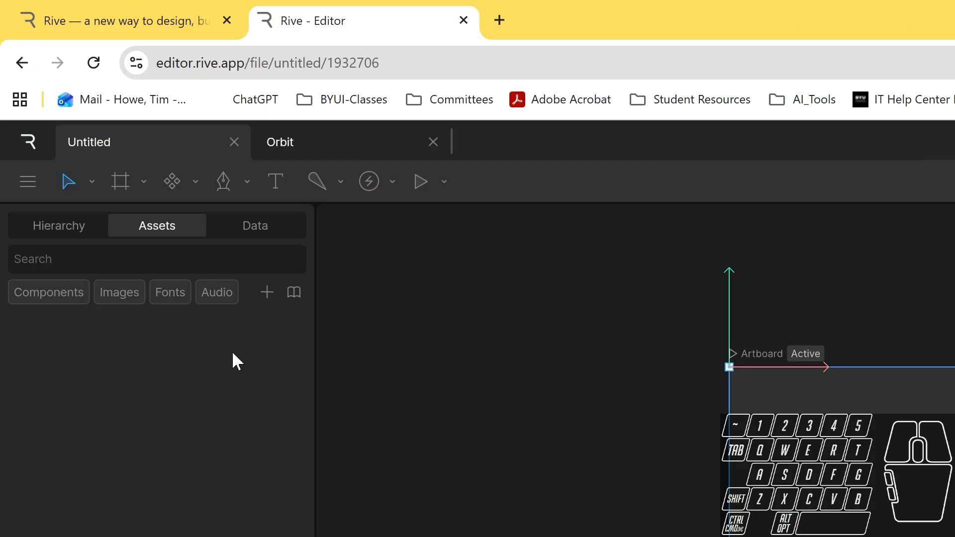
click(265, 293)
click(268, 340)
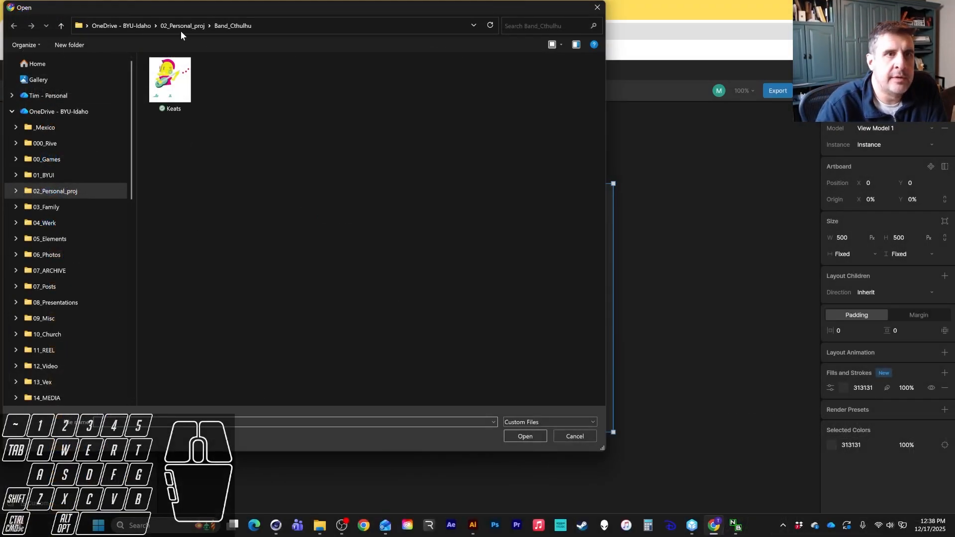
click(365, 51)
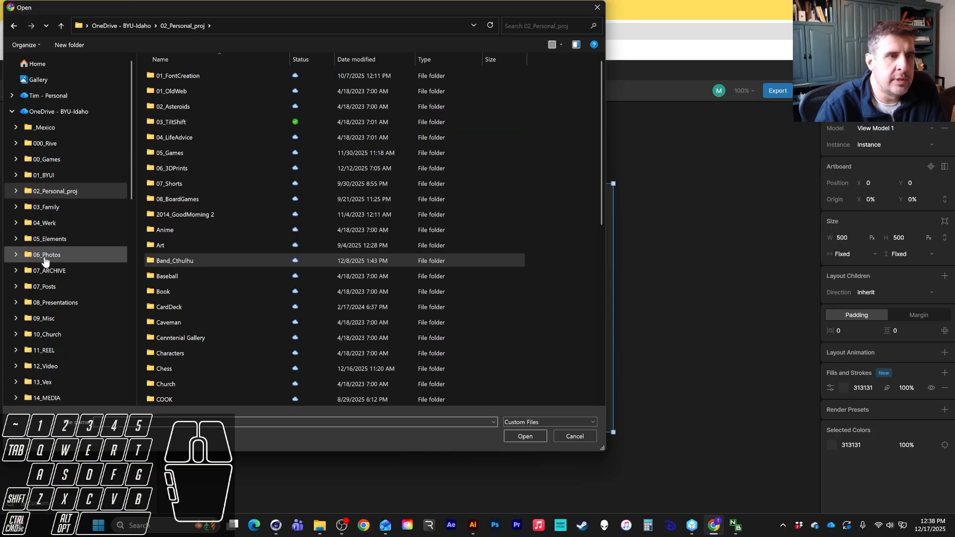
click(44, 143)
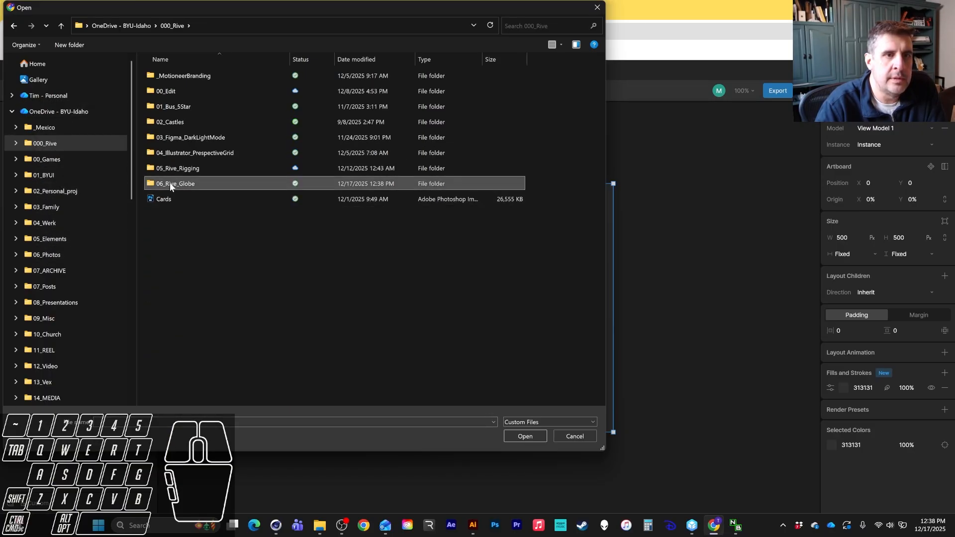
double_click(187, 183)
click(174, 106)
click(512, 437)
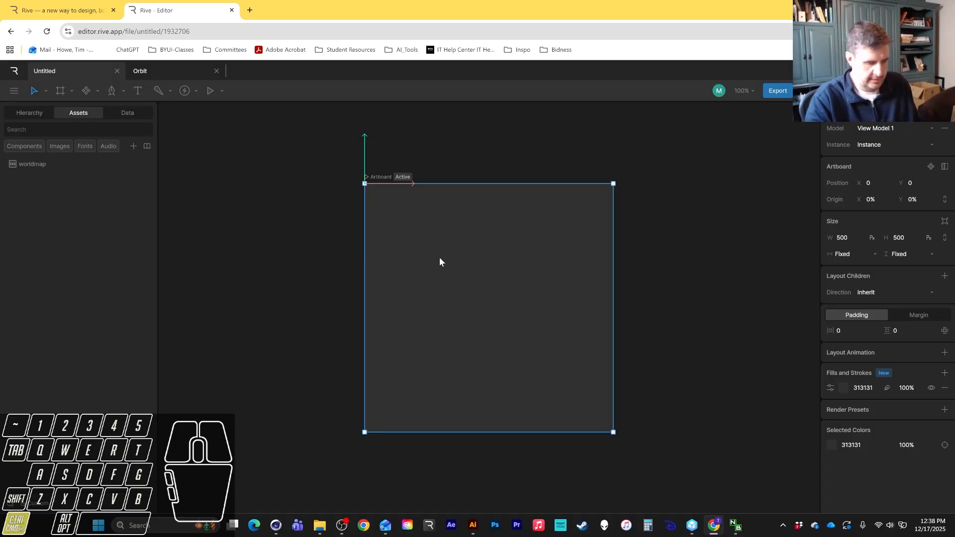
- Place the worldmap asset on the artboard and move it so the map is roughly centred over the artboard
key(ctrl+minus)
key(ctrl+minus)
key(ctrl+minus)
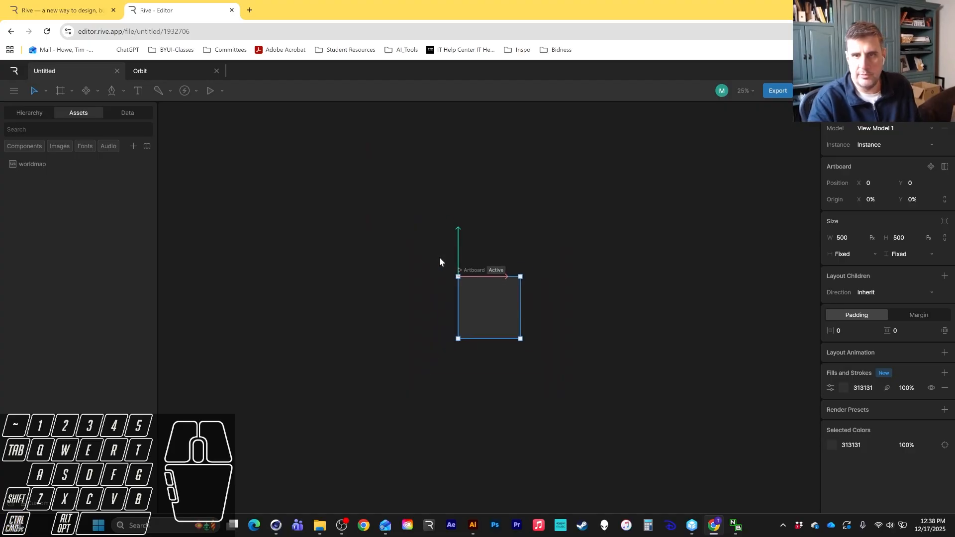
click(56, 168)
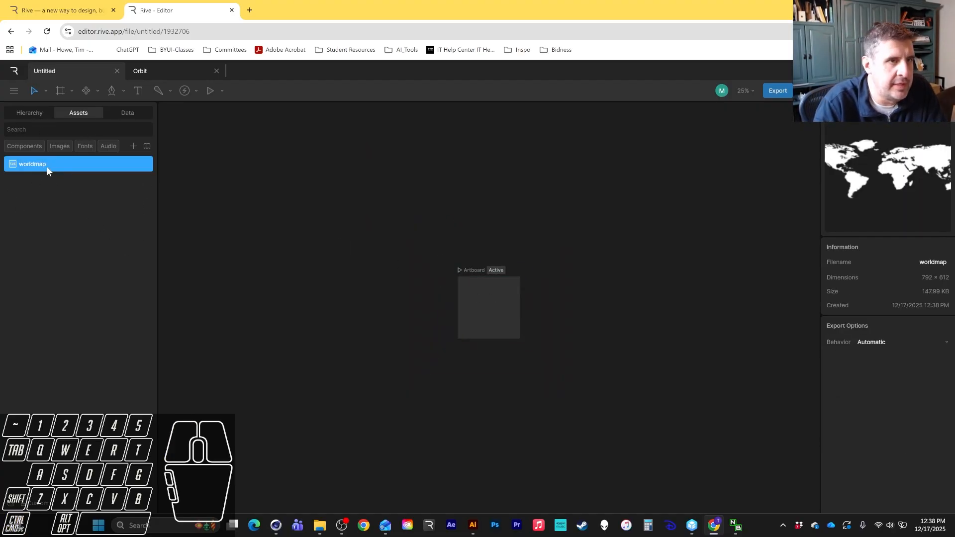
drag(40, 160, 44, 169)
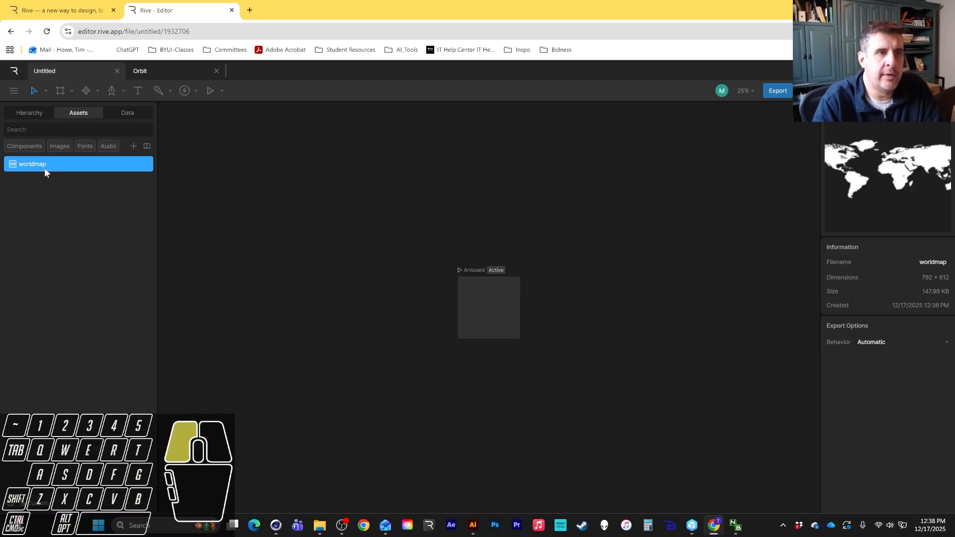
drag(452, 294, 479, 300)
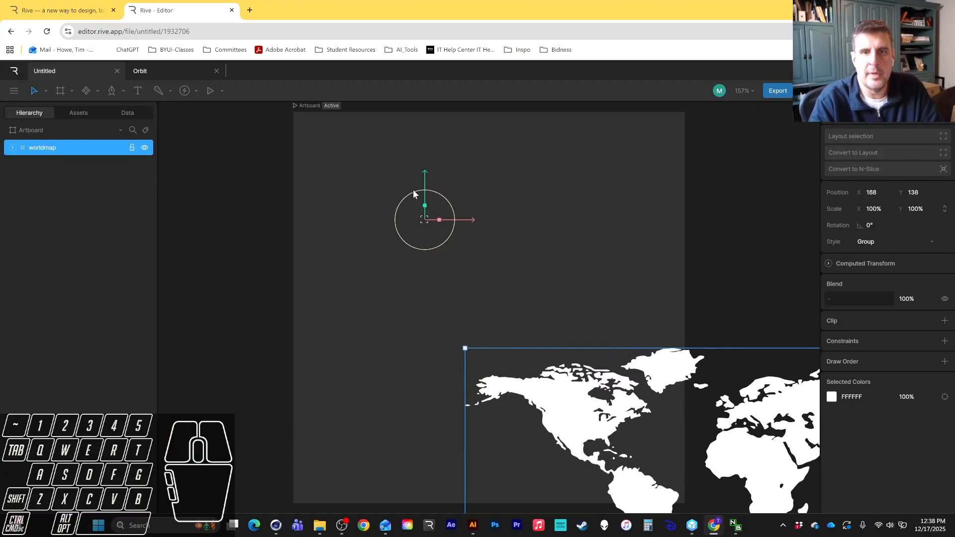
drag(564, 440, 314, 282)
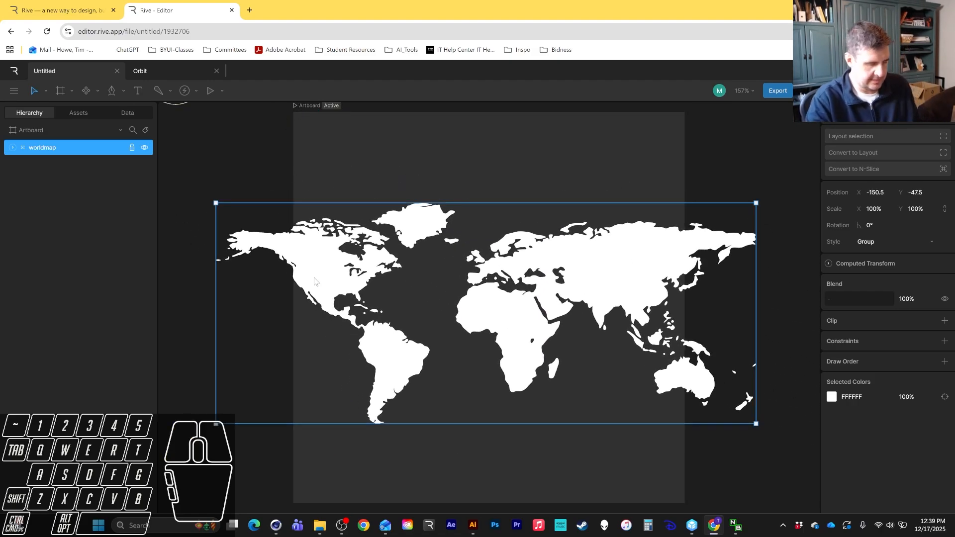
- With Freeze active, move the worldmap group's origin to the map's centre, at about X 260, Y 266, and turn Freeze off again
key(ctrl+minus)
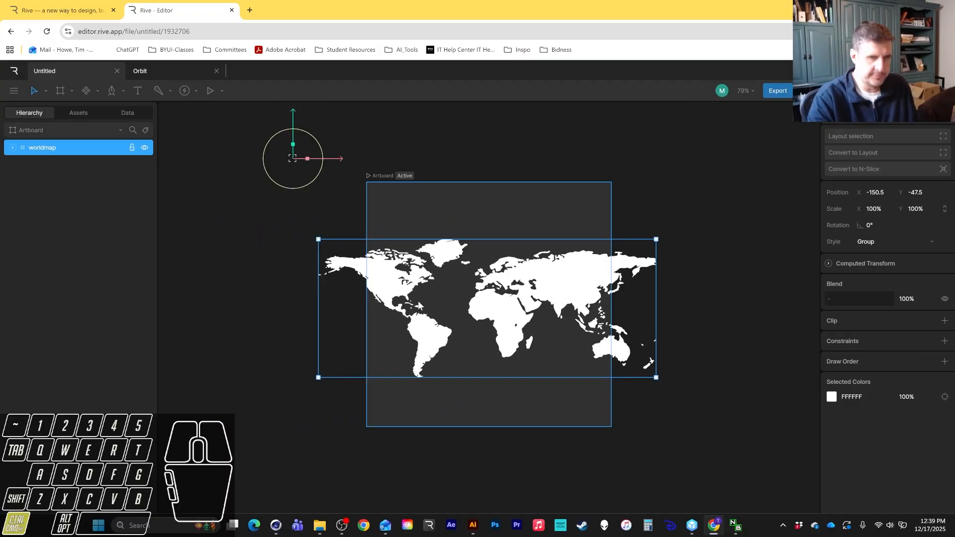
key(ctrl+minus)
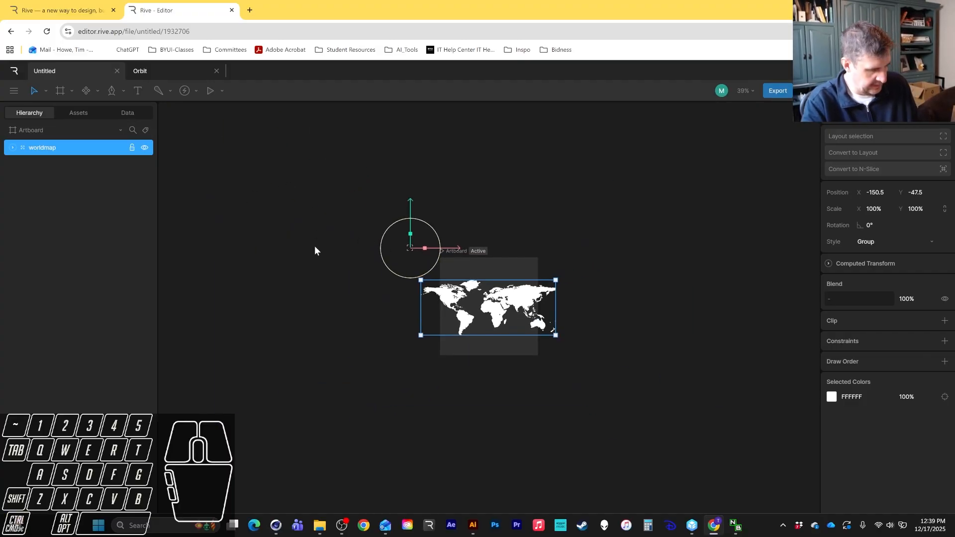
key(f)
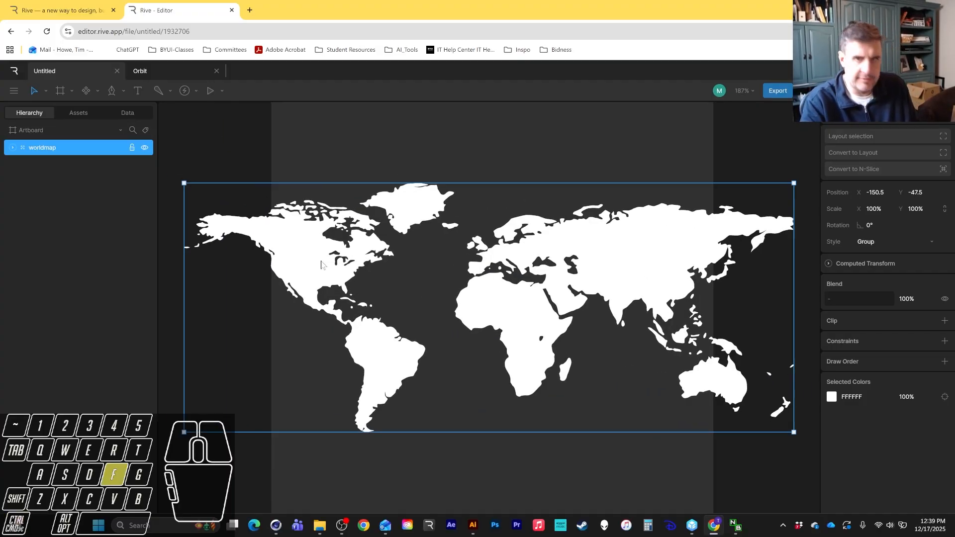
key(y)
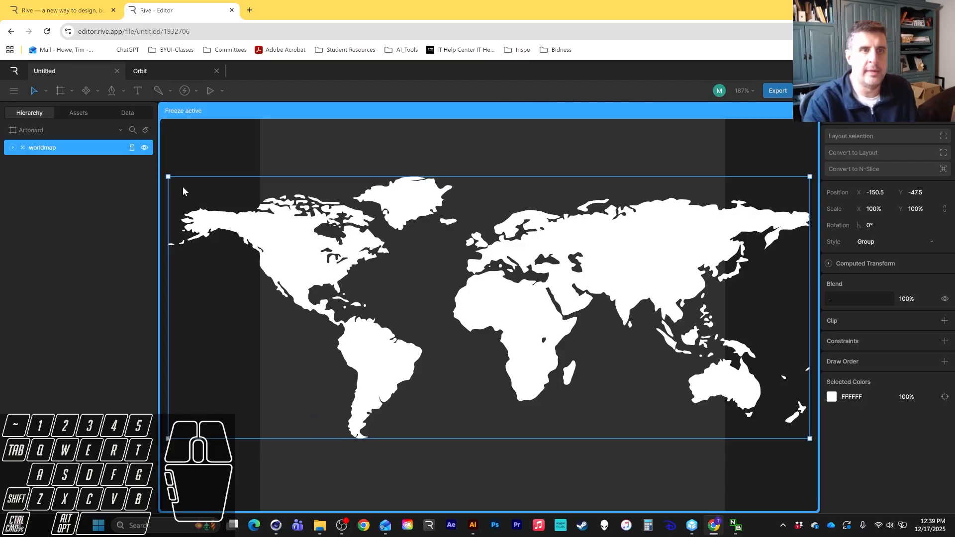
scroll(388, 267, down, 1)
key(ctrl+minus)
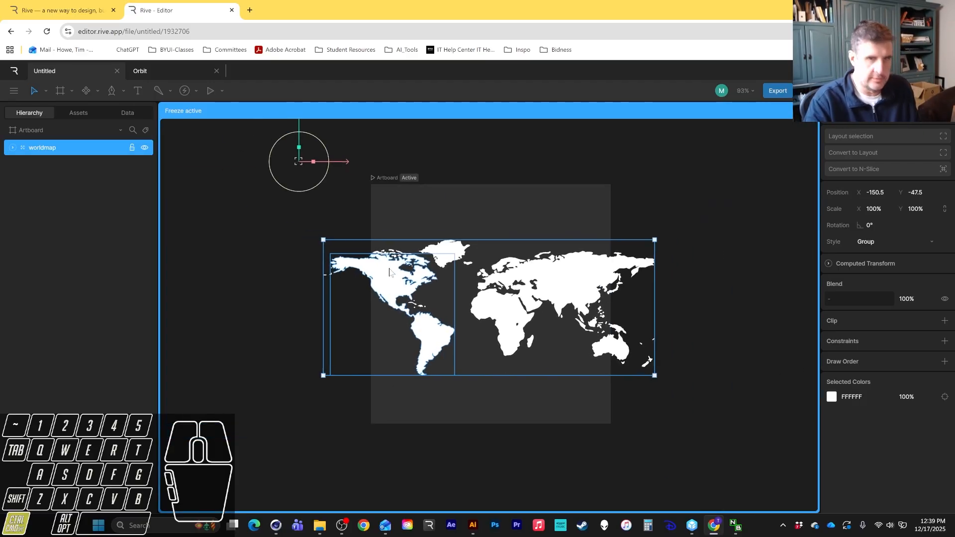
drag(304, 123, 323, 274)
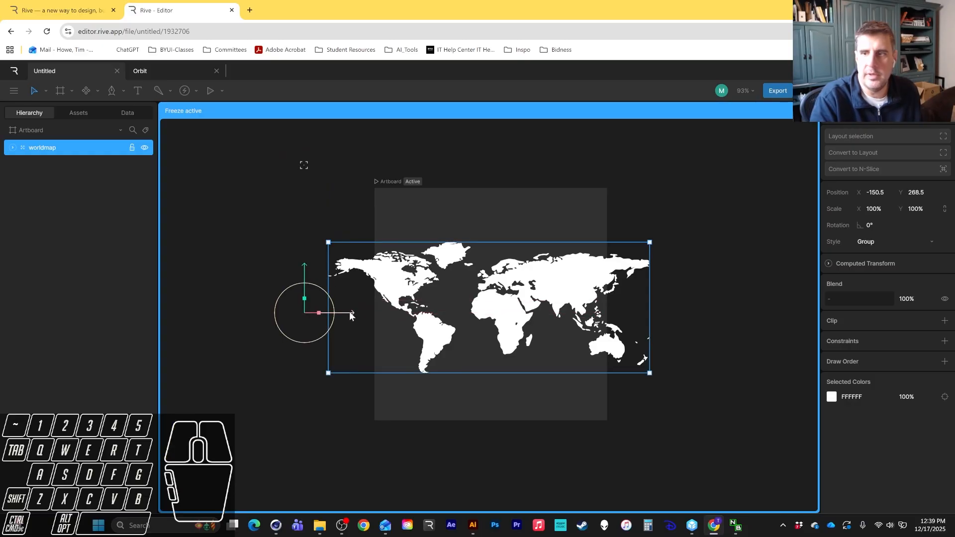
drag(350, 313, 545, 330)
drag(496, 269, 496, 267)
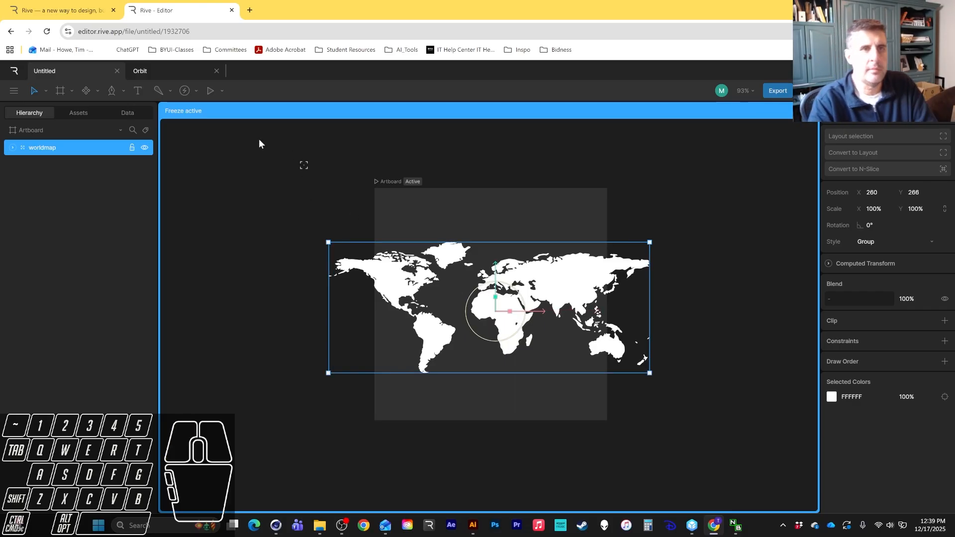
key(y)
click(410, 202)
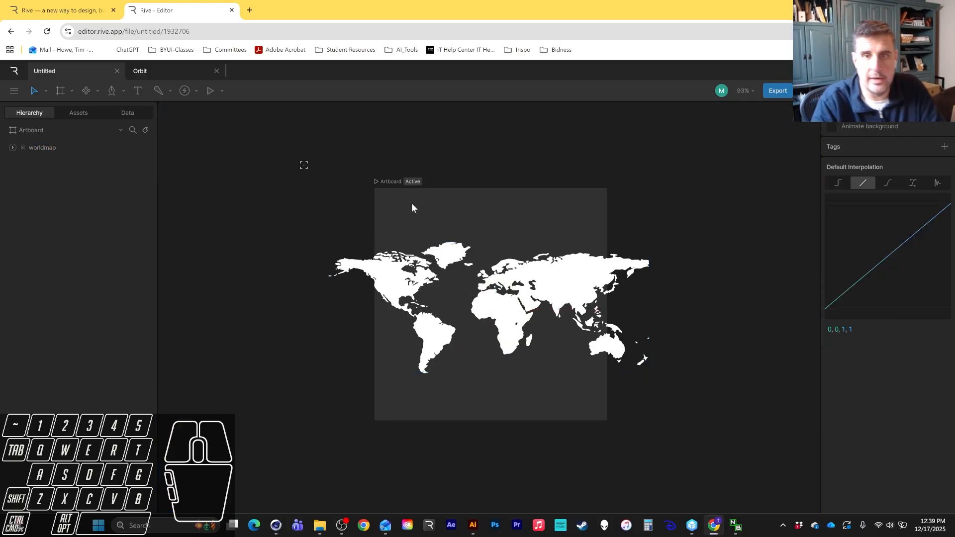
click(521, 286)
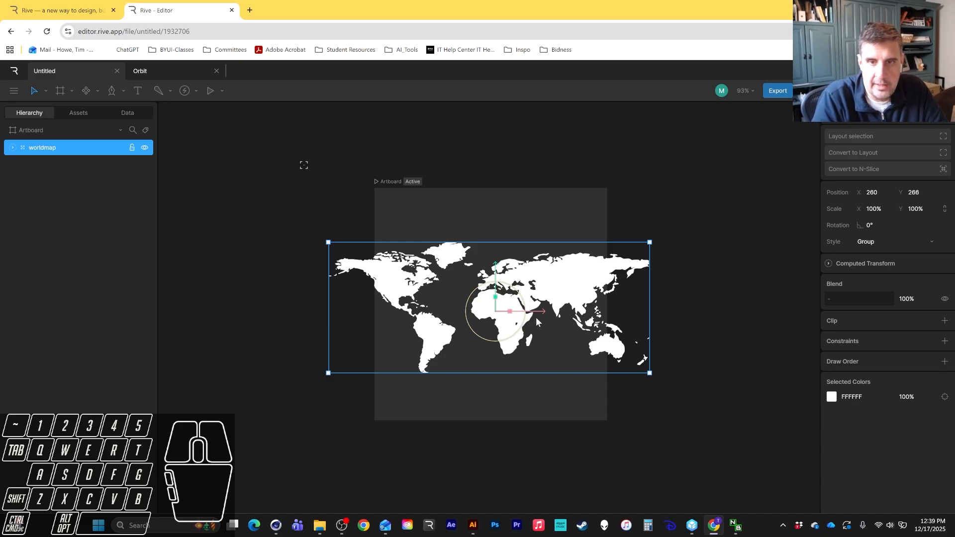
- Draw a near-circular ellipse about 316 × 315 over the middle of the world map
click(72, 90)
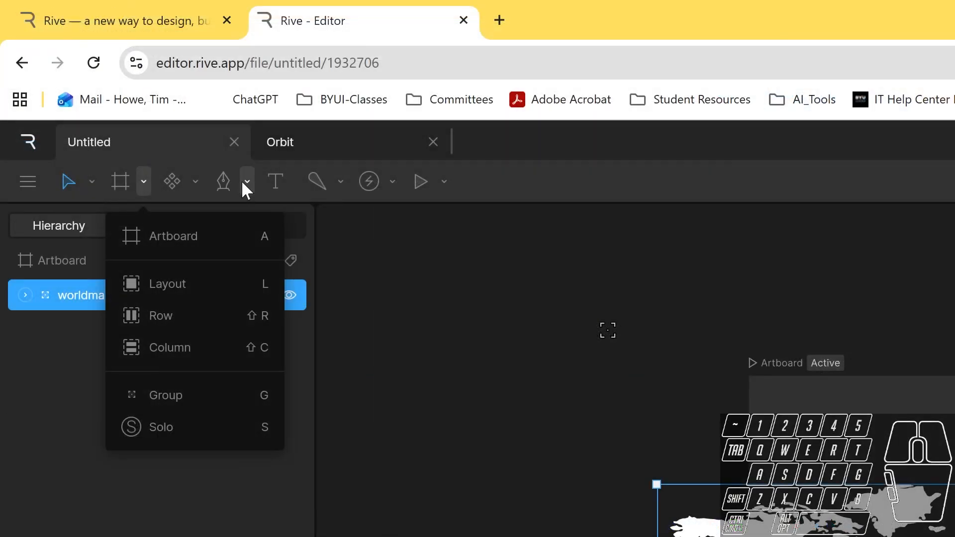
click(123, 91)
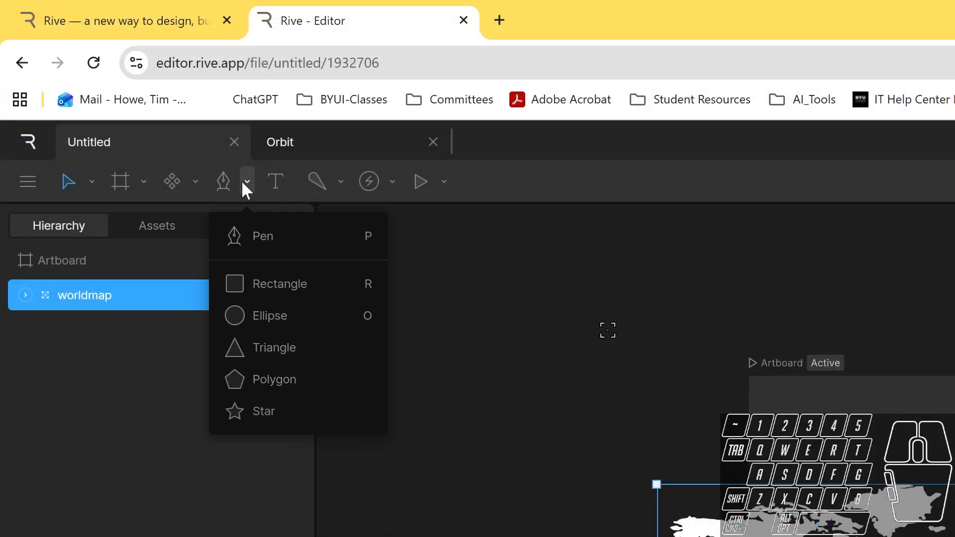
click(268, 315)
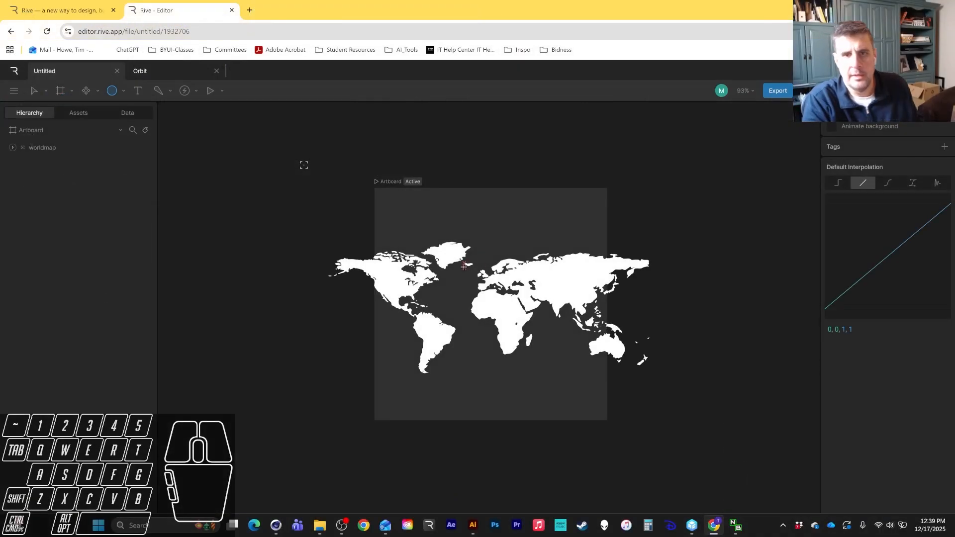
drag(915, 524, 913, 527)
mouse_move(456, 263)
mouse_down()
mouse_move(568, 330)
mouse_move(602, 368)
mouse_move(601, 393)
mouse_up()
mouse_move(553, 375)
mouse_down()
mouse_move(509, 342)
mouse_move(519, 348)
mouse_move(499, 364)
mouse_move(502, 376)
mouse_move(558, 362)
mouse_move(570, 376)
mouse_up()
key(ctrl+z)
drag(523, 344, 496, 350)
drag(541, 377, 517, 363)
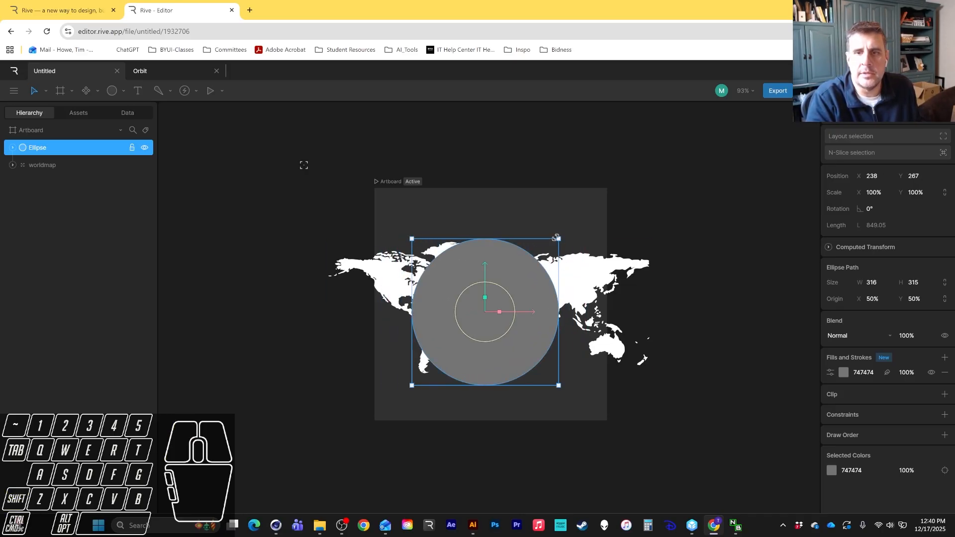
- Enlarge the ellipse to about 338 × 337 and centre it horizontally and vertically on the artboard
drag(558, 238, 568, 229)
drag(524, 309, 533, 339)
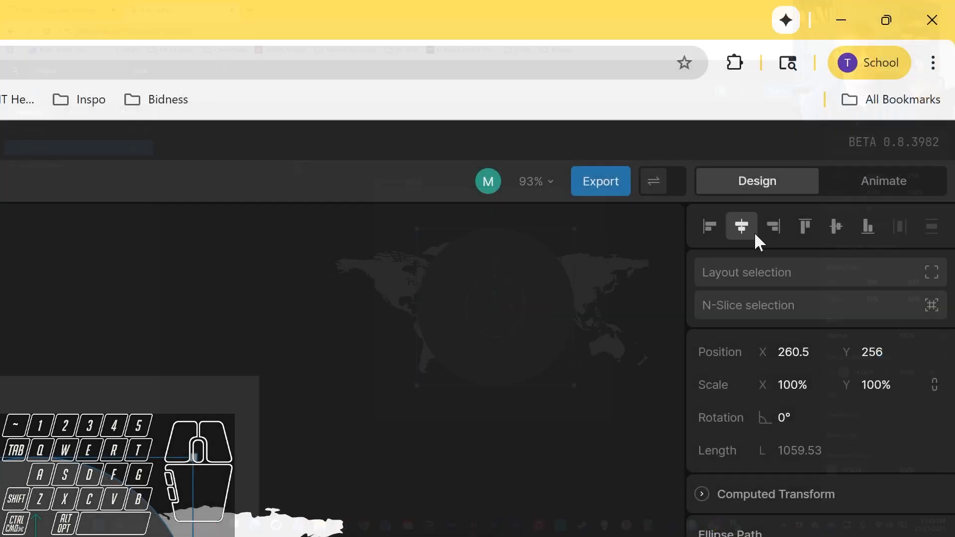
click(744, 226)
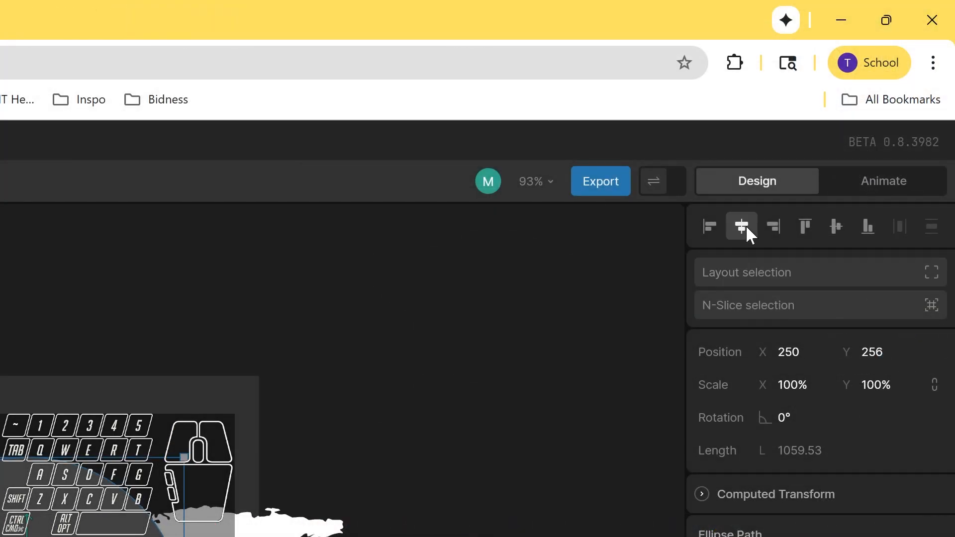
click(866, 229)
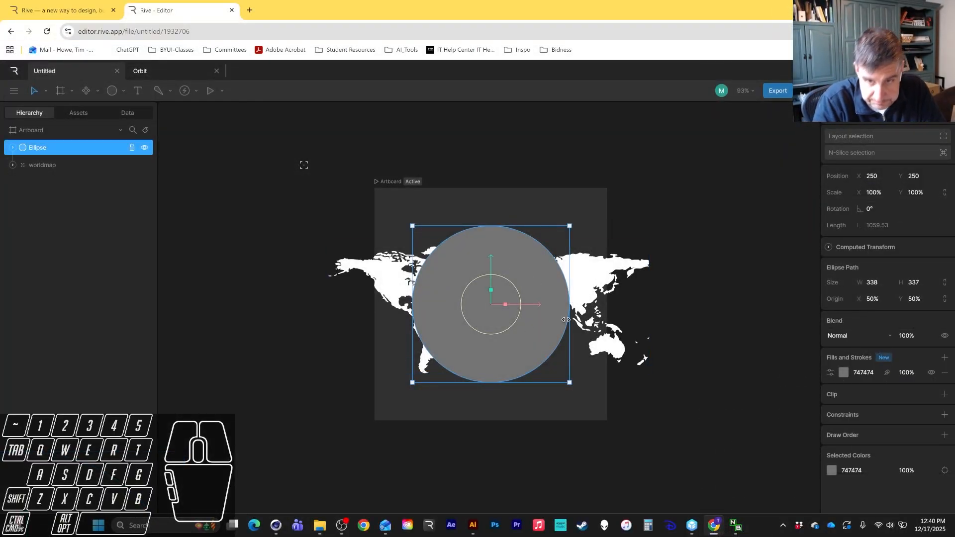
- Clip the worldmap group with the ellipse, keeping the Non-zero clip rule
click(601, 339)
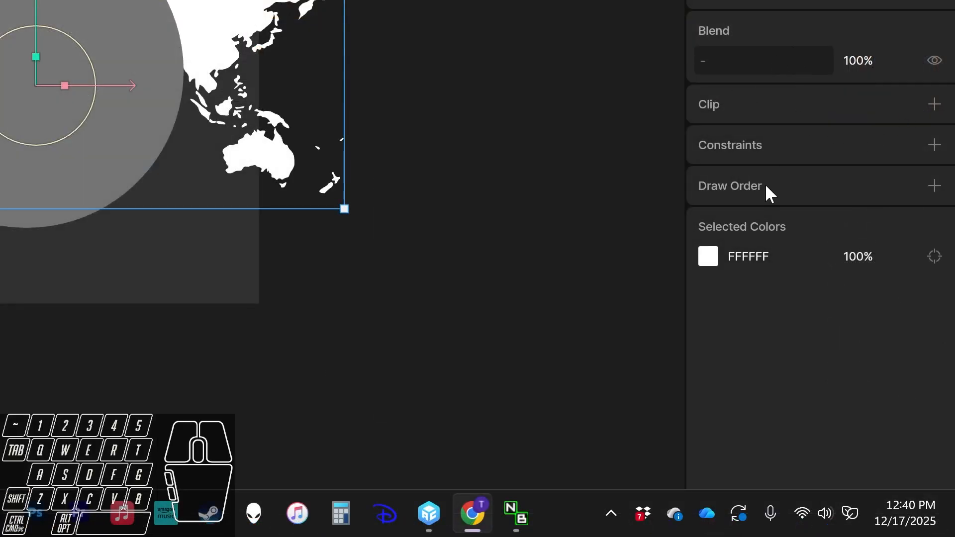
click(935, 104)
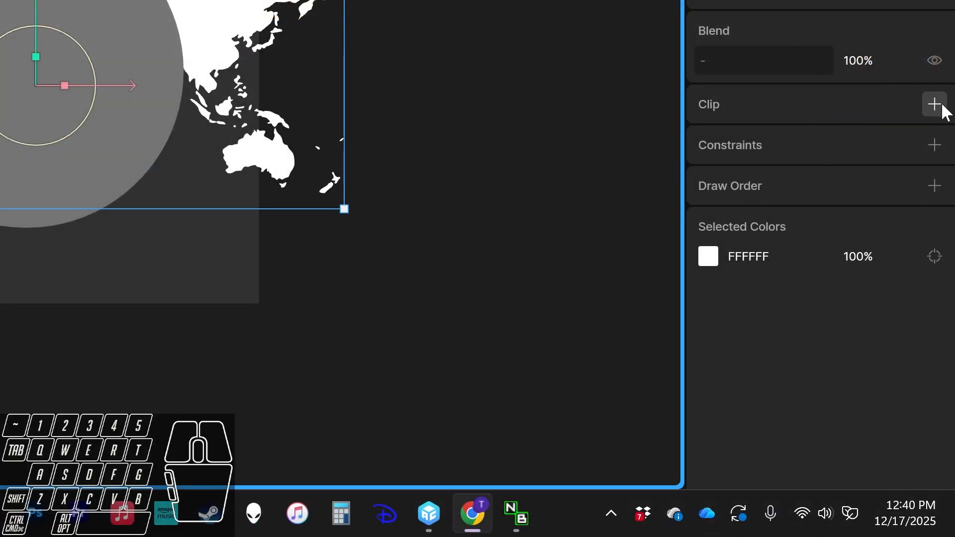
click(130, 72)
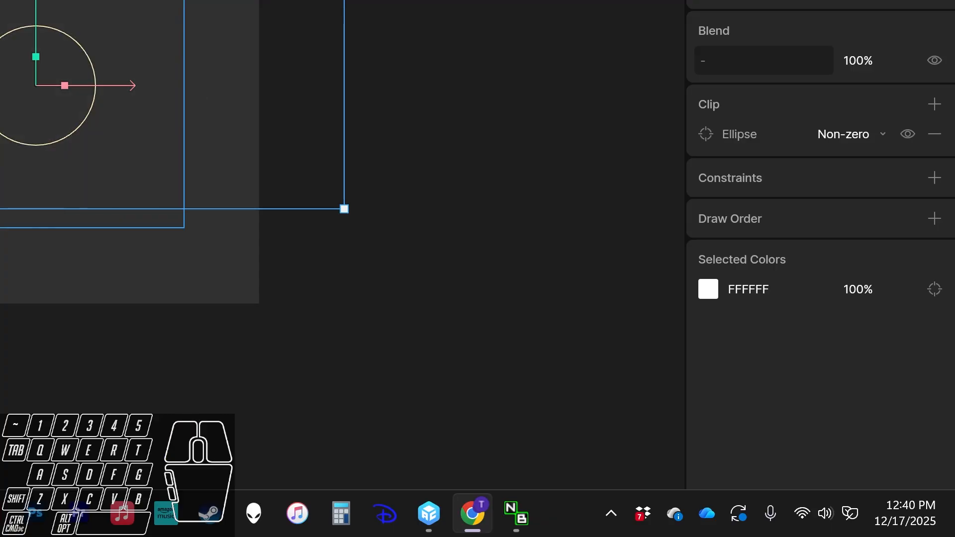
click(0, 72)
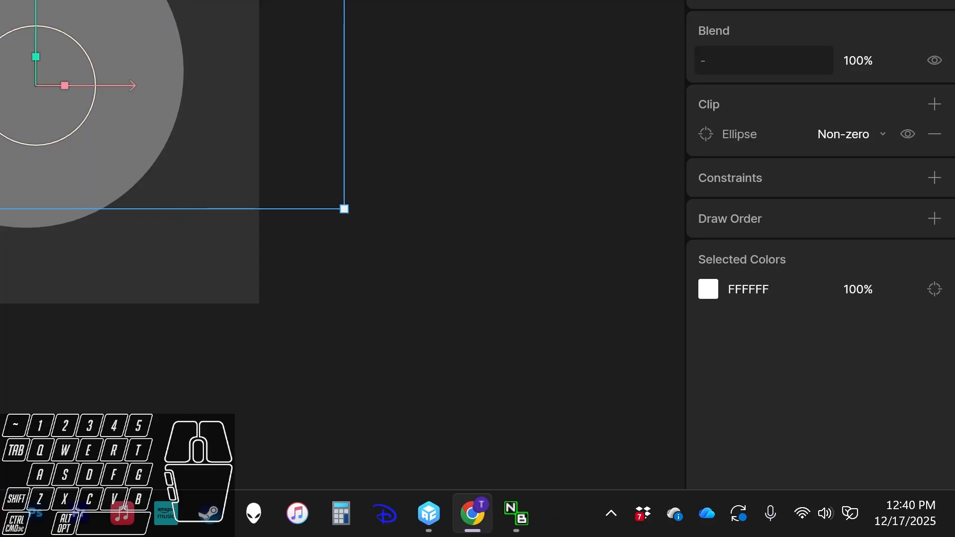
- Remove the grey 747474 fill from the clipping ellipse
click(0, 72)
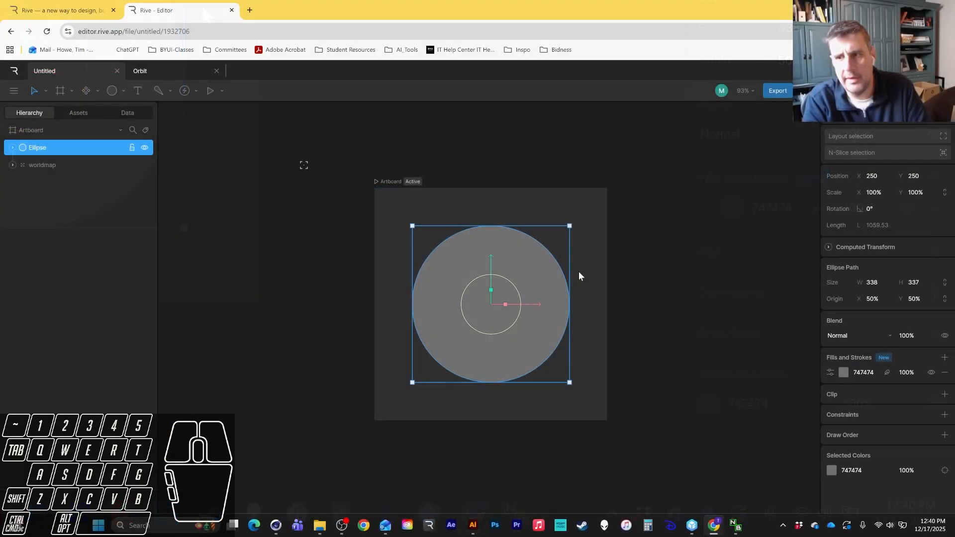
drag(908, 374, 181, 350)
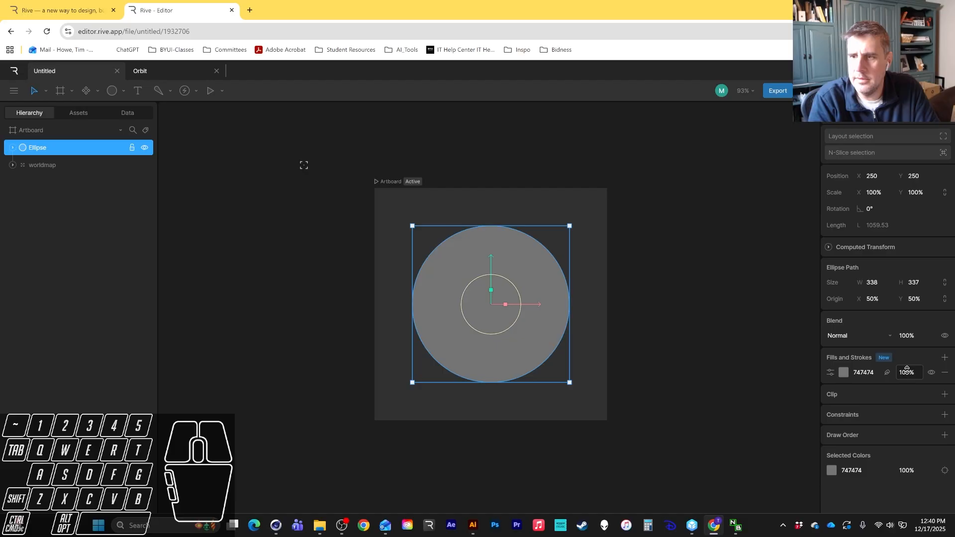
mouse_move(912, 373)
mouse_down()
mouse_move(919, 495)
mouse_move(906, 442)
mouse_move(922, 371)
mouse_up()
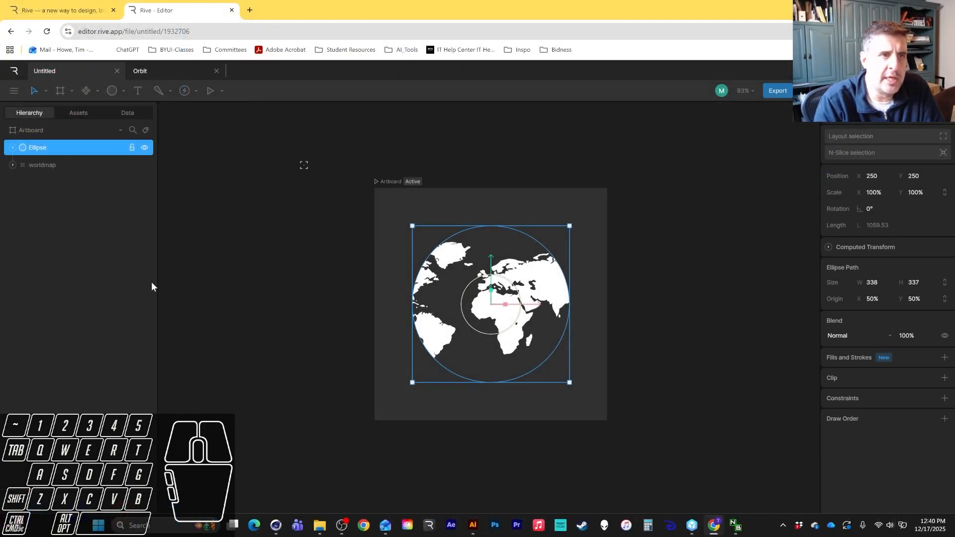
- Duplicate the clipping ellipse and place the copy below worldmap in the hierarchy
click(38, 168)
mouse_move(546, 314)
mouse_down()
mouse_move(488, 311)
mouse_move(674, 313)
mouse_move(440, 313)
mouse_move(618, 318)
mouse_move(467, 329)
mouse_move(624, 324)
mouse_move(542, 321)
mouse_up()
click(61, 147)
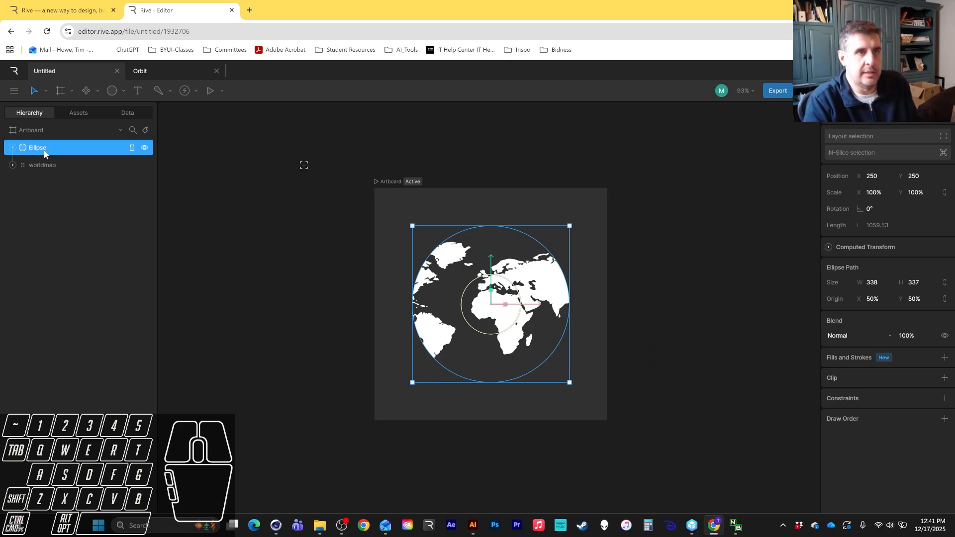
key(ctrl+d)
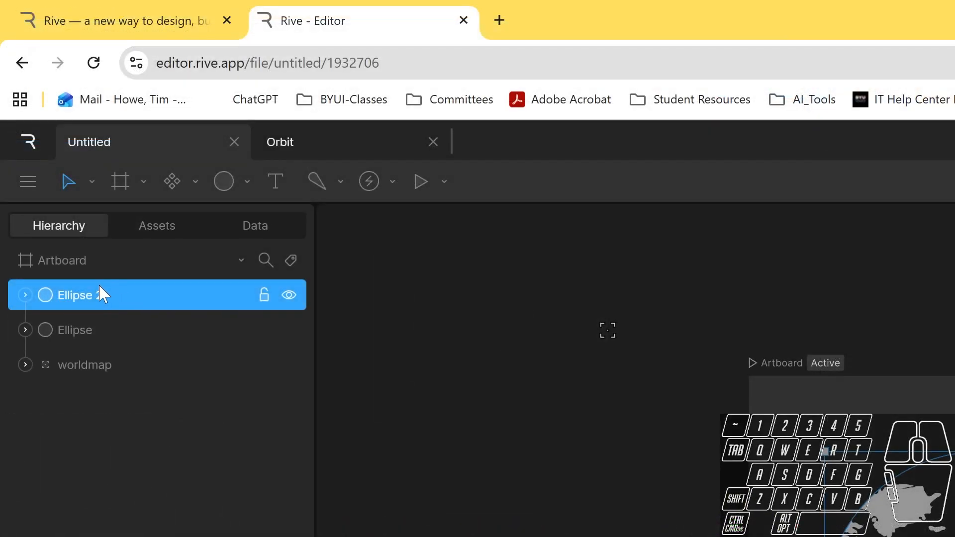
drag(100, 289, 134, 402)
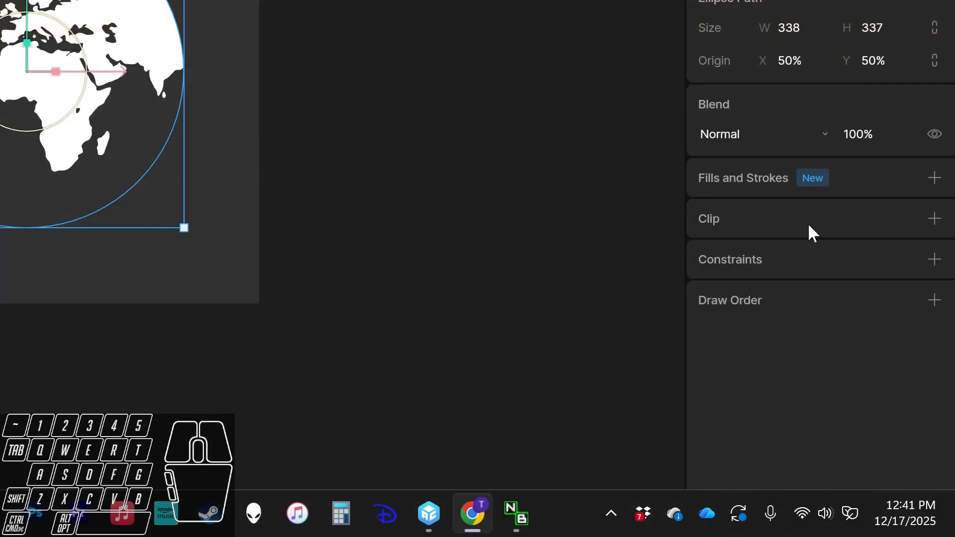
- Add a dark gradient fill to the duplicated ellipse behind the map
click(933, 179)
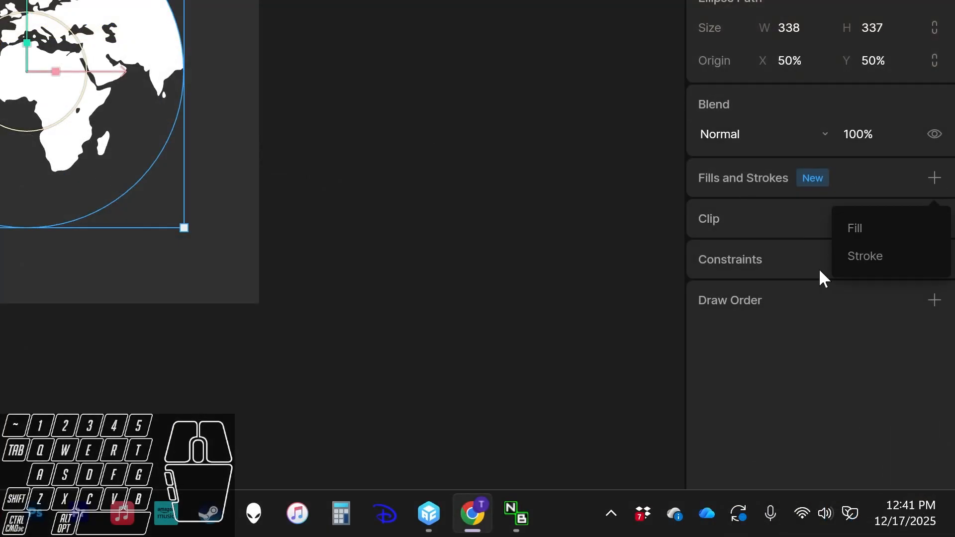
click(858, 228)
click(398, 53)
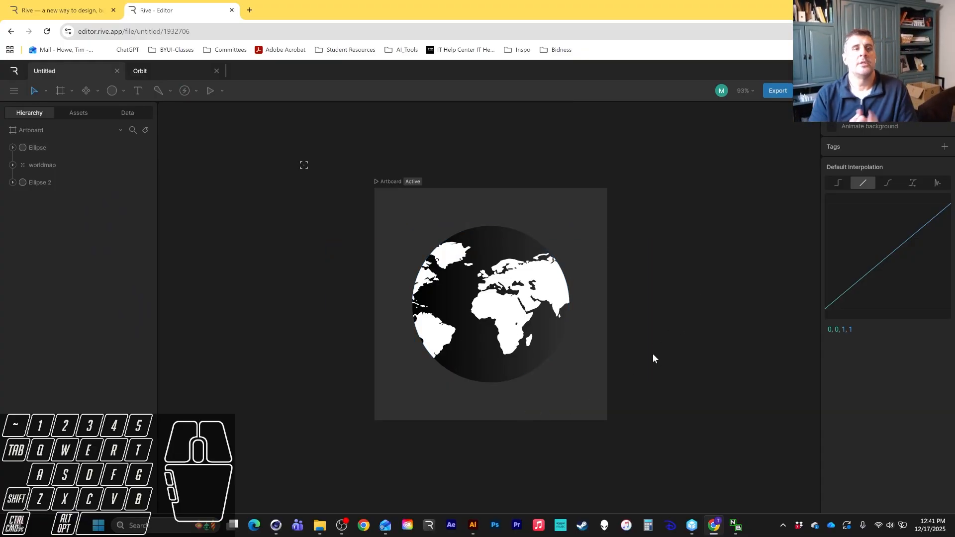
- Rename the filled ellipse behind the map as Globe and the clipping ellipse as ClipingMask
double_click(39, 185)
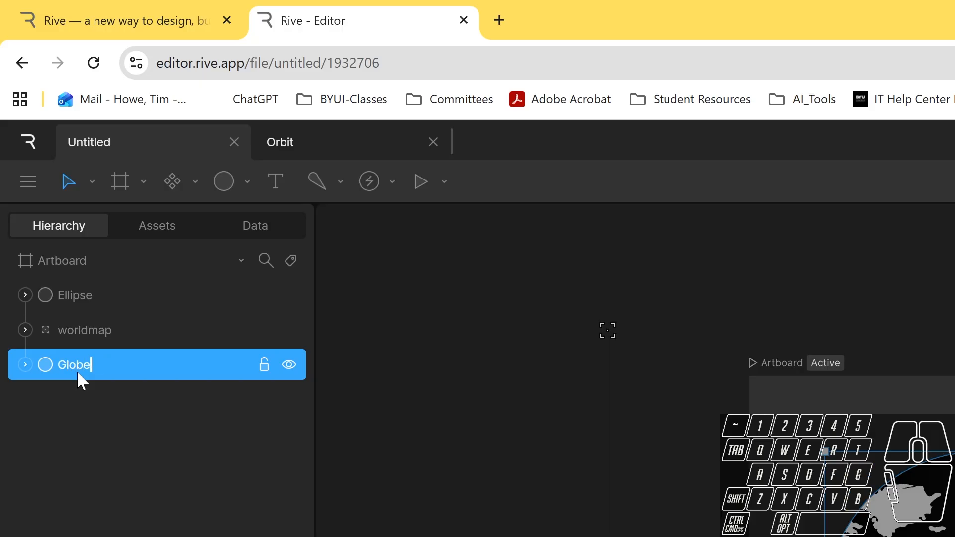
double_click(75, 295)
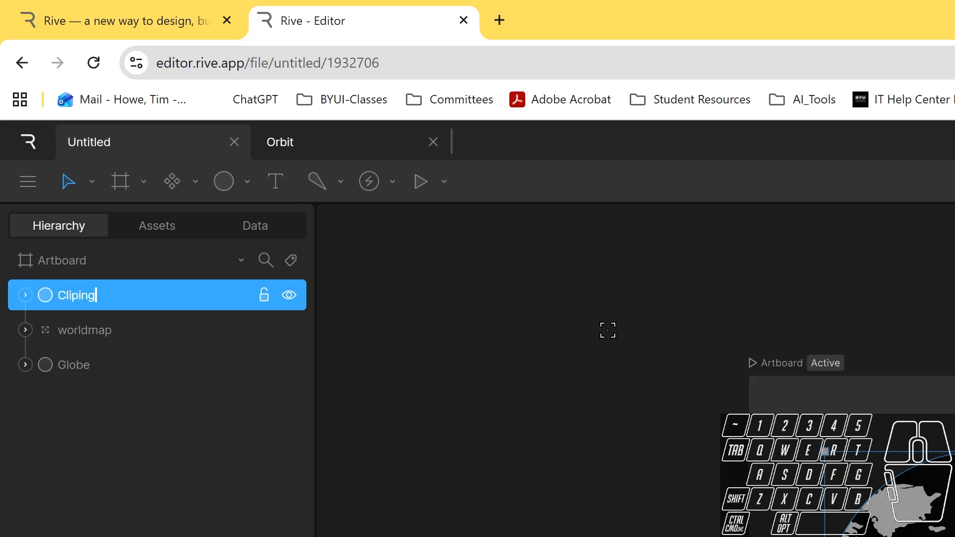
click(69, 326)
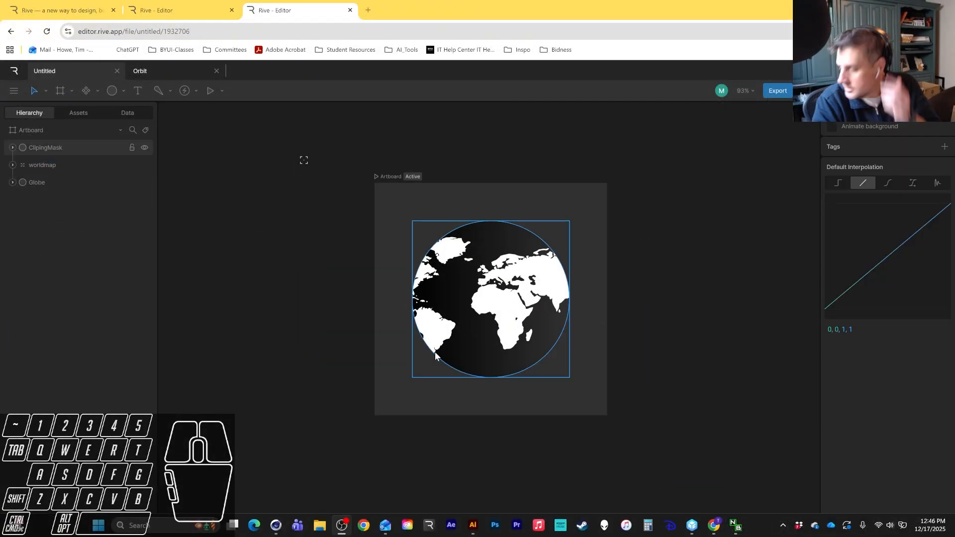
- Draw a thin rectangle about 359 × 10 below the globe and centre it horizontally on the artboard
click(548, 415)
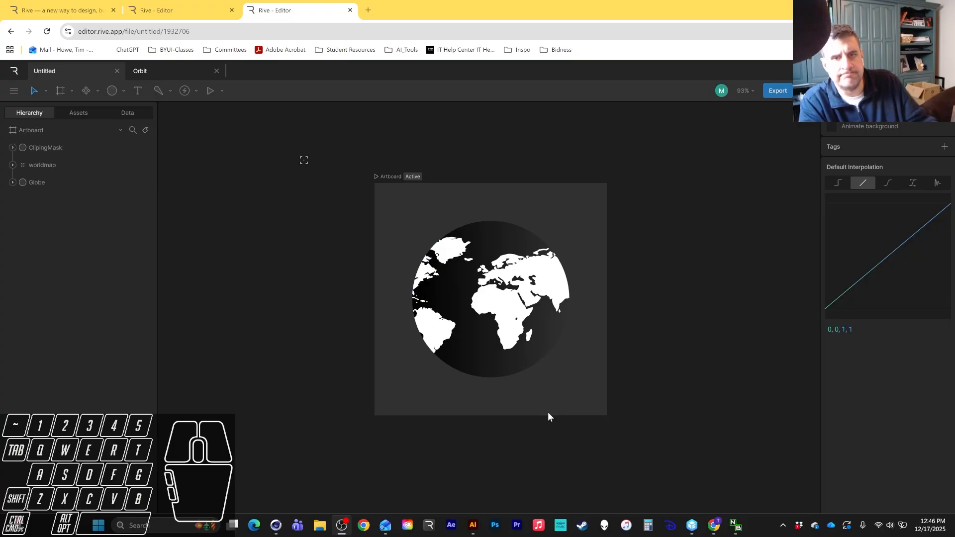
click(122, 92)
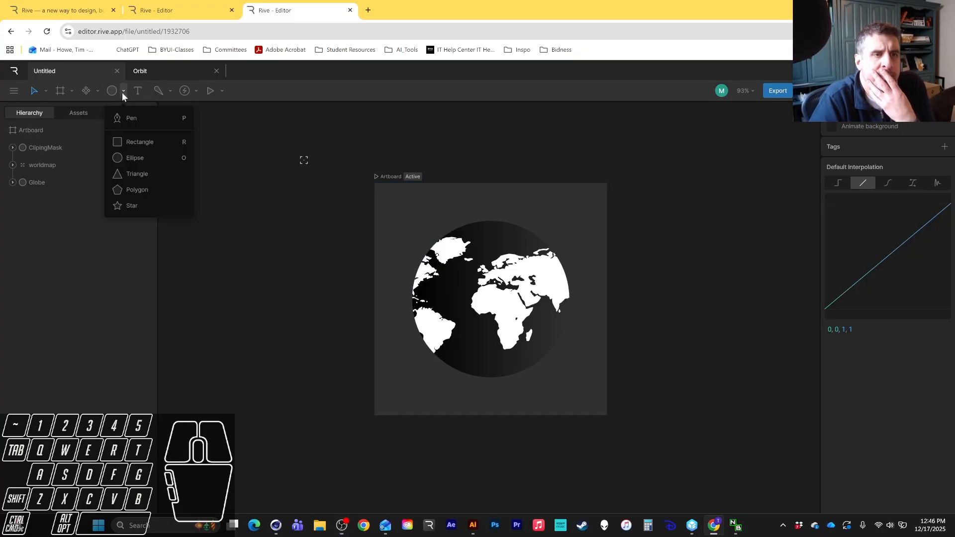
click(135, 148)
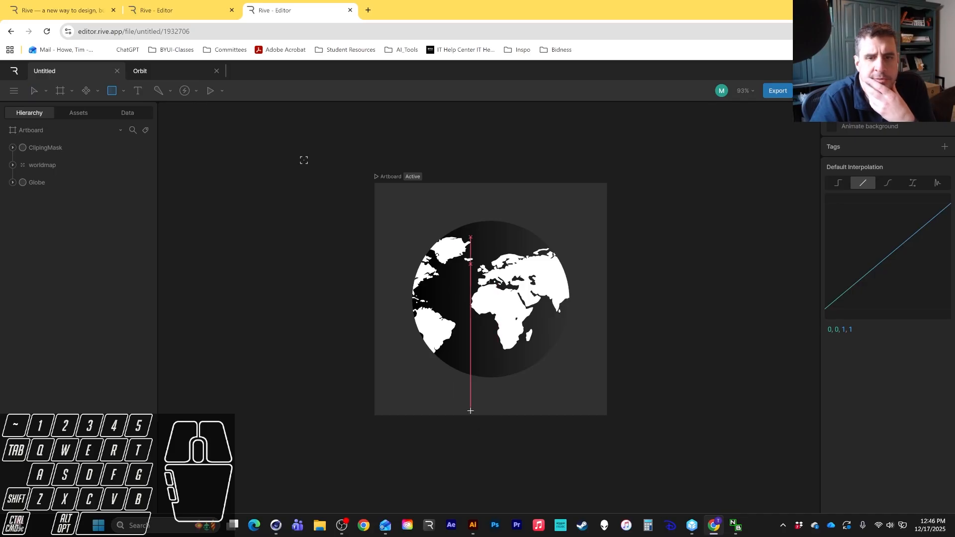
drag(417, 395, 581, 397)
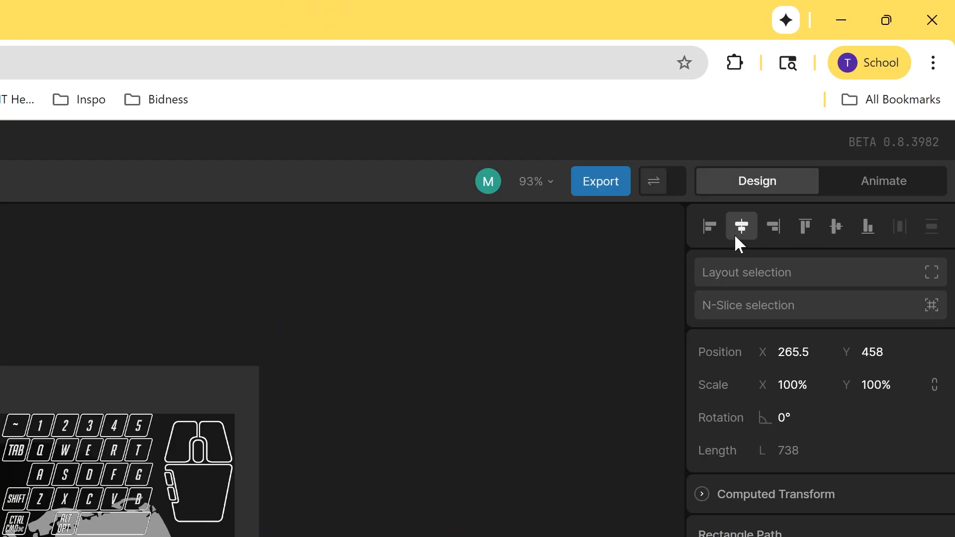
click(847, 114)
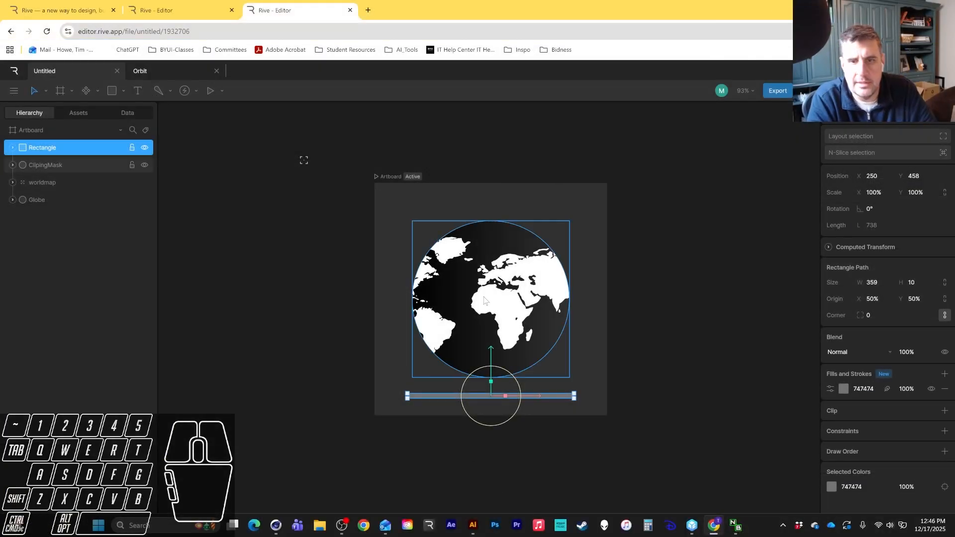
- Draw a small ellipse about 33 × 32 centred on the left end of the thin rectangle
click(123, 91)
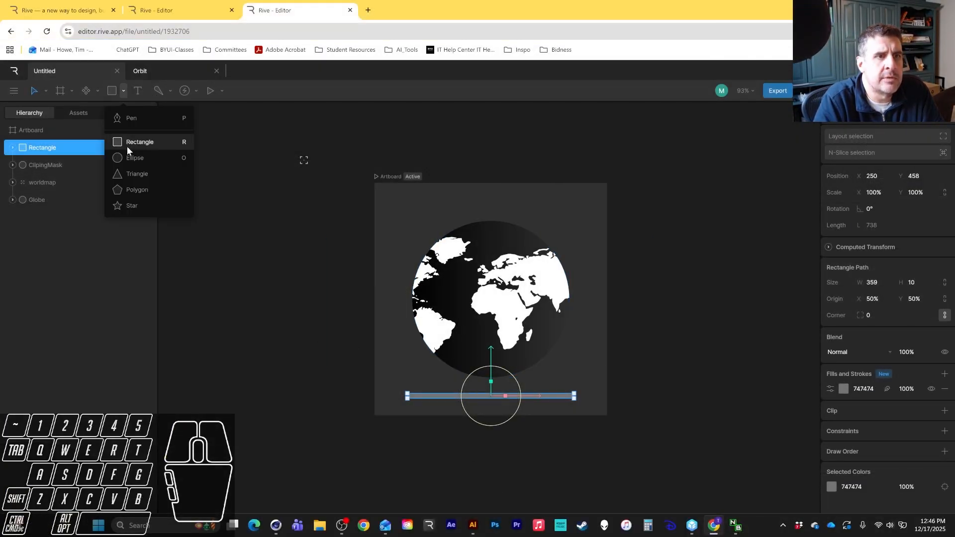
click(128, 158)
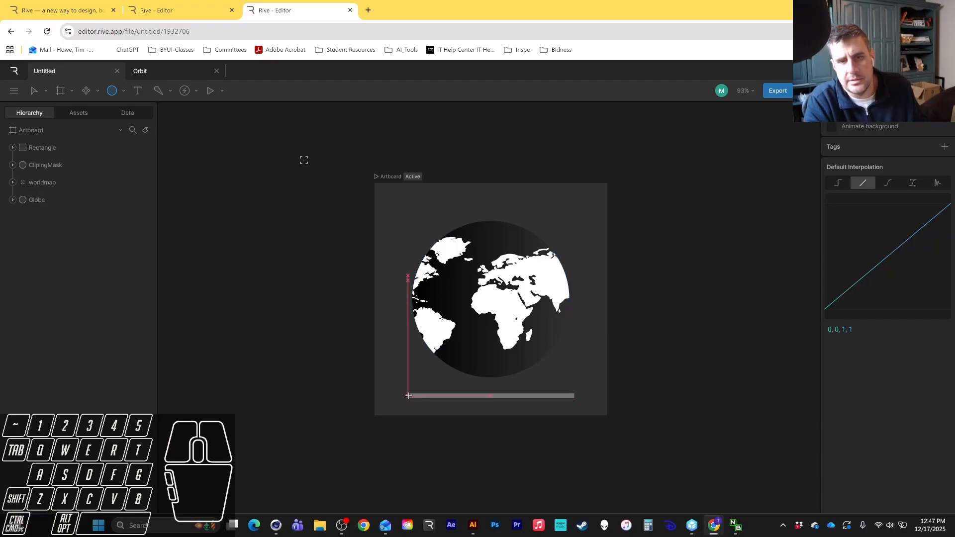
mouse_move(407, 396)
mouse_down()
mouse_move(421, 407)
mouse_move(416, 401)
mouse_up()
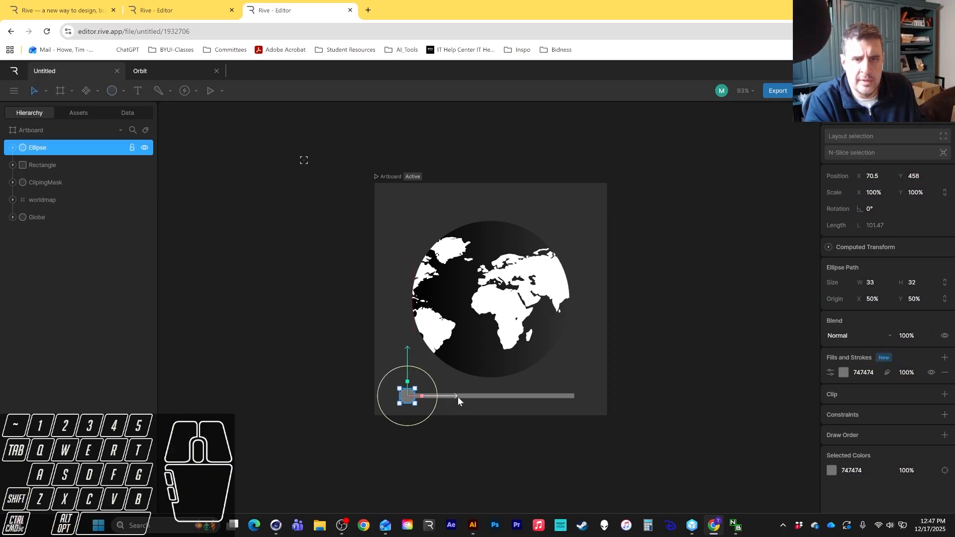
- Set the height of the thin rectangle below the globe to 5
click(493, 397)
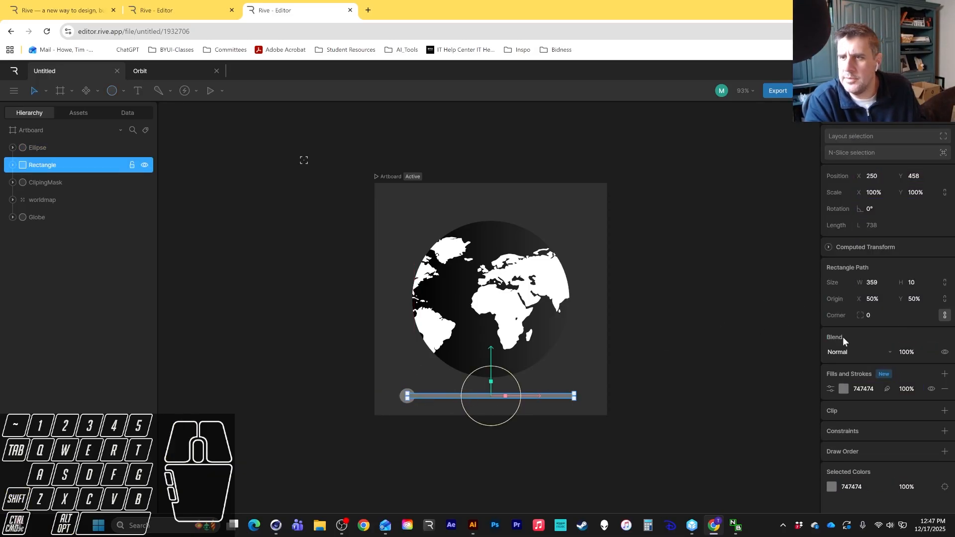
click(914, 282)
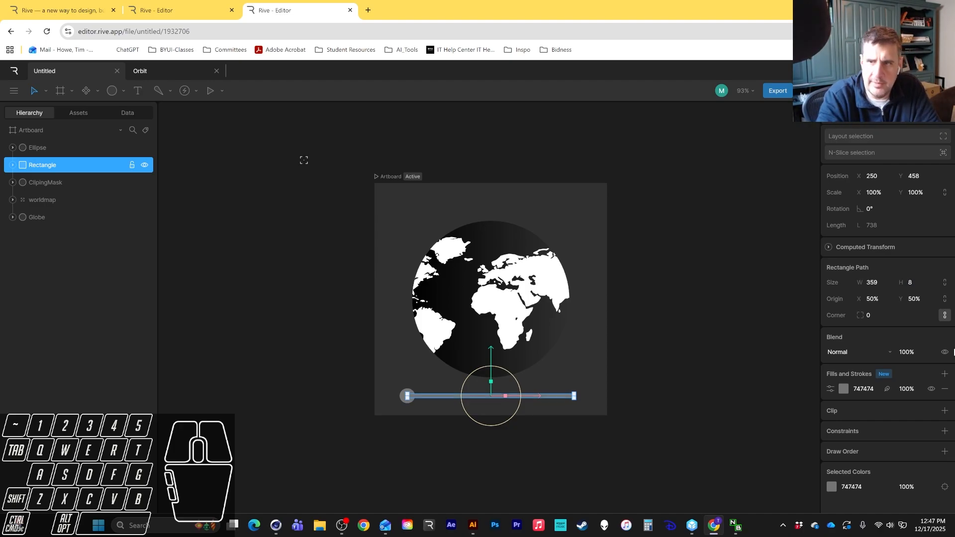
text(5)
key(Return)
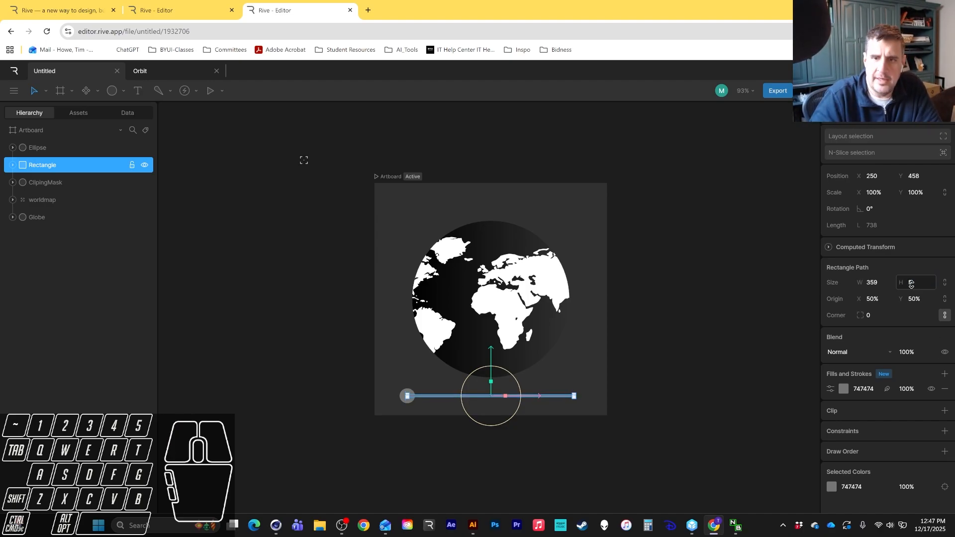
click(676, 231)
- Set the size of the small ellipse at the bar's left end to 25 × 25
click(407, 398)
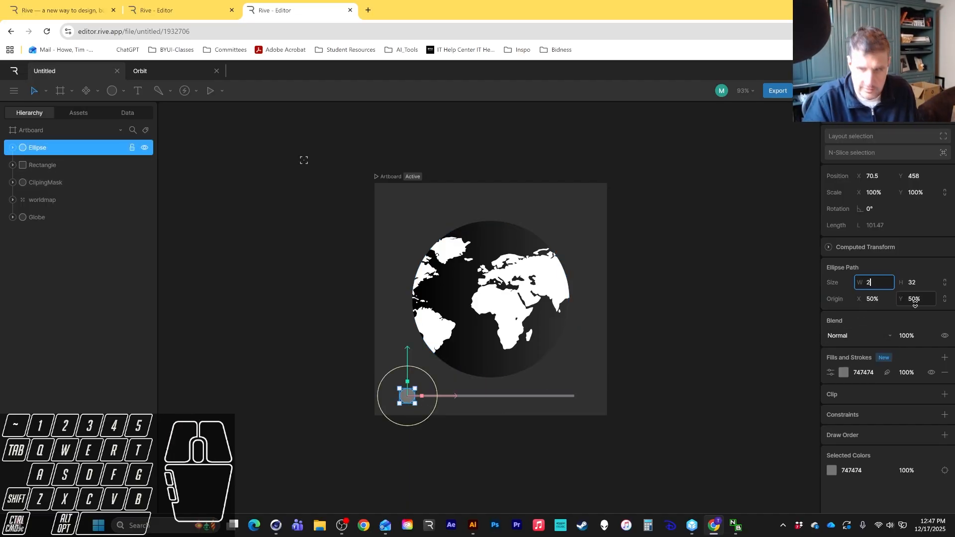
text(5)
key(Tab)
text(25)
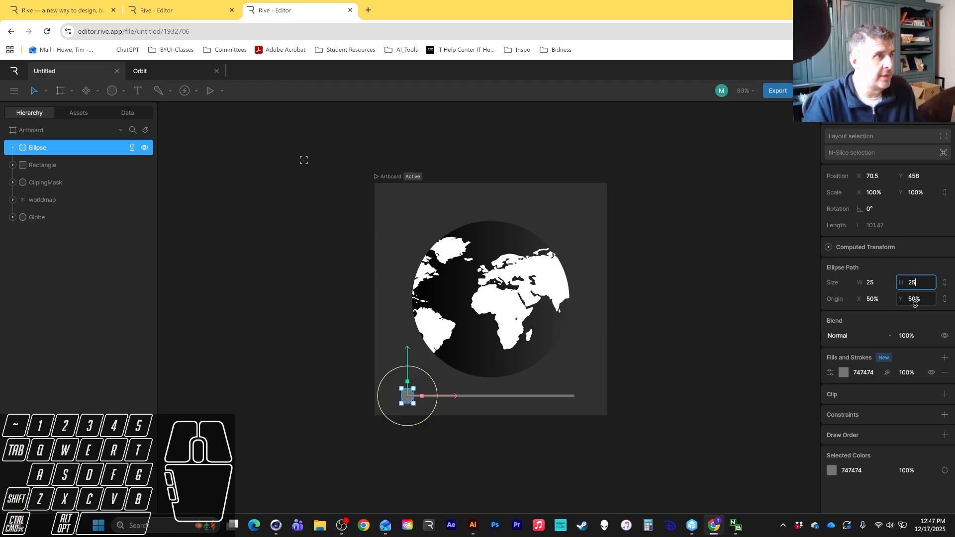
- Recolour the slider's small ellipse handle by sampling the white of the world map
click(522, 464)
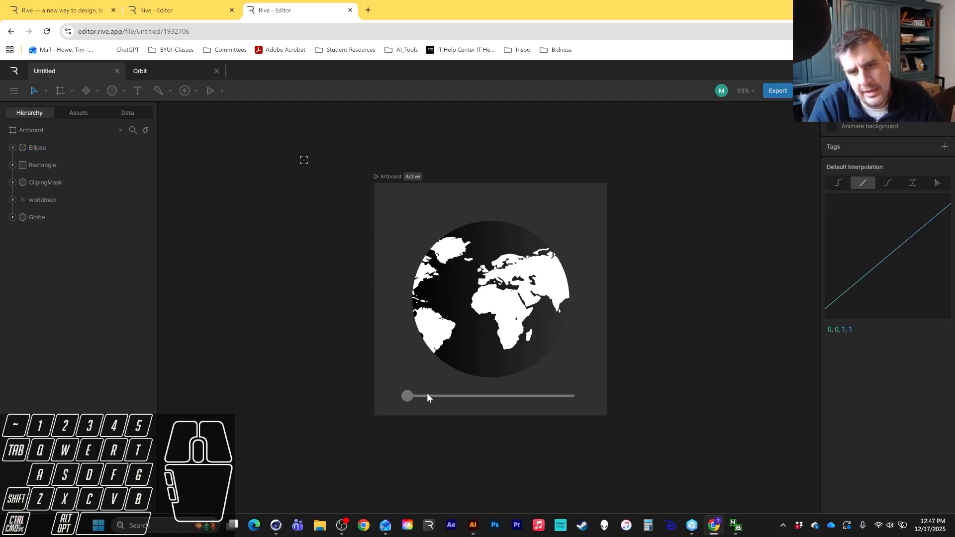
click(408, 396)
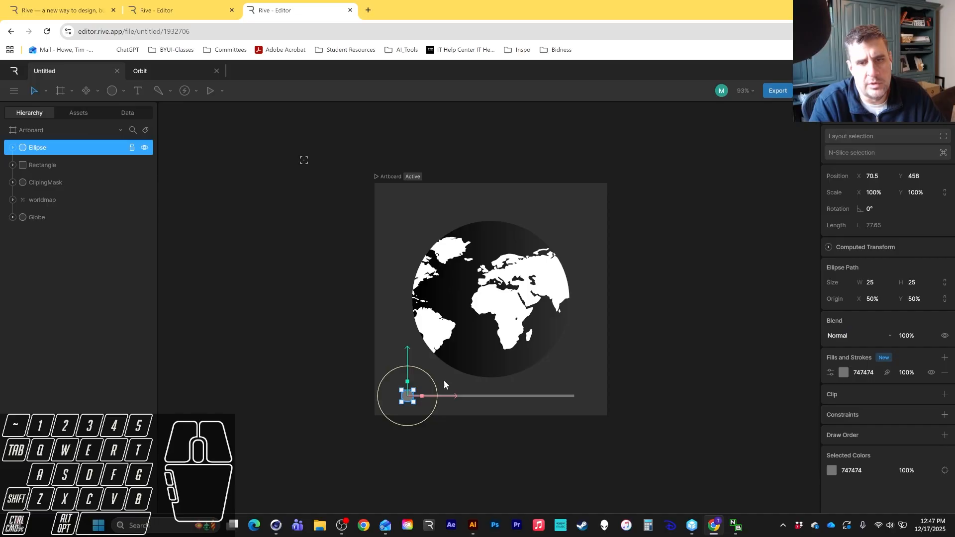
click(843, 373)
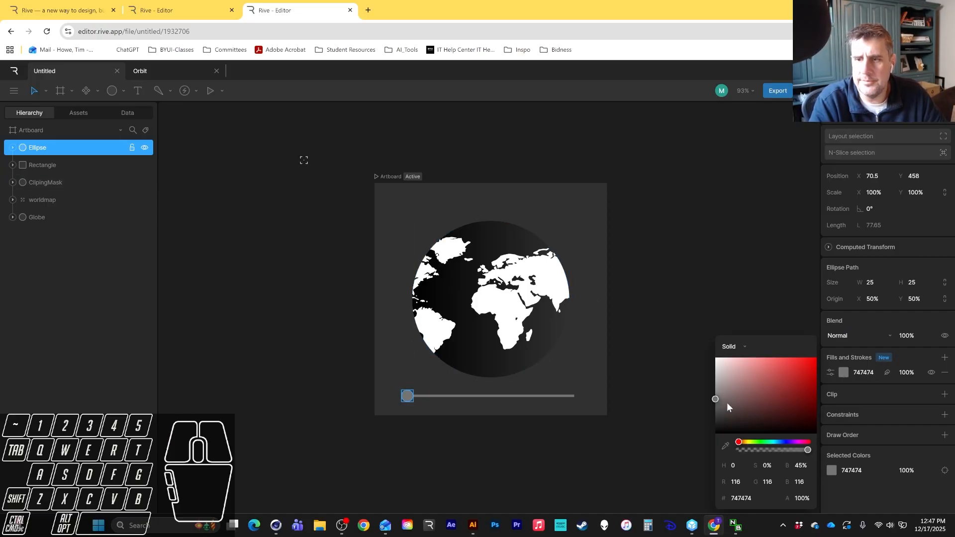
click(725, 446)
click(509, 301)
click(612, 366)
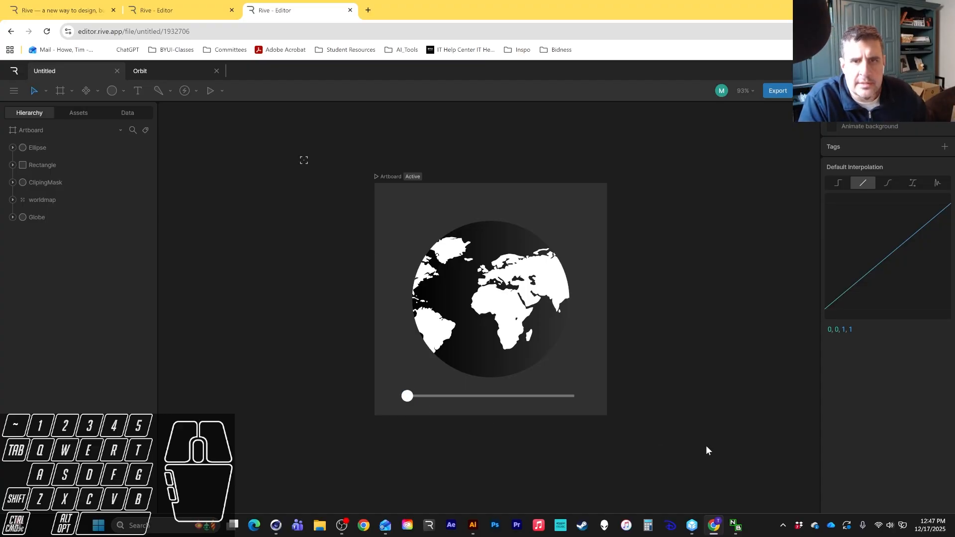
- Draw a joystick about 354 × 25.5 beneath the artboard and centre it horizontally at X 250
click(502, 357)
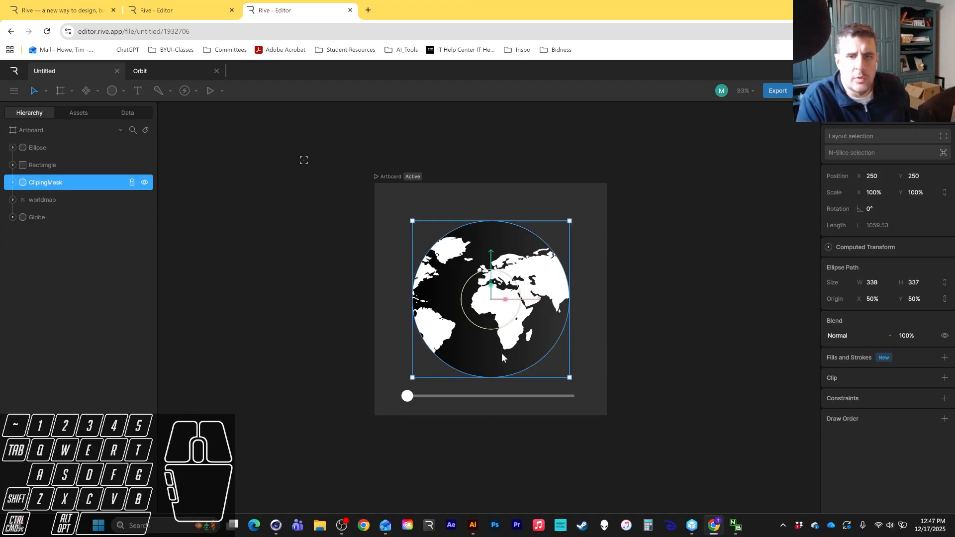
click(102, 306)
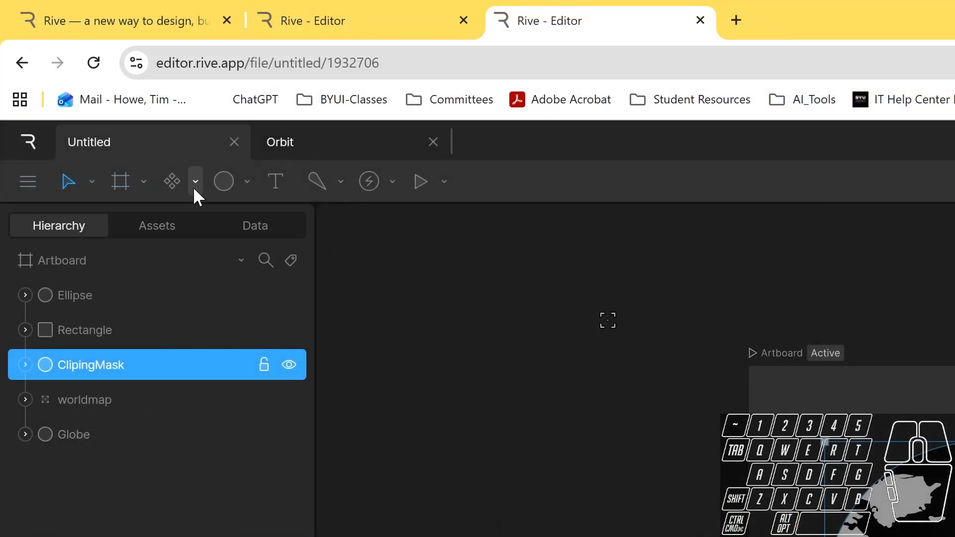
click(195, 184)
click(393, 181)
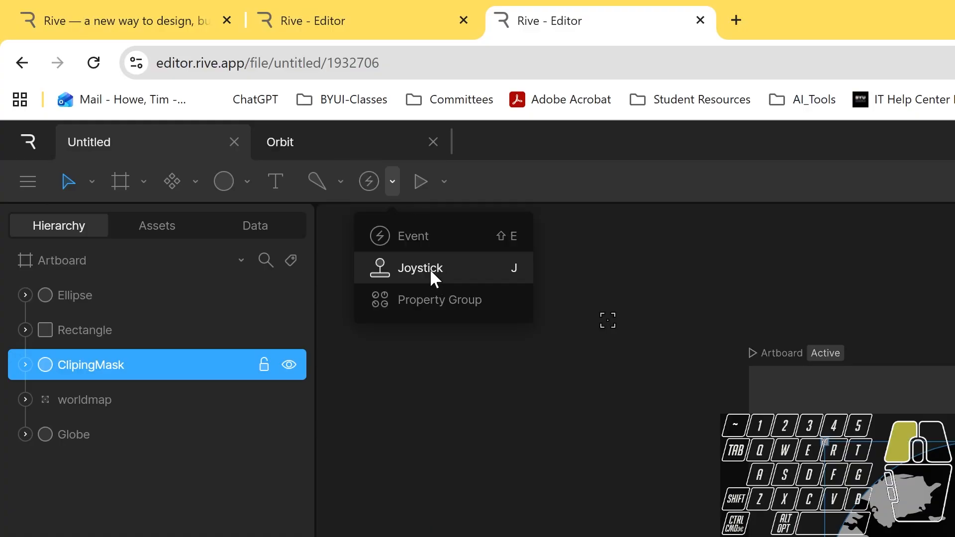
click(445, 282)
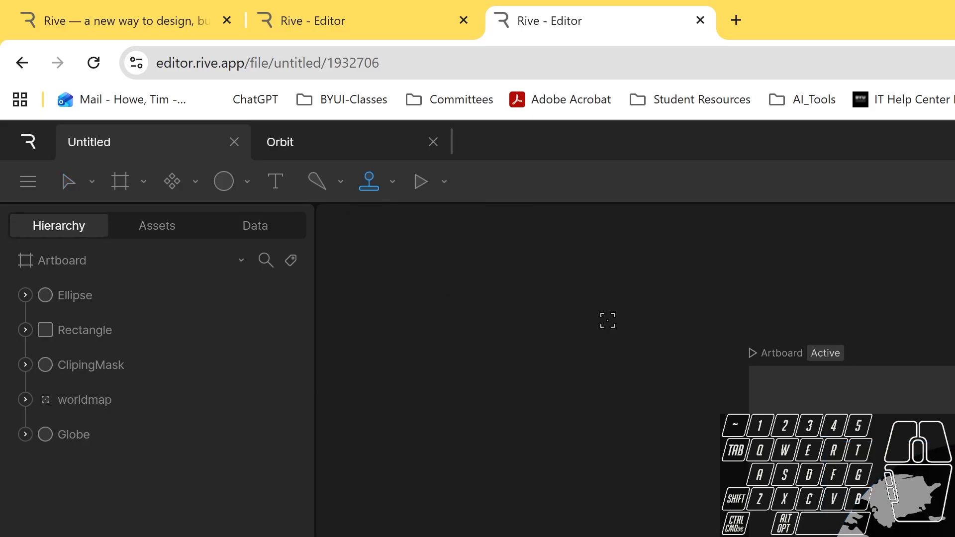
click(607, 320)
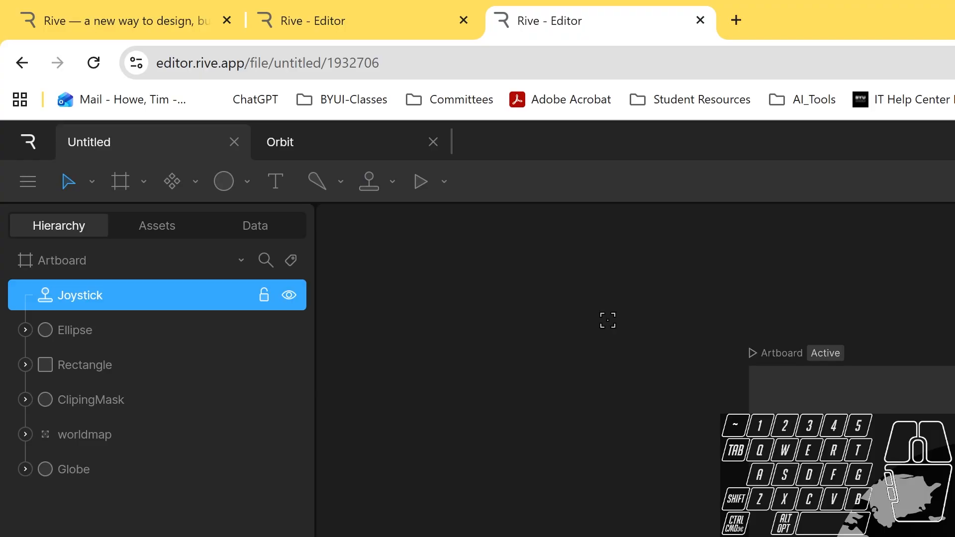
click(607, 320)
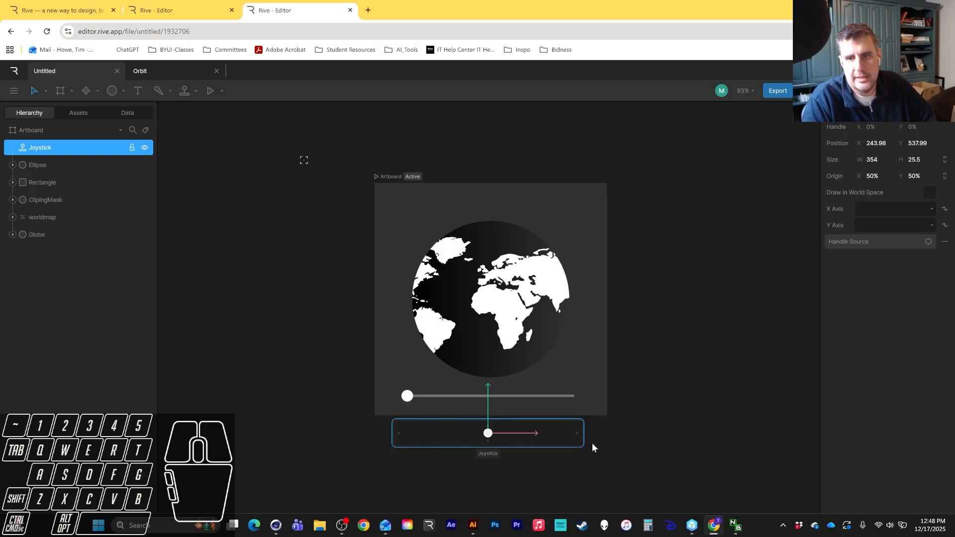
drag(537, 432, 542, 436)
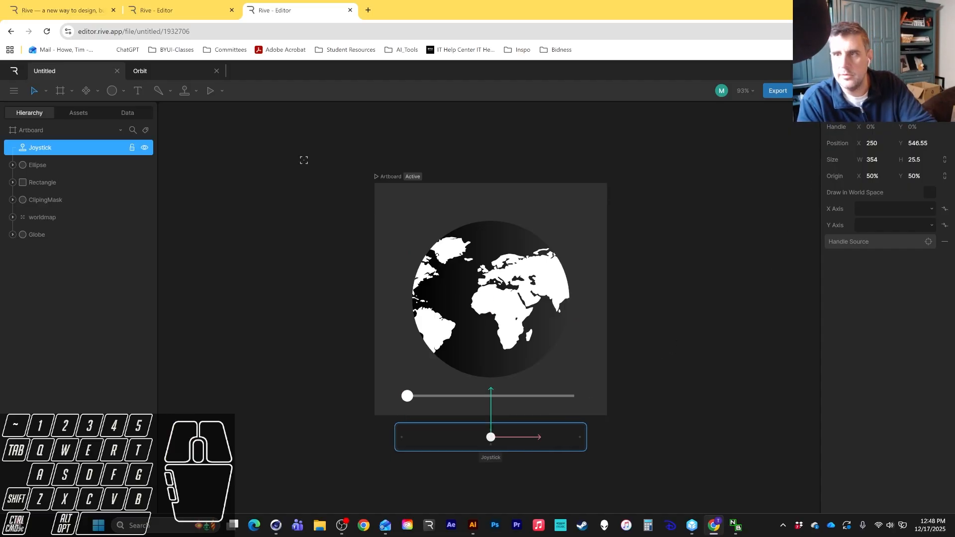
click(662, 298)
click(534, 440)
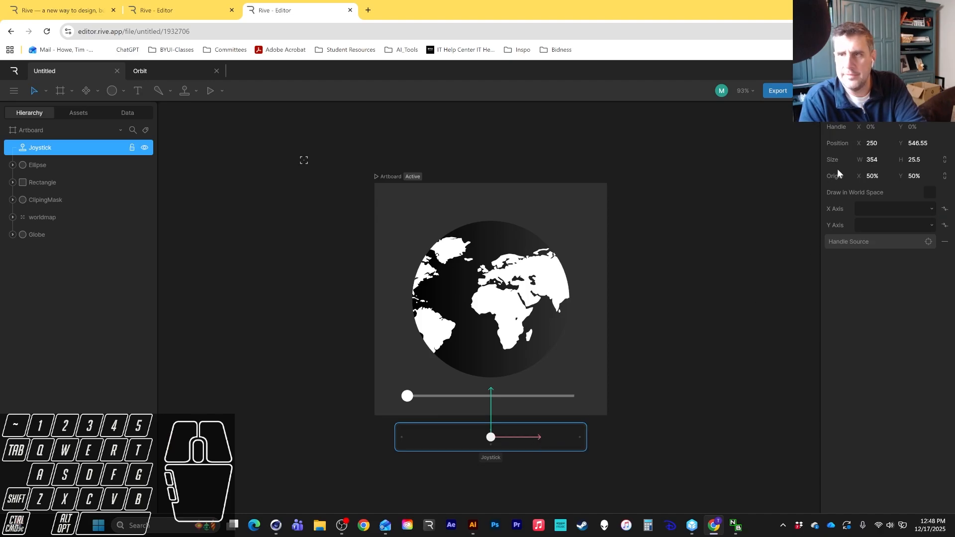
click(613, 429)
click(618, 431)
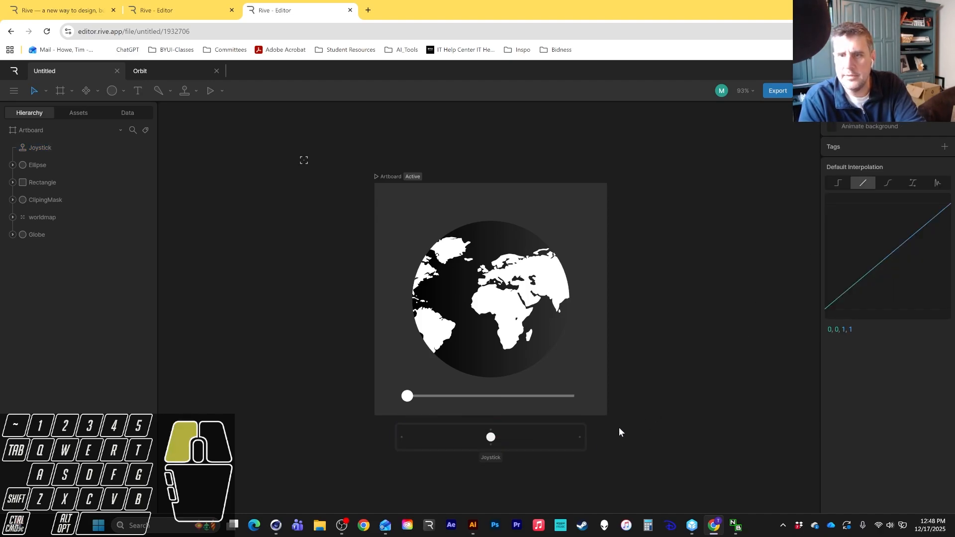
click(577, 447)
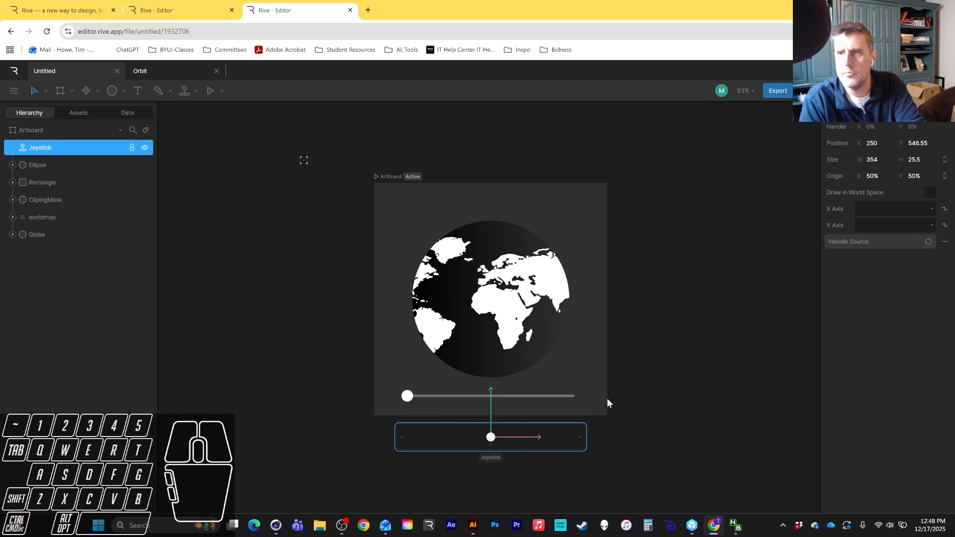
click(473, 396)
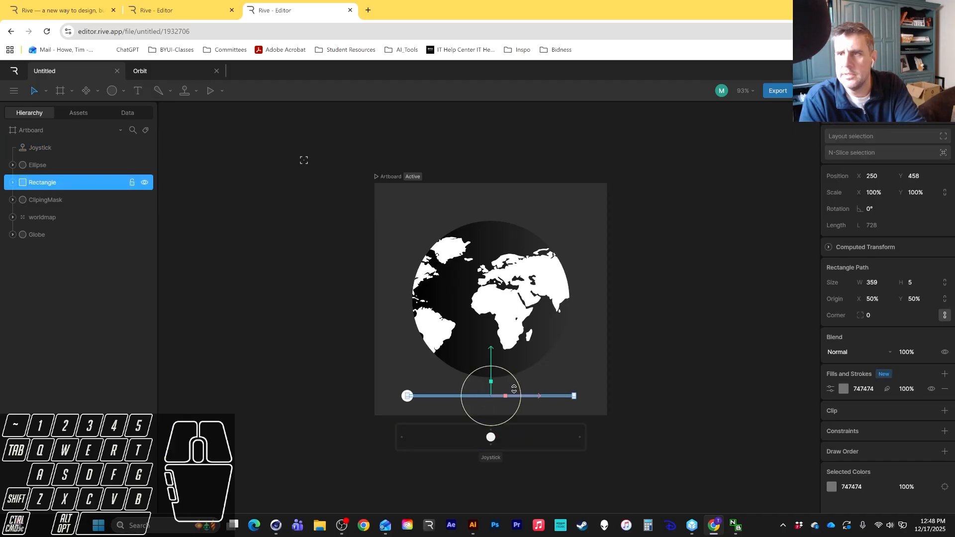
click(546, 441)
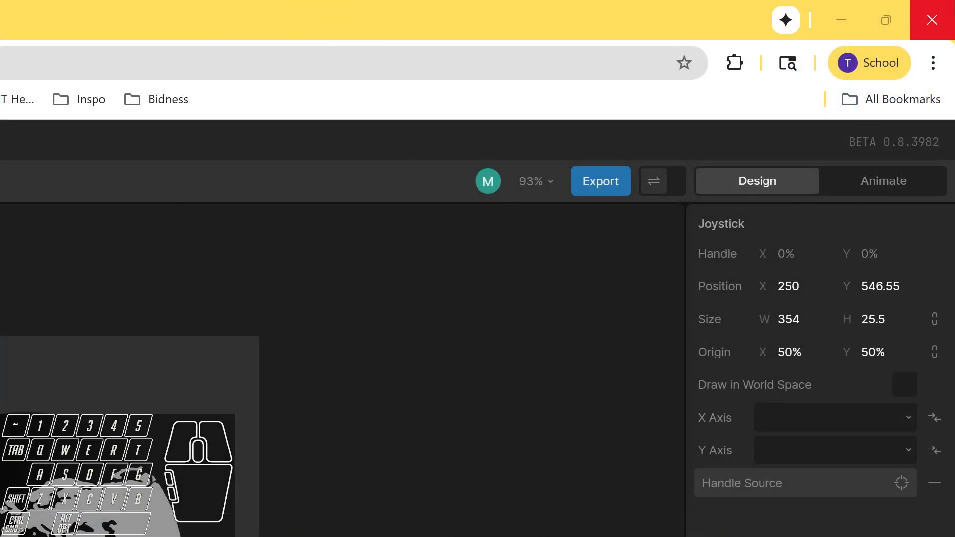
- Switch to Animate mode and rename Timeline 1 as Orbit
click(915, 84)
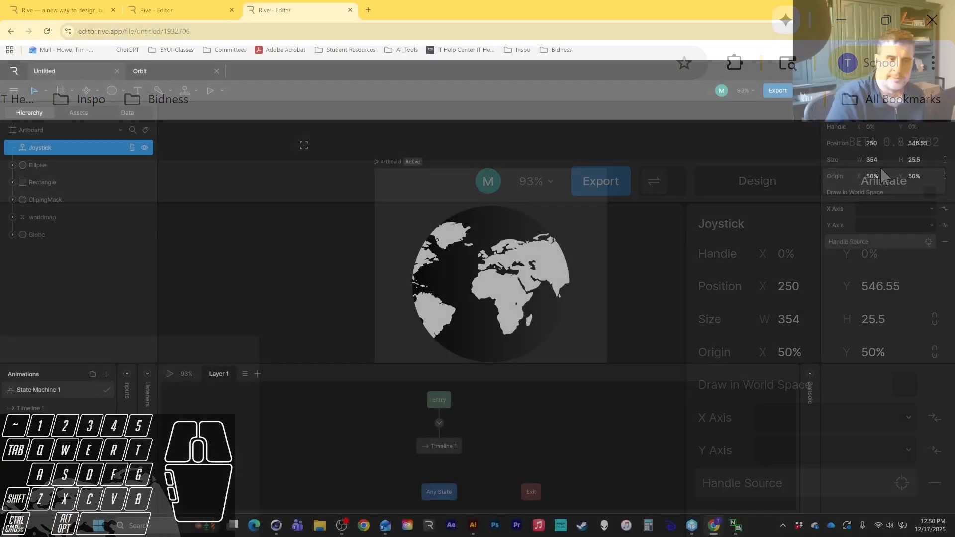
click(46, 409)
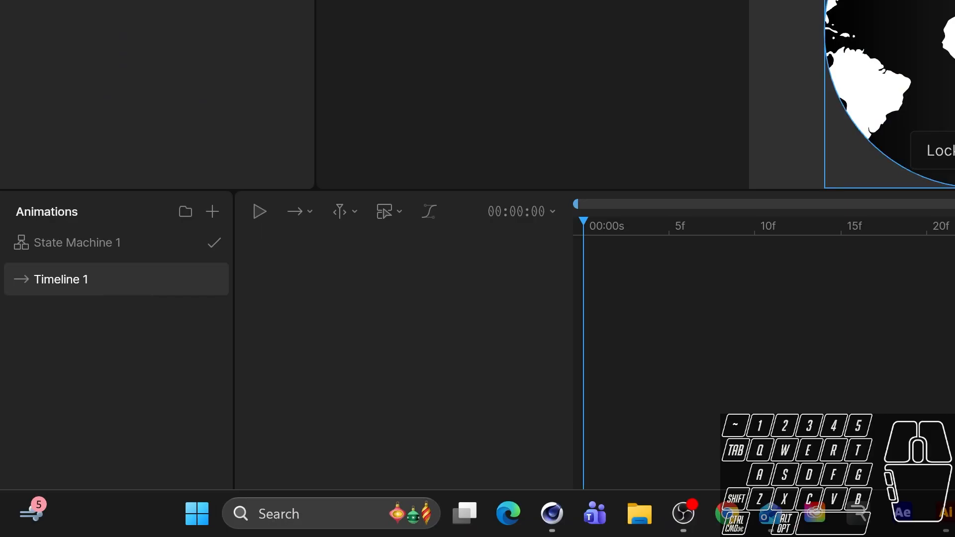
double_click(65, 277)
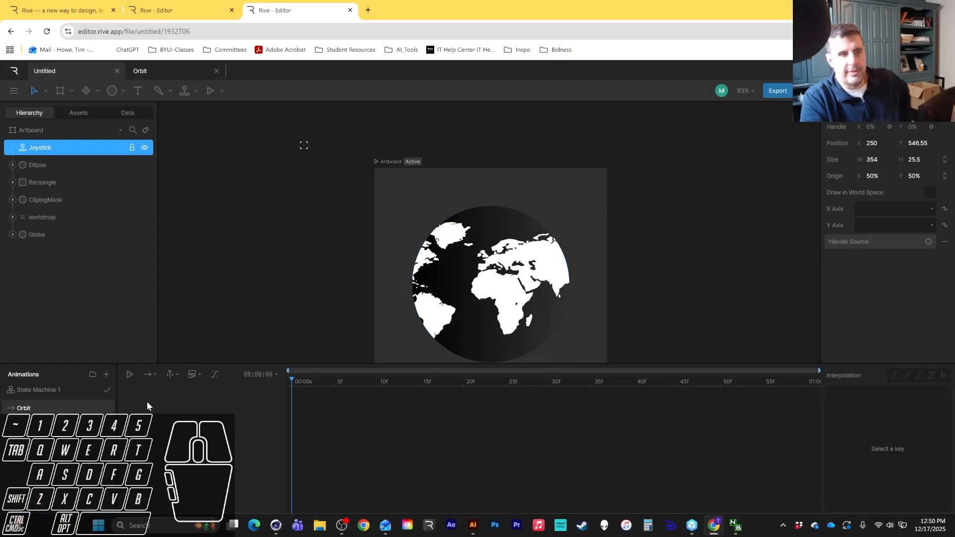
- Keyframe the worldmap group's X position in Orbit at 466 at the start and 35.5 at one second
click(40, 222)
drag(528, 291, 638, 285)
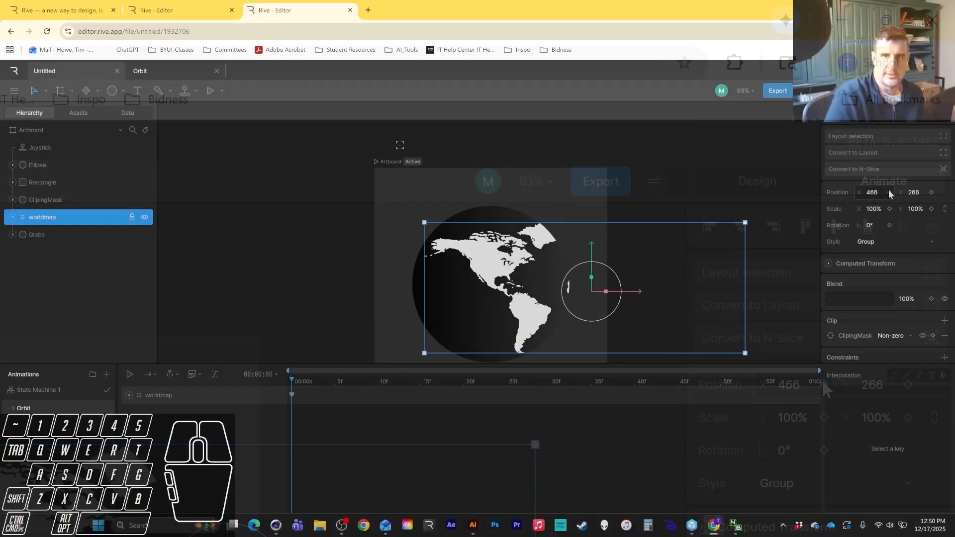
drag(340, 383, 806, 381)
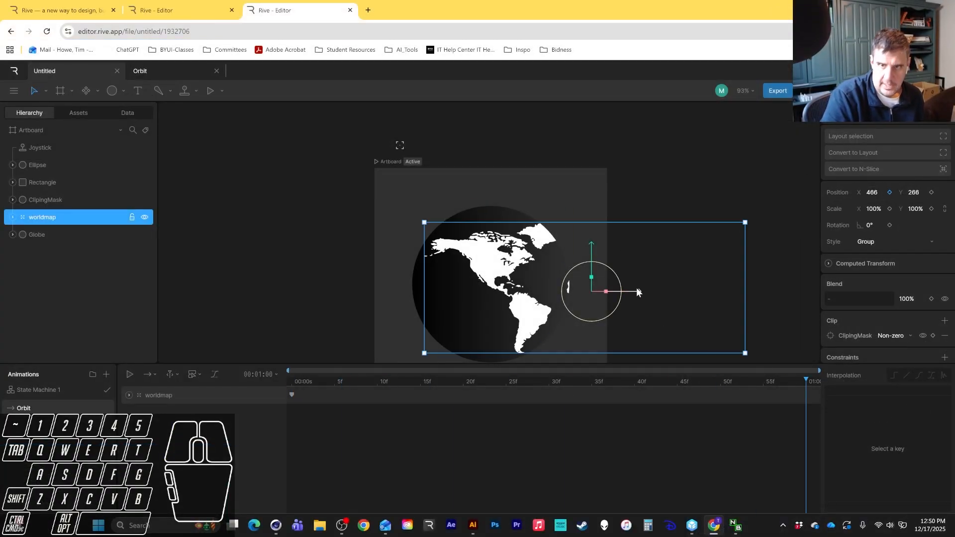
drag(630, 295, 430, 297)
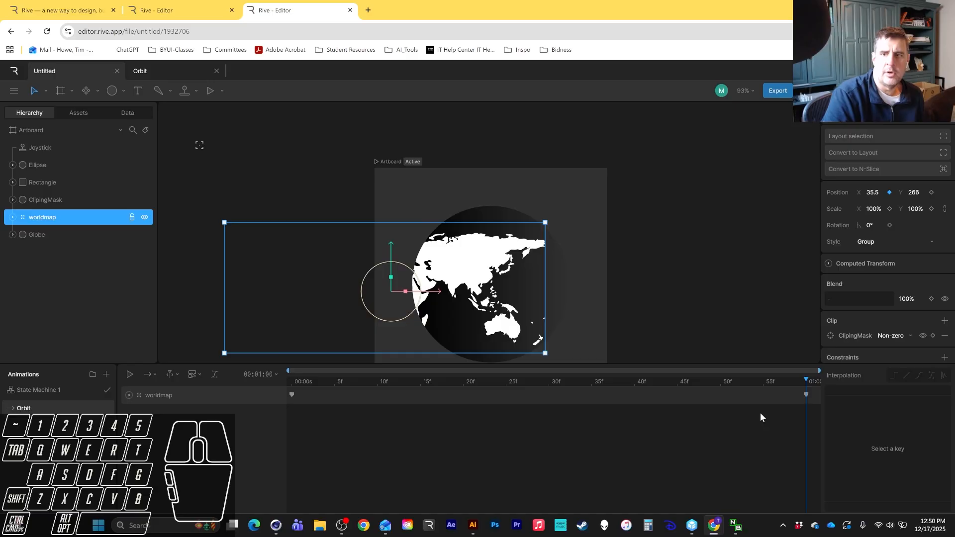
drag(805, 386, 229, 378)
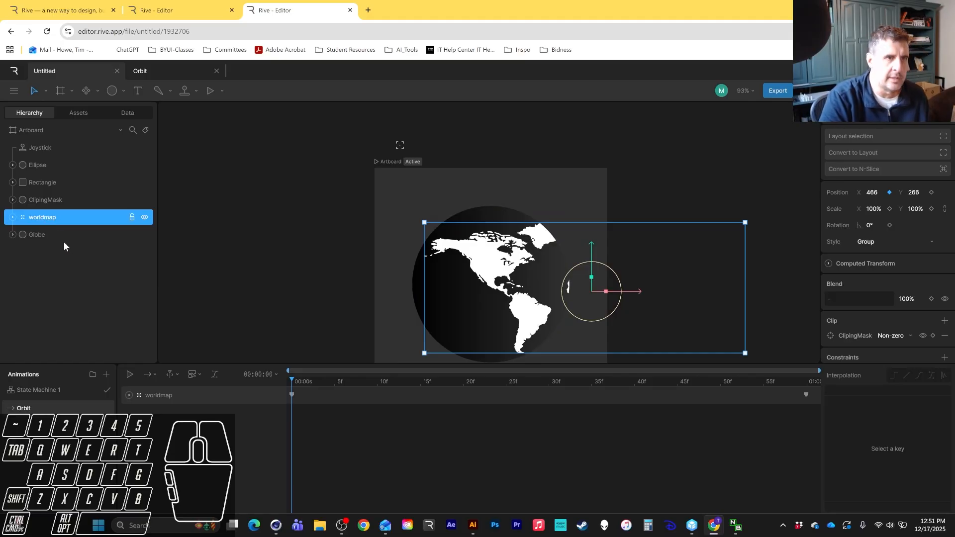
- Return to Design mode, duplicate the worldmap group and nest the copy inside the original
click(856, 91)
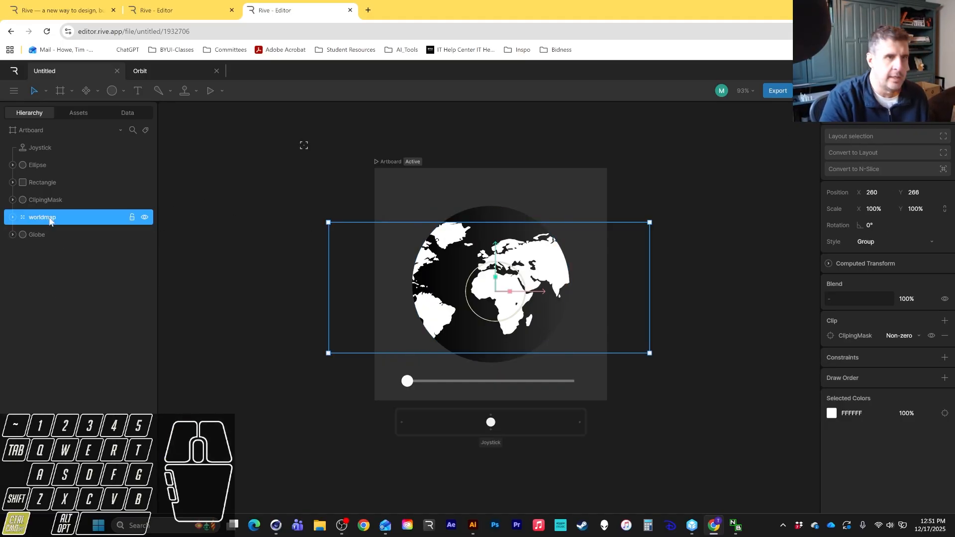
key(ctrl+d)
drag(46, 219, 48, 234)
click(12, 217)
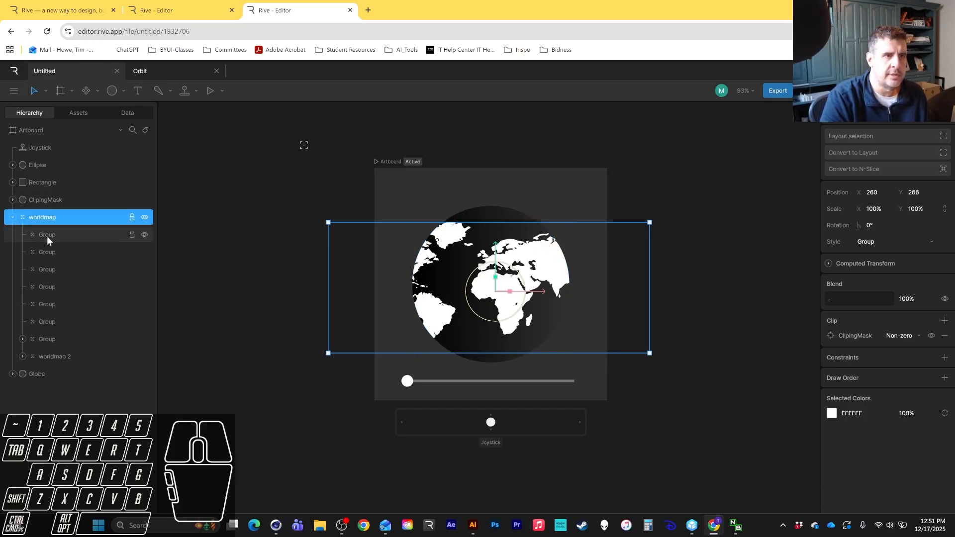
- Shift the nested worldmap 2 horizontally so it sits side by side with the original map's eastern edge
click(39, 357)
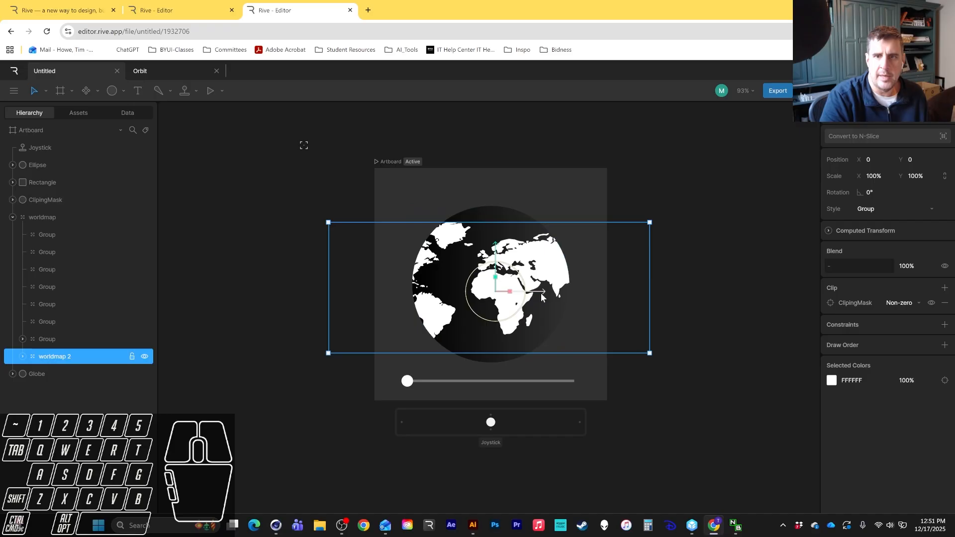
drag(542, 294, 834, 297)
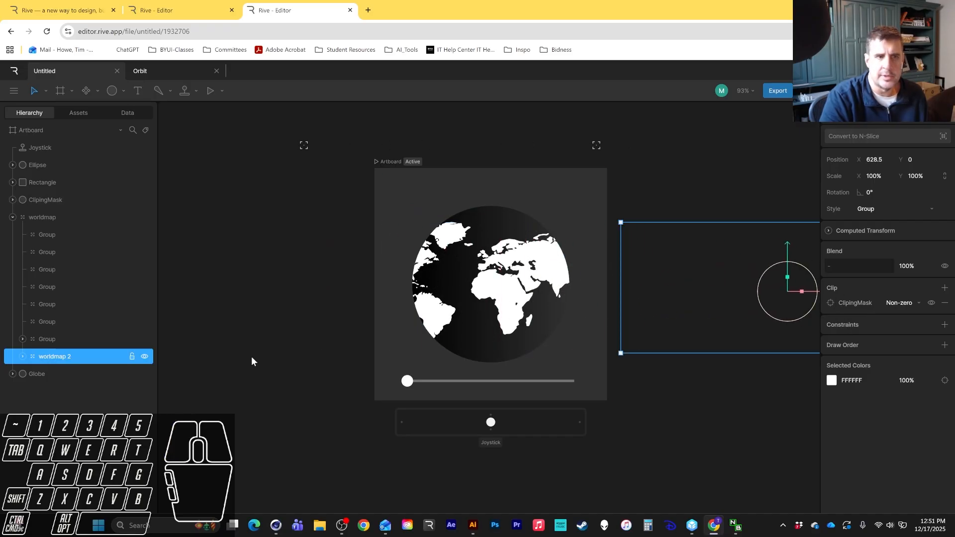
click(52, 217)
drag(490, 295, 357, 294)
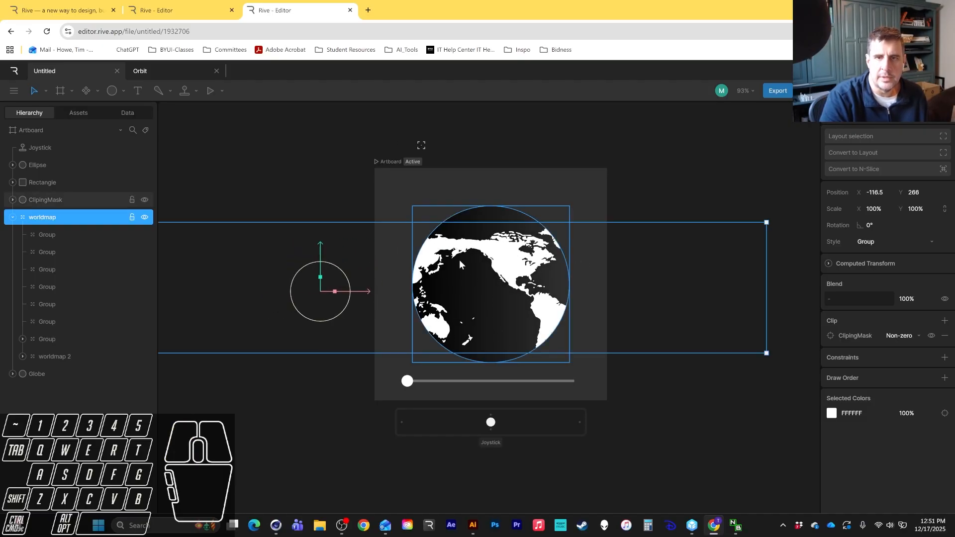
click(55, 357)
drag(647, 293, 691, 292)
- Set the X position of the parent worldmap group to 250
click(50, 217)
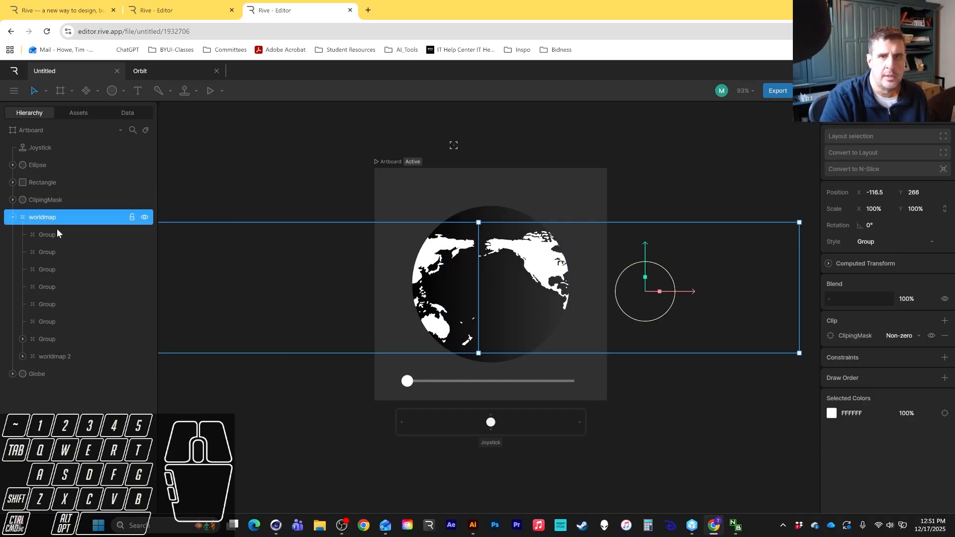
drag(366, 292, 536, 293)
key(ctrl+z)
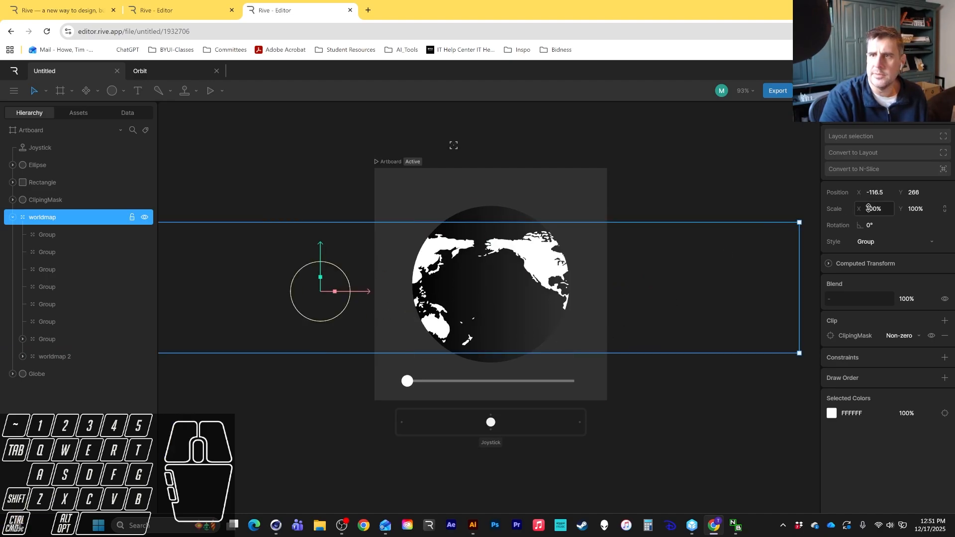
text(250)
key(Return)
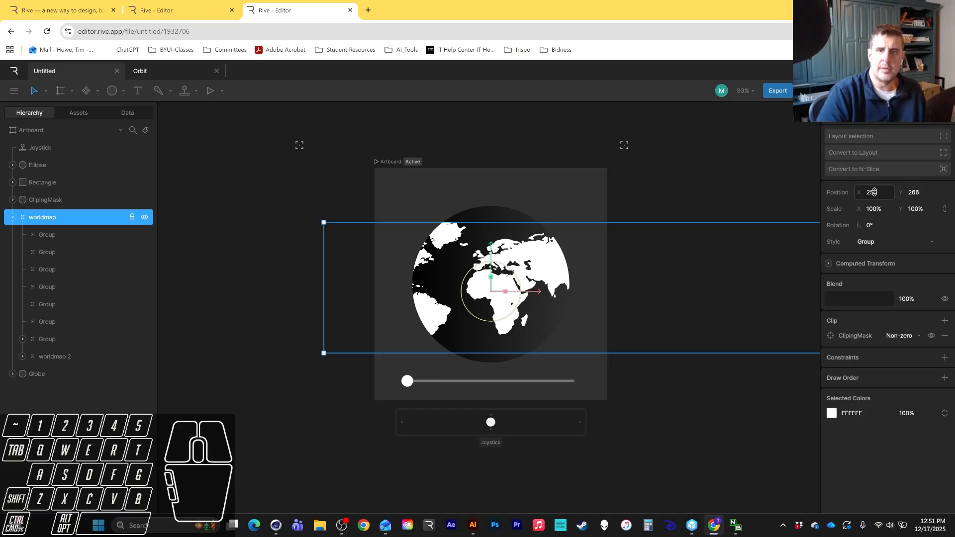
click(258, 425)
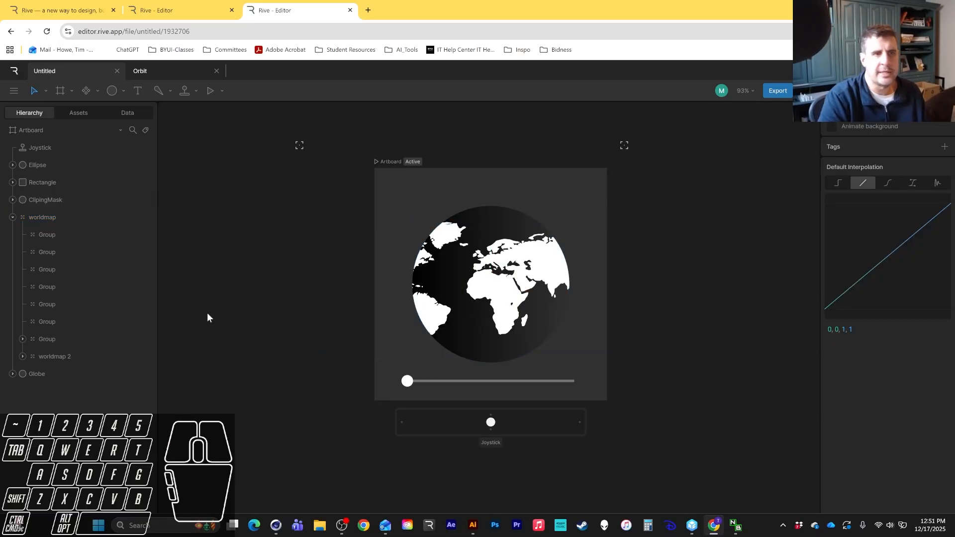
- In the Orbit animation, set the parent worldmap group's X position to -235 at one second
key(Tab)
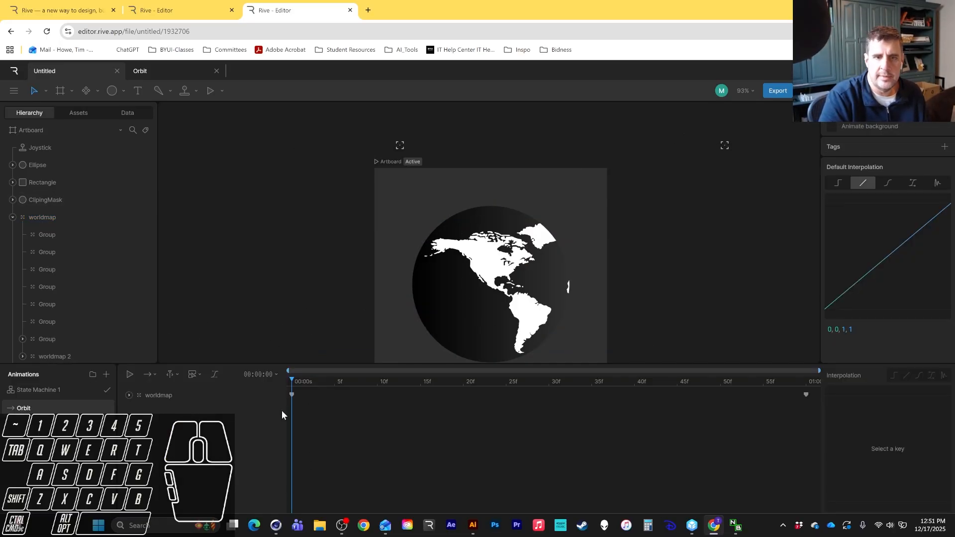
drag(293, 382, 806, 383)
click(173, 396)
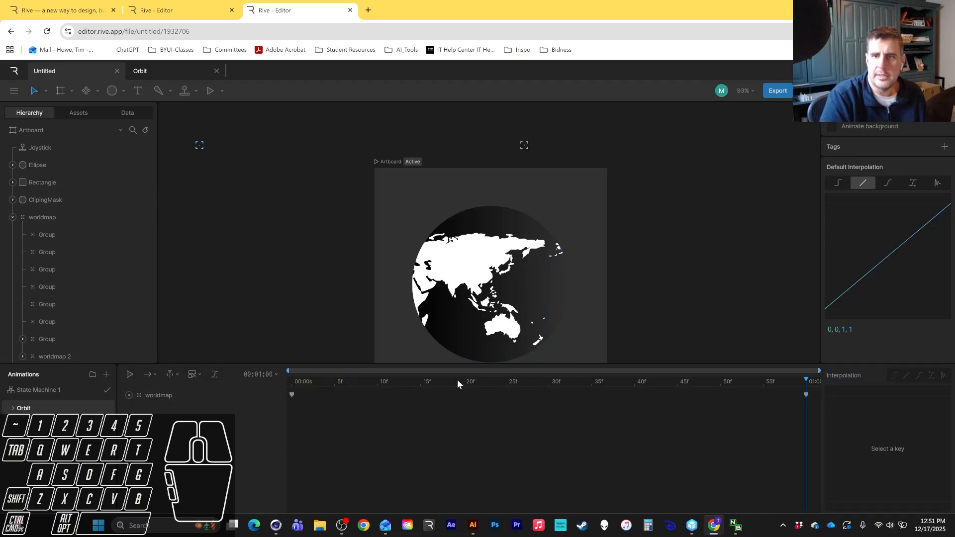
click(180, 395)
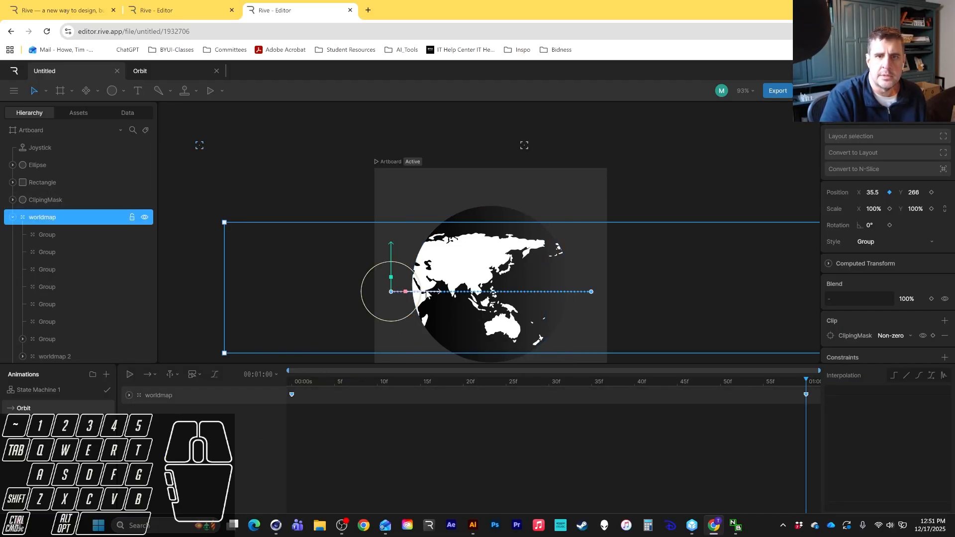
drag(422, 293, 303, 295)
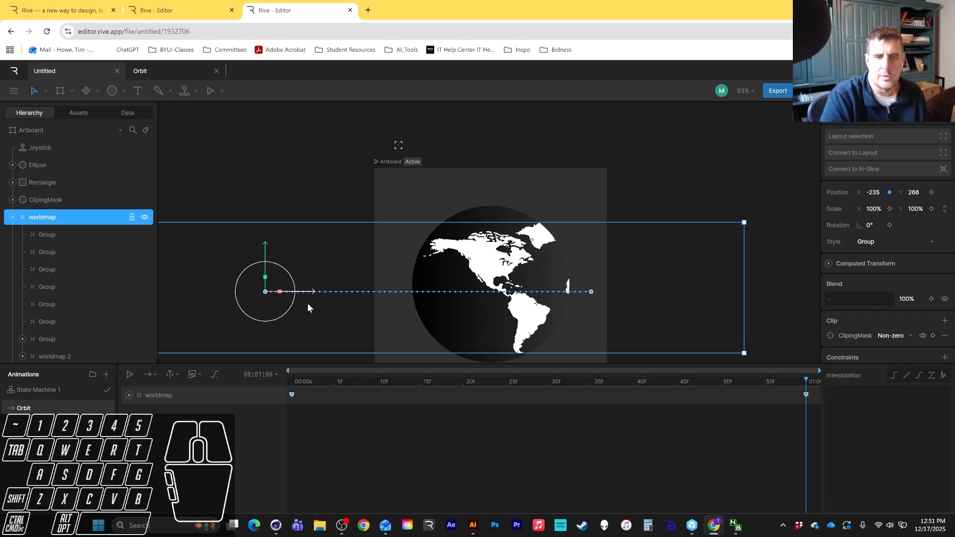
- Compare the globe at the first and last frames of Orbit, and play the animation once
click(287, 387)
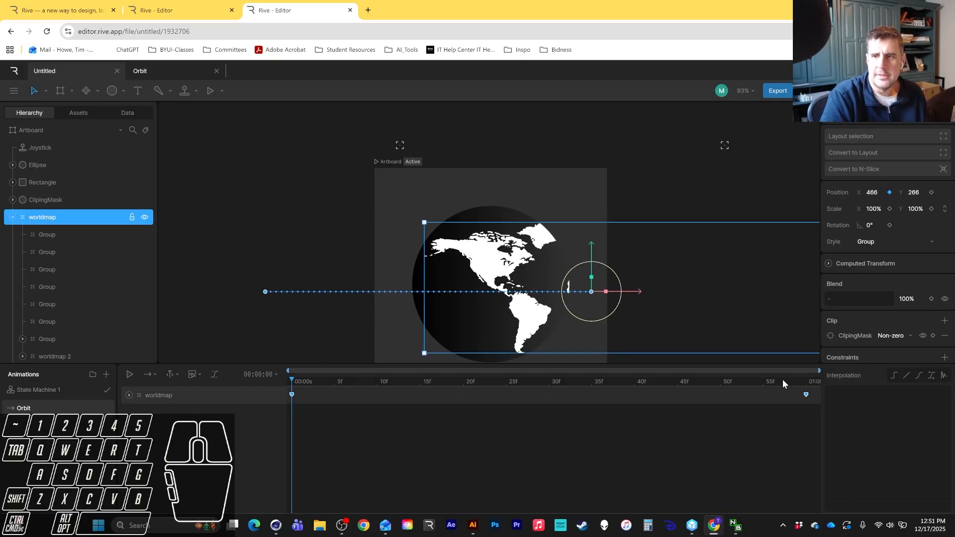
click(807, 381)
drag(807, 380, 212, 407)
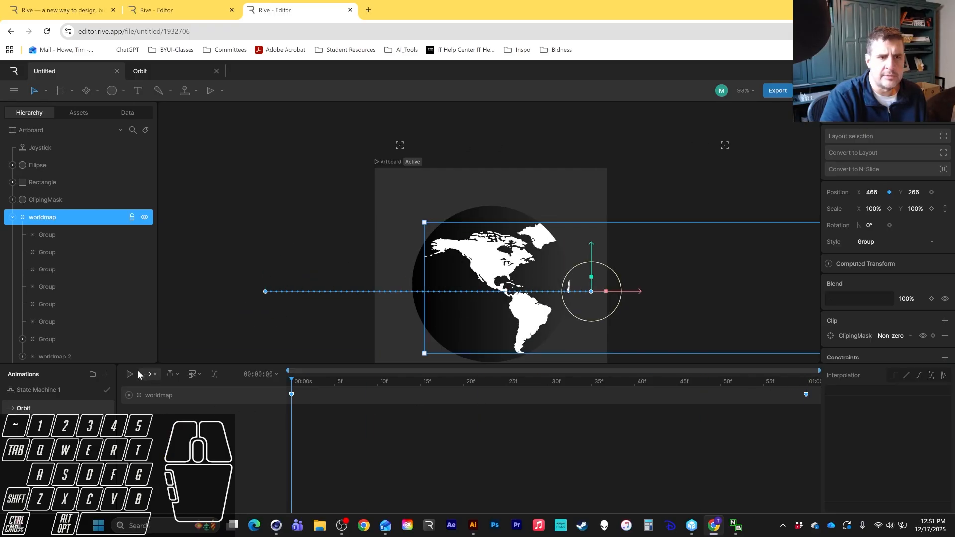
click(130, 375)
click(130, 375)
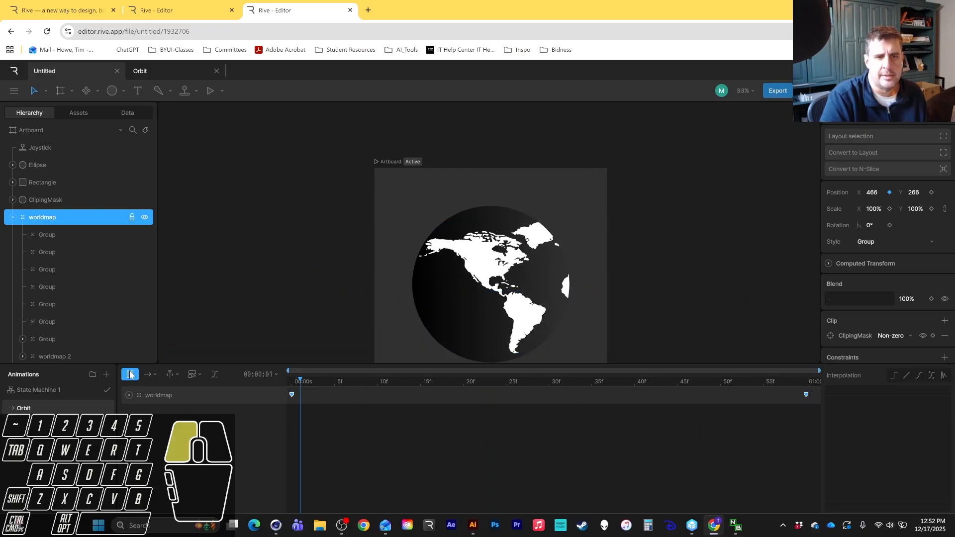
- Preview Orbit with Loop playback, stop it, and return the animation to One Shot
click(153, 375)
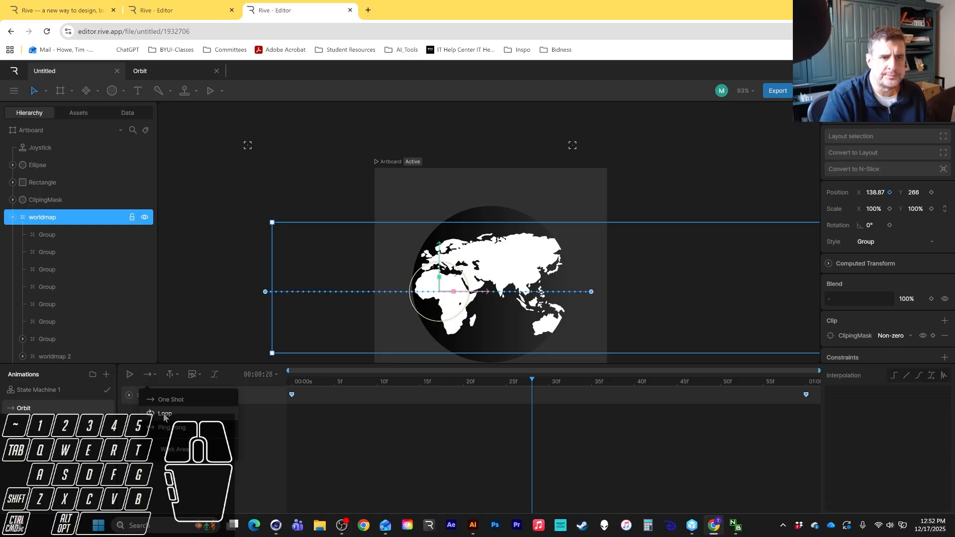
click(164, 419)
click(130, 376)
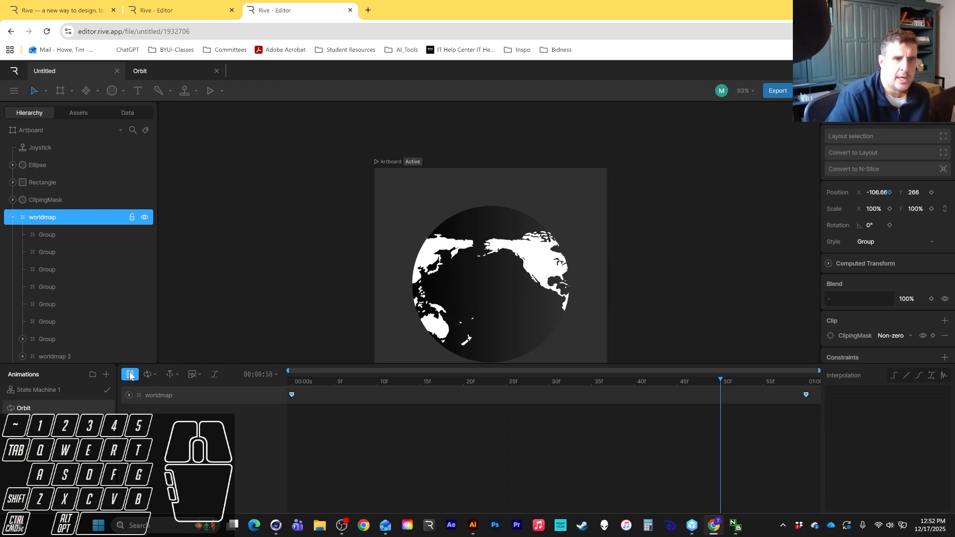
click(130, 375)
click(154, 374)
click(180, 400)
click(274, 486)
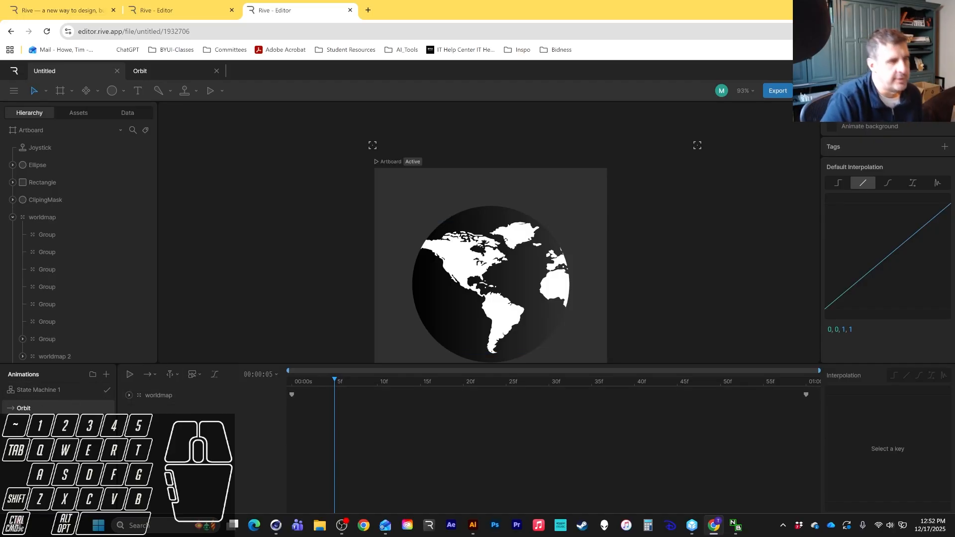
- In State Machine 1, assign the Orbit animation to the joystick's X axis
click(30, 408)
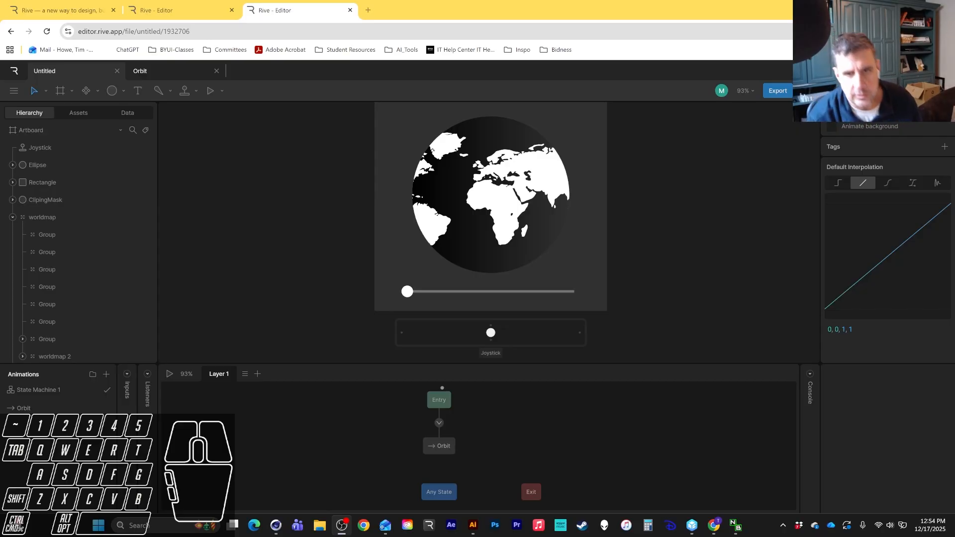
click(521, 341)
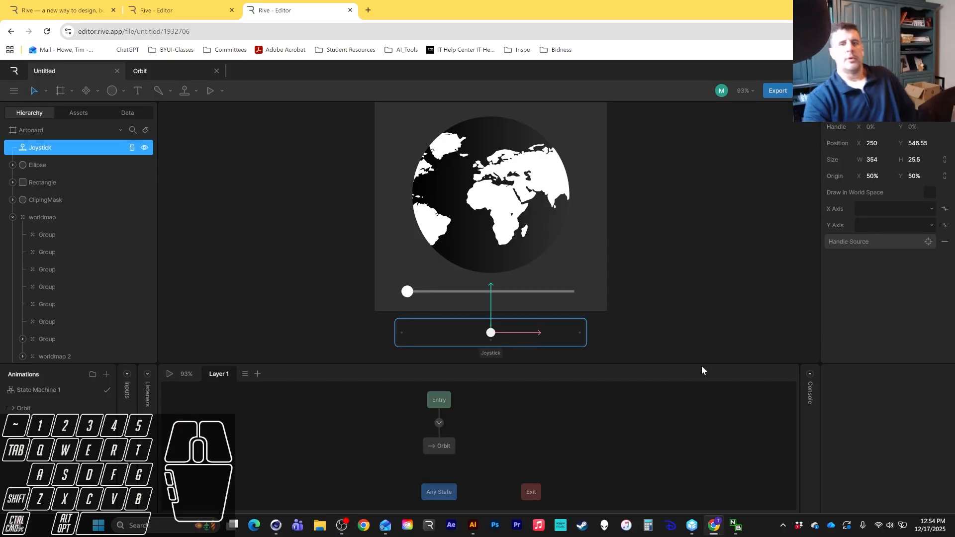
click(515, 413)
click(563, 324)
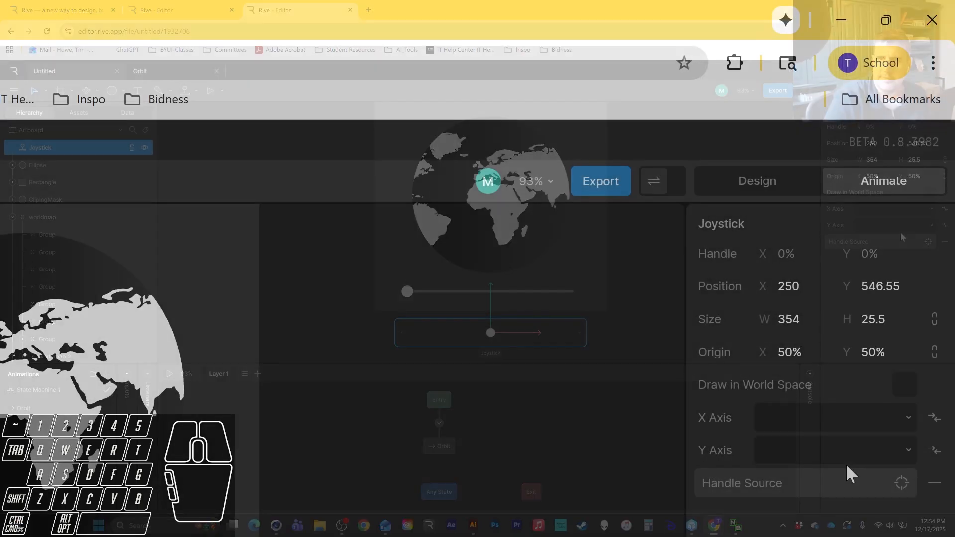
click(888, 426)
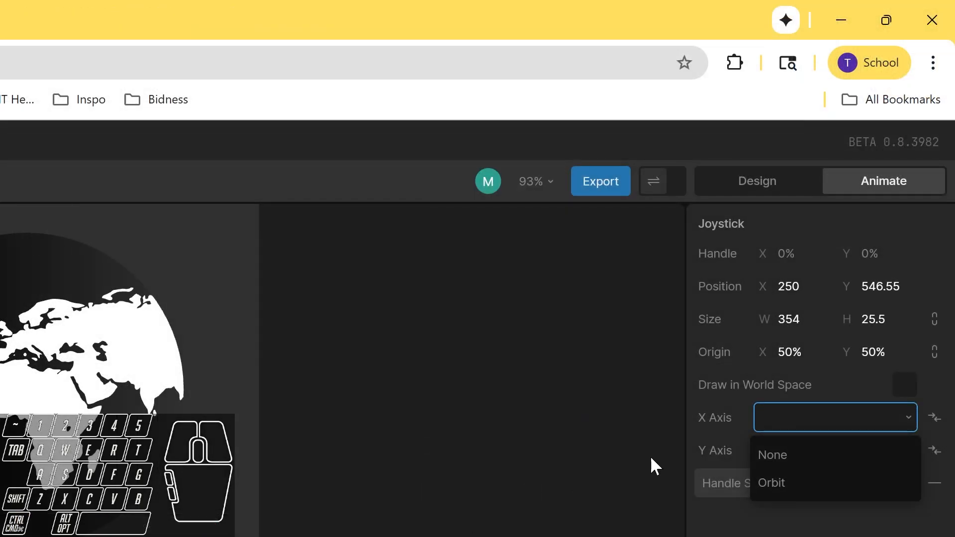
click(767, 479)
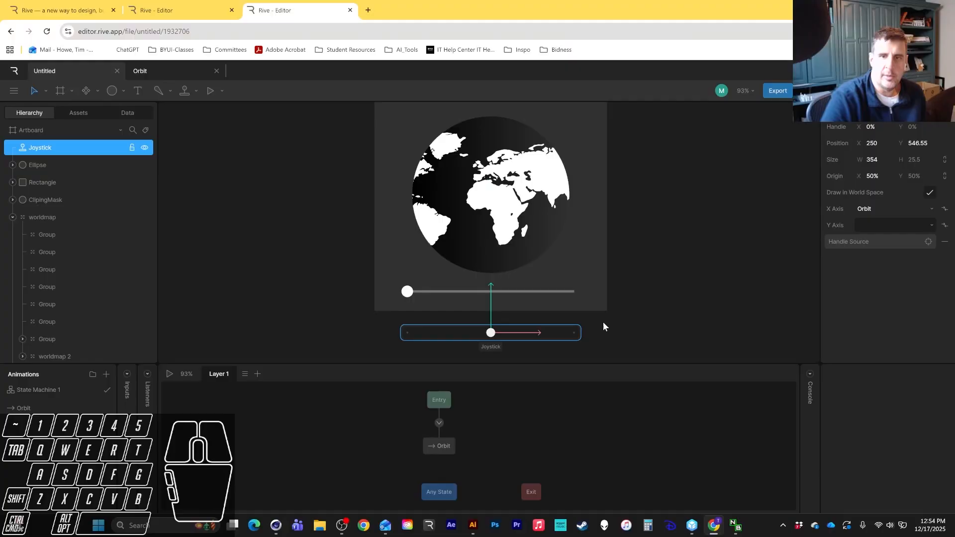
click(567, 400)
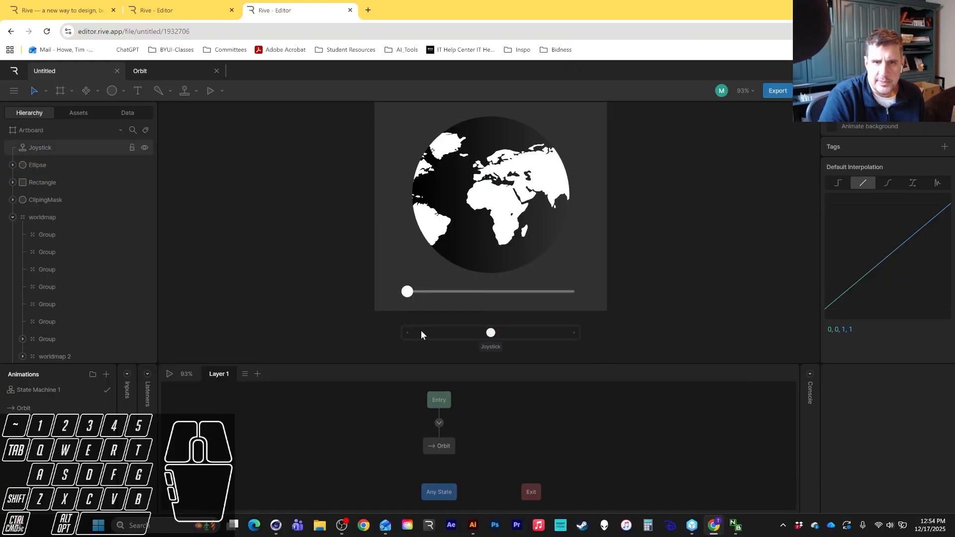
- Try sliding the joystick handle to -45% on X, and undo the move
click(491, 333)
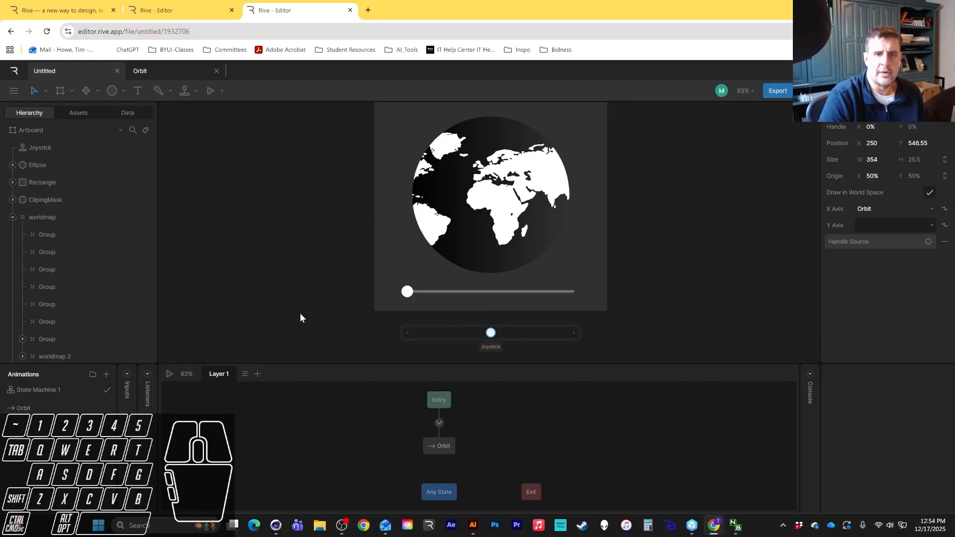
click(321, 282)
click(498, 335)
drag(497, 332, 462, 333)
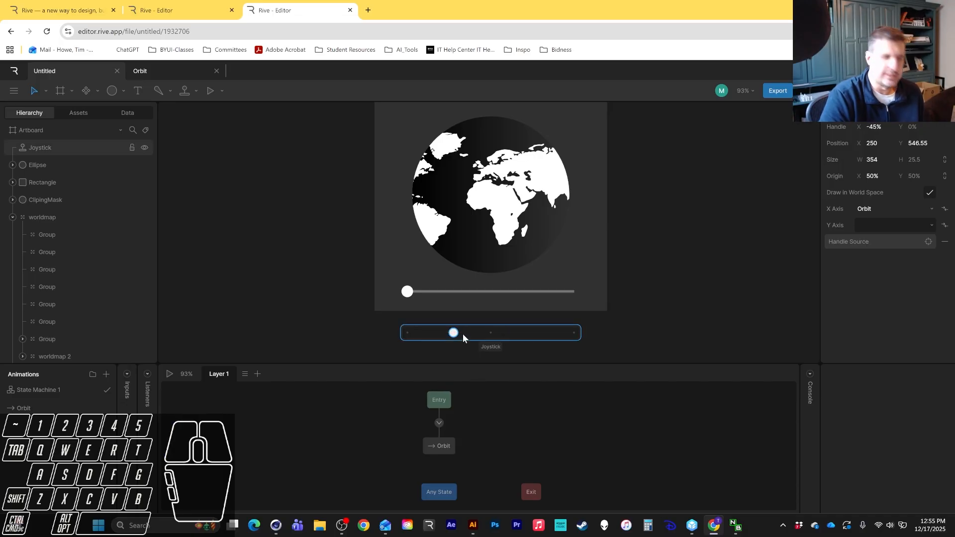
key(ctrl+z)
key(ctrl+z)
click(230, 163)
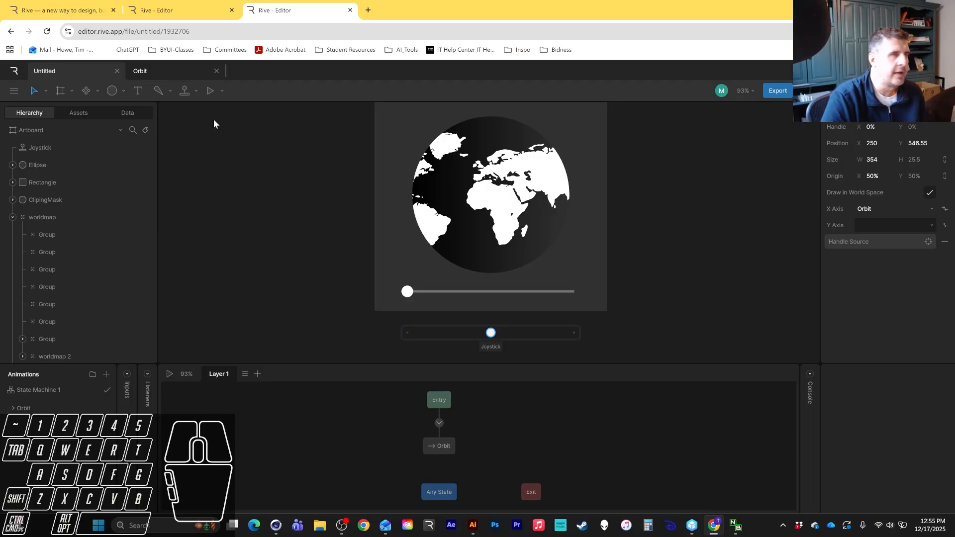
- Play the state machine, test the joystick handle during playback, and stop it
click(210, 91)
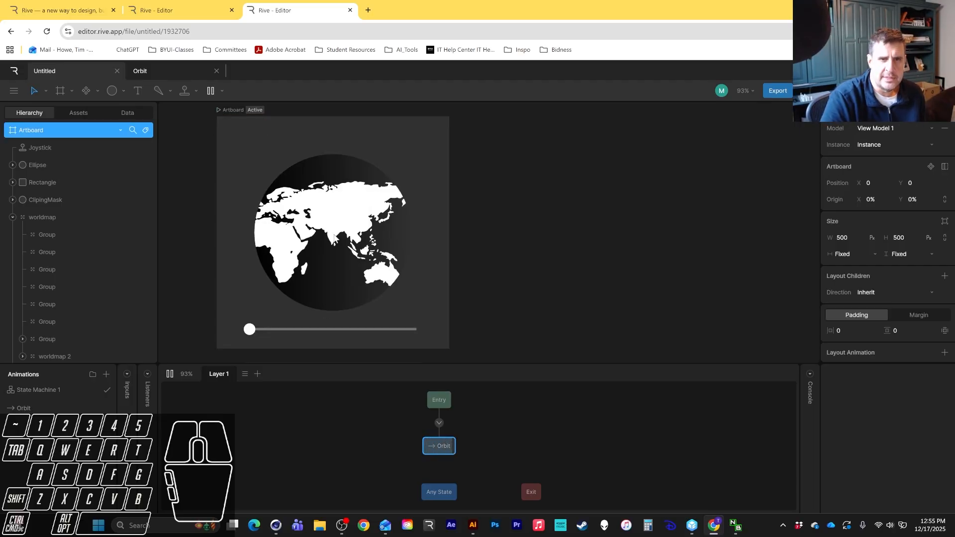
scroll(512, 275, down, 4)
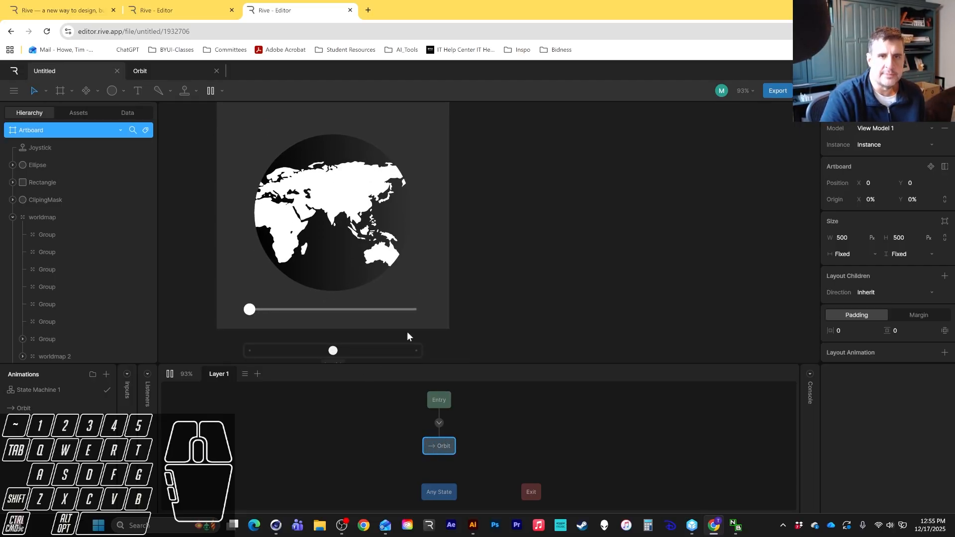
click(345, 348)
click(332, 349)
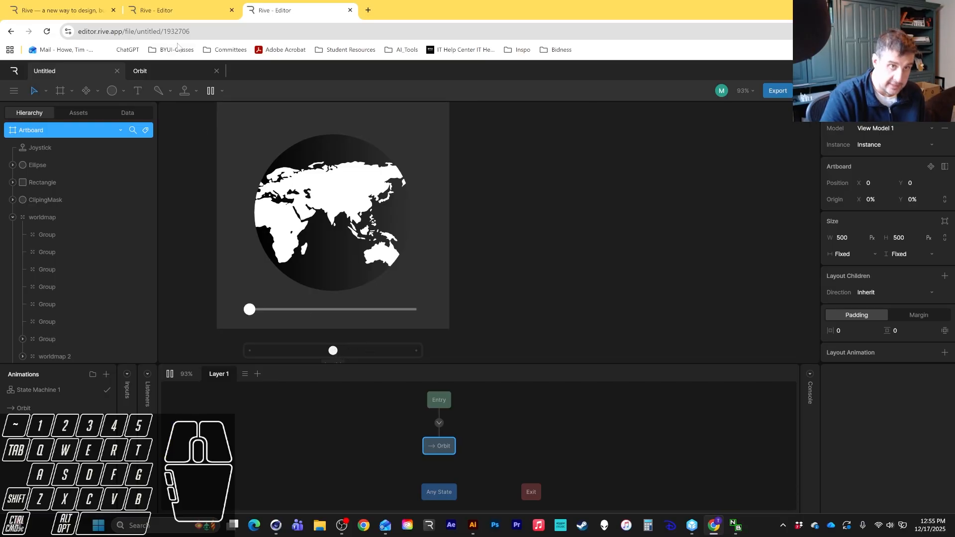
click(210, 91)
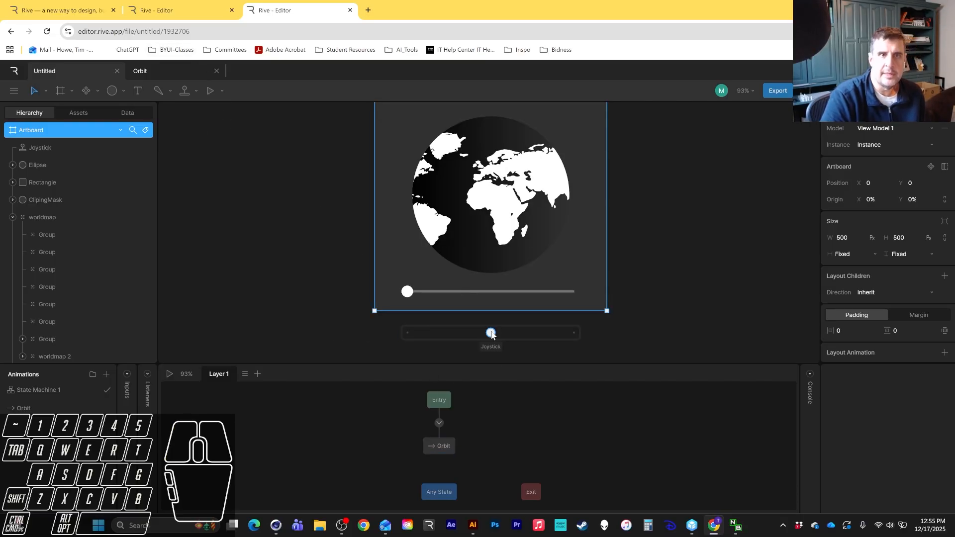
- Move the joystick handle to 80% on X, preview the globe, and return the handle to 0%
drag(491, 335, 560, 328)
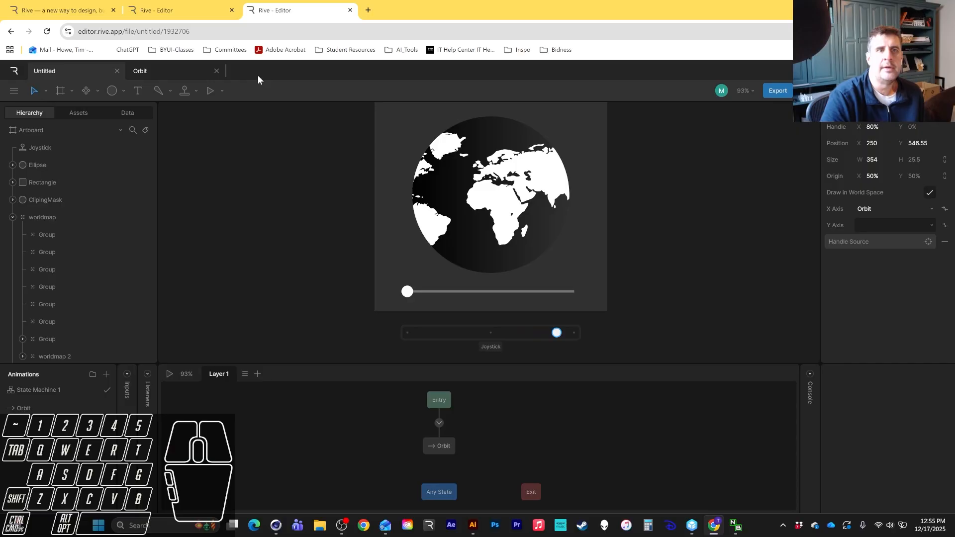
click(210, 91)
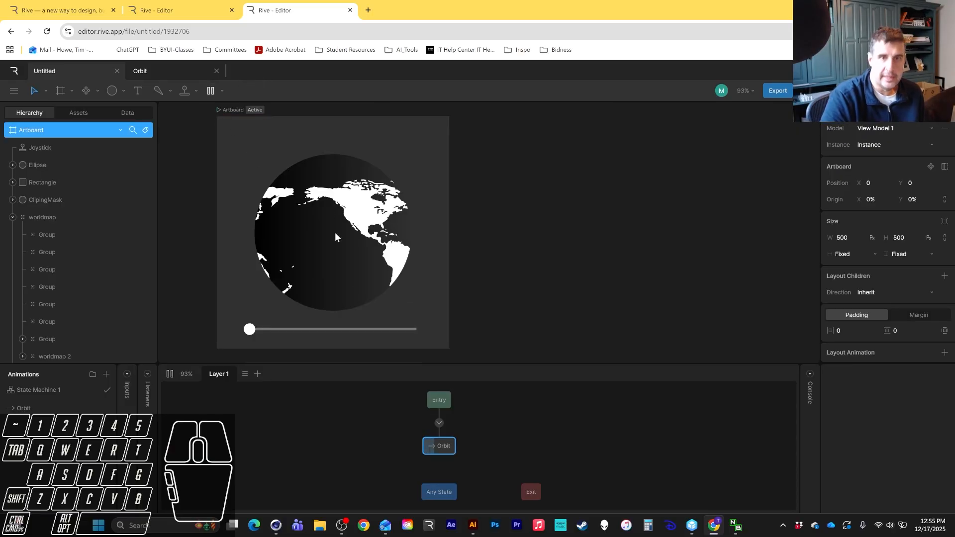
click(210, 91)
click(557, 333)
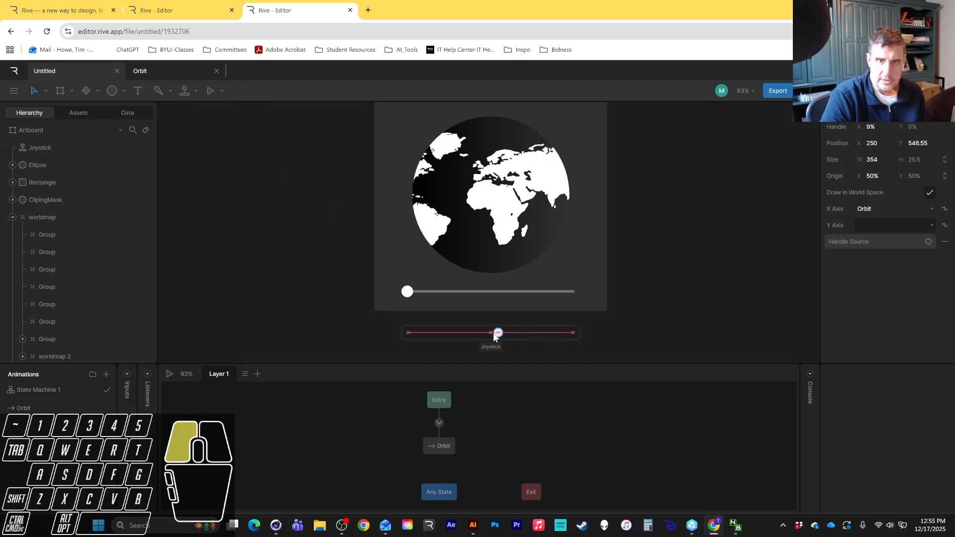
drag(489, 337, 490, 336)
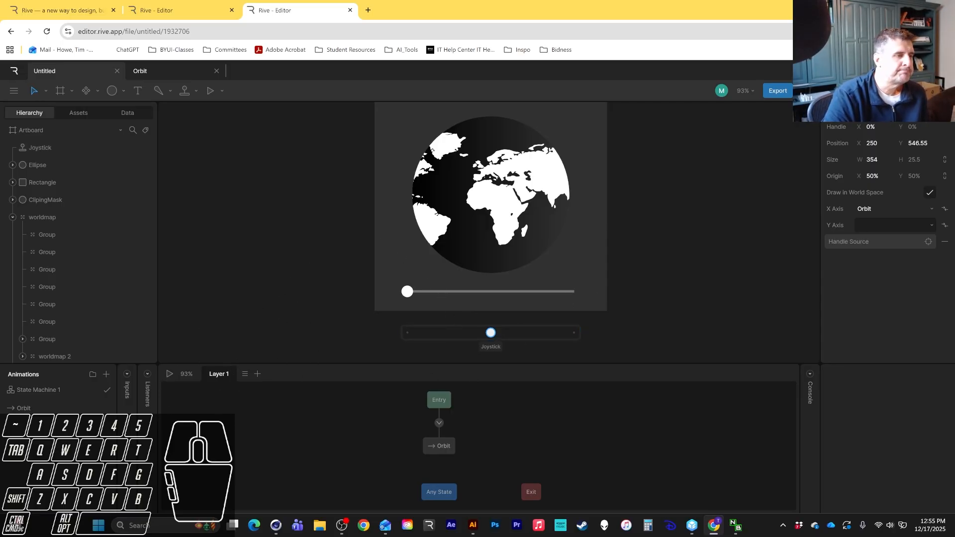
click(407, 292)
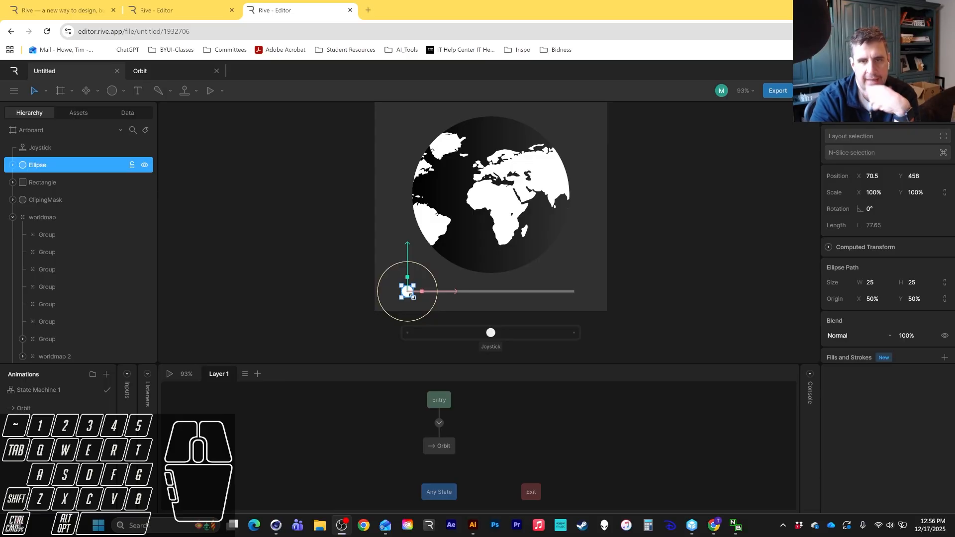
click(647, 344)
click(406, 292)
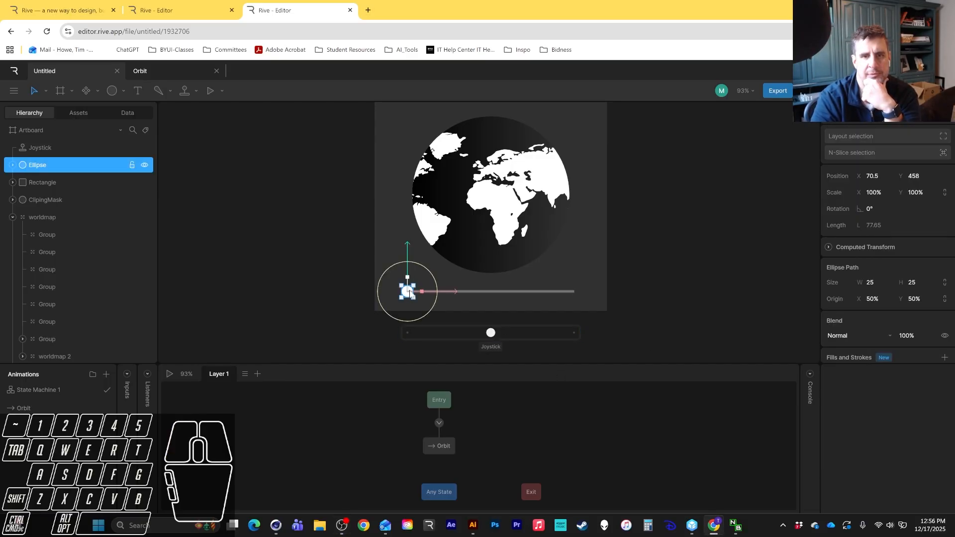
drag(410, 297, 412, 297)
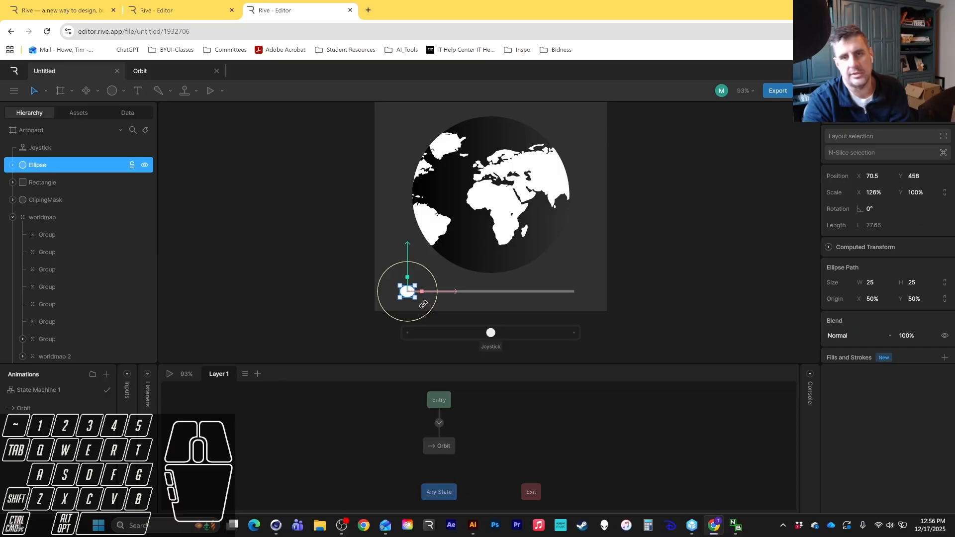
key(ctrl+z)
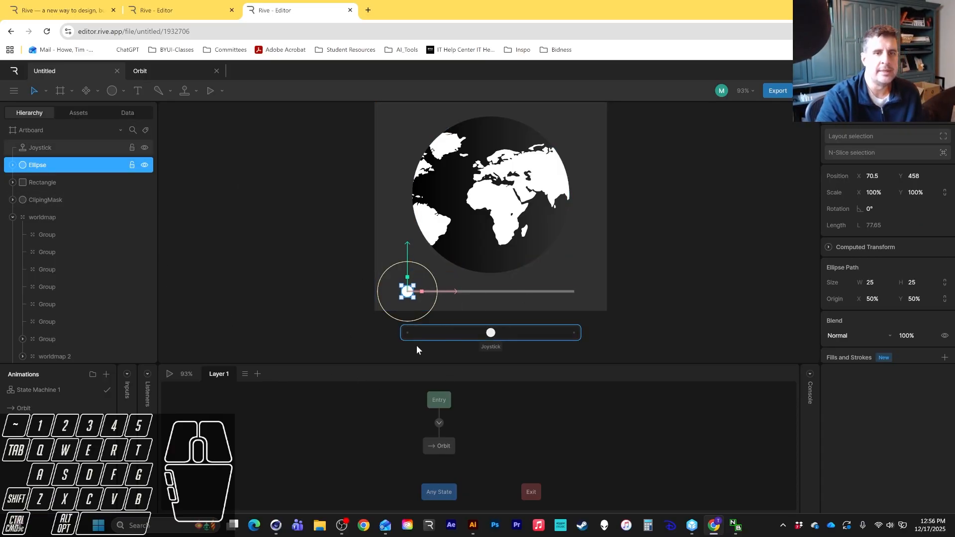
- Draw a rectangle about 61 by 62 centred on the slider's round knob at X 70.5, Y 458
click(297, 282)
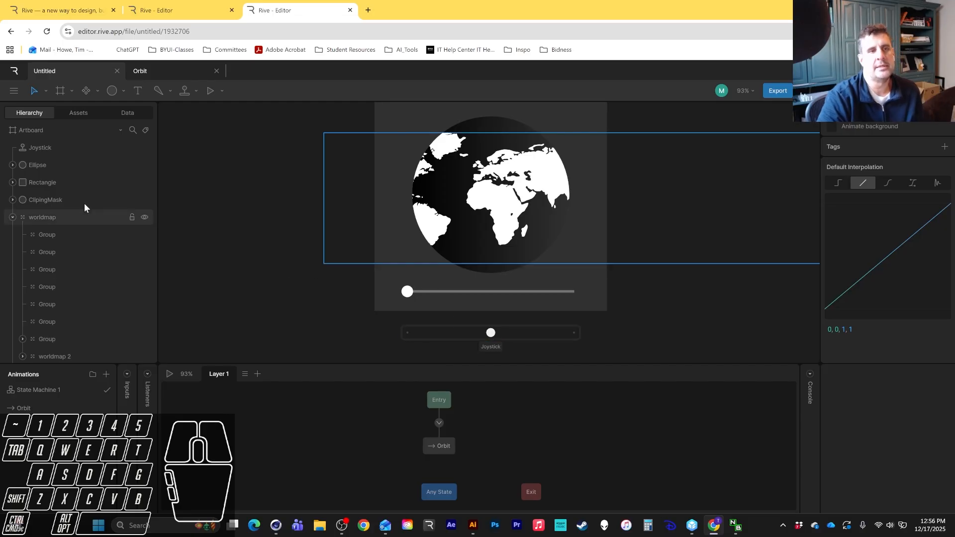
click(124, 90)
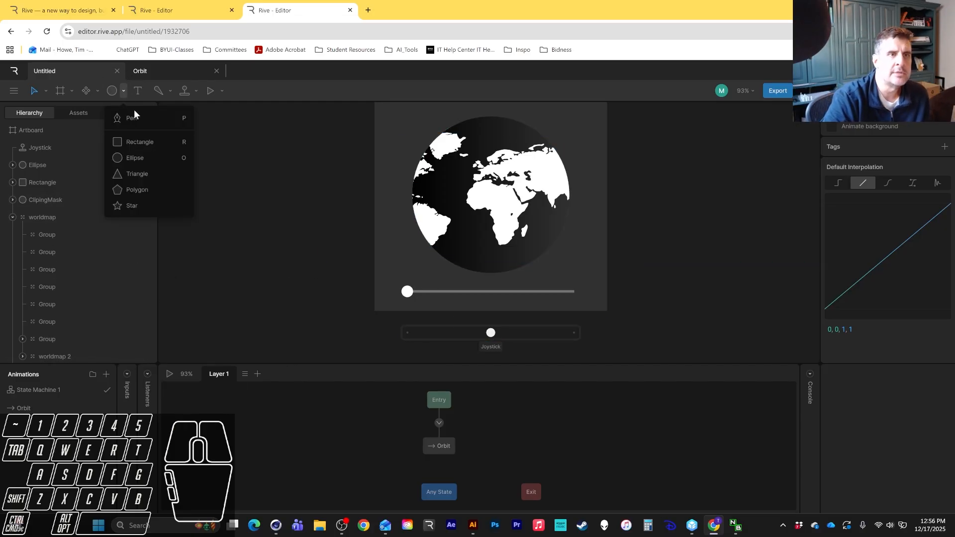
click(135, 143)
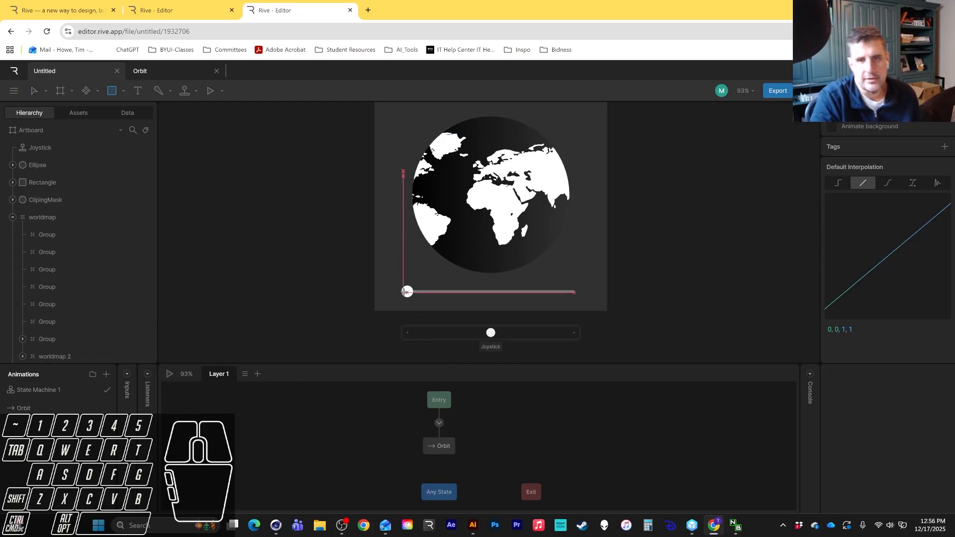
drag(407, 291, 421, 303)
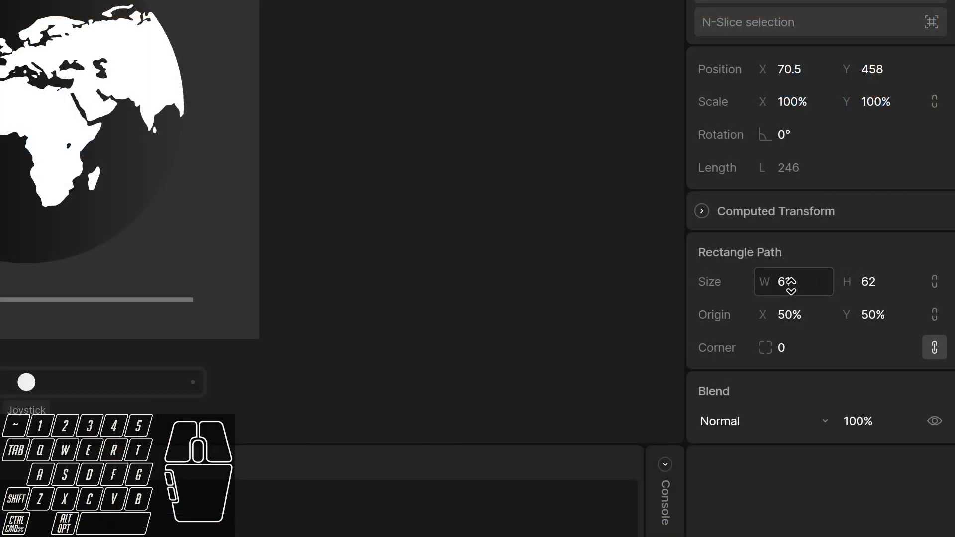
- Set the new rectangle's size to 60 by 60 and remove its fill
click(790, 287)
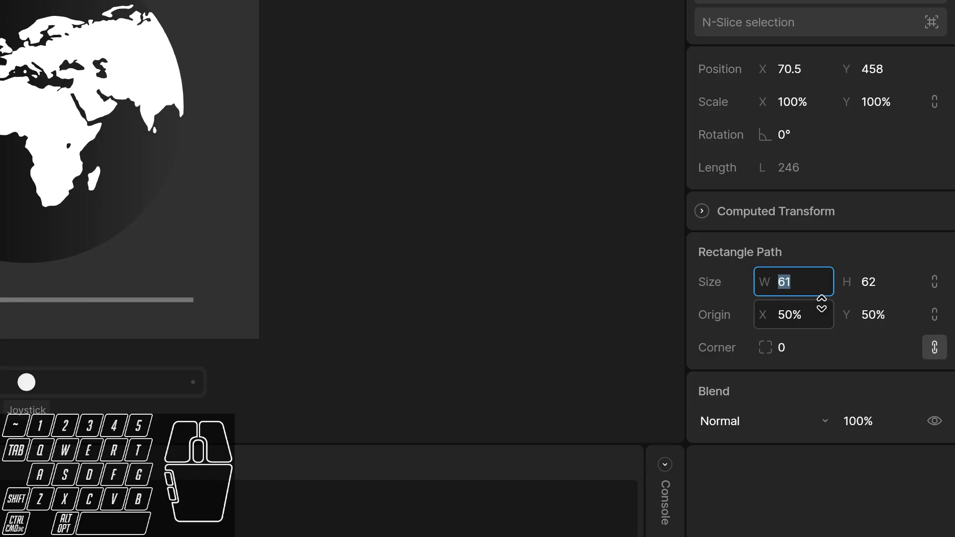
text(60)
key(Tab)
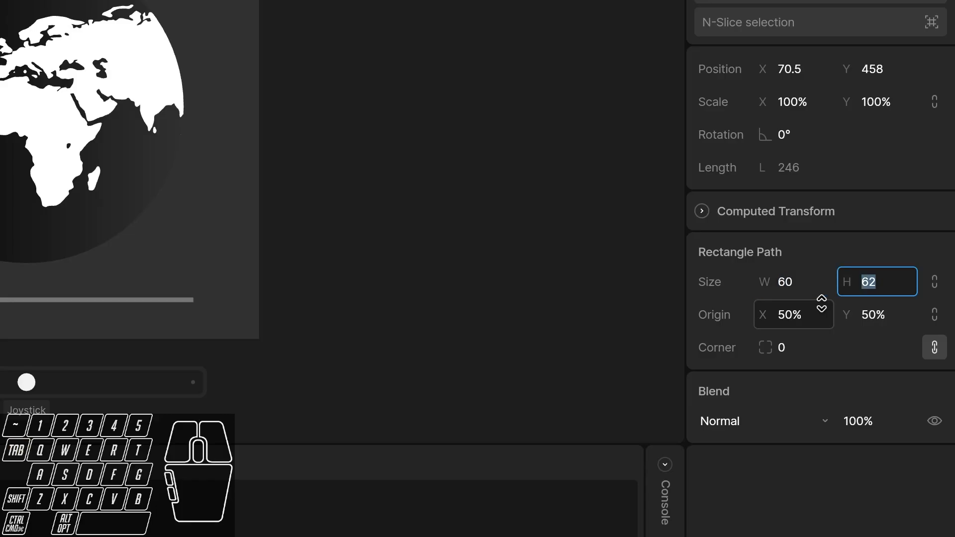
key(Return)
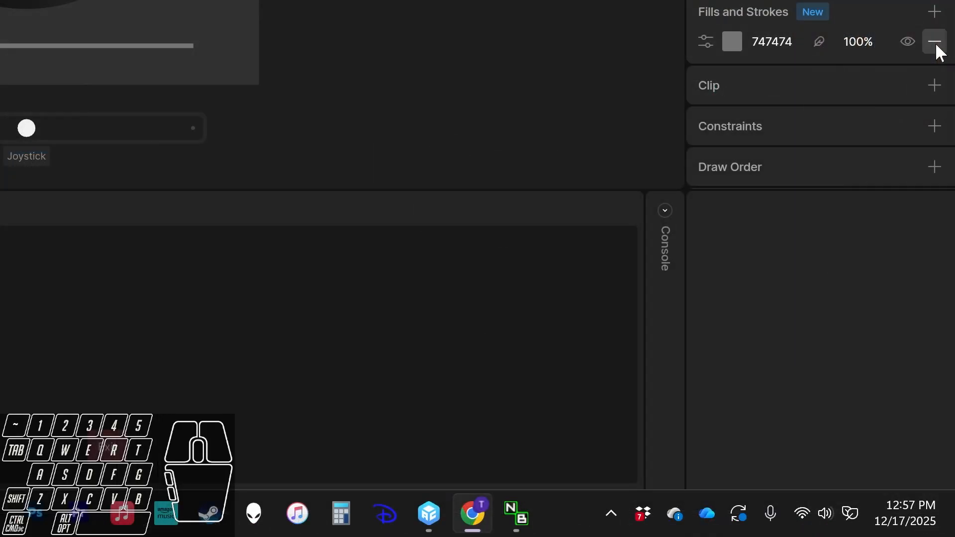
click(935, 44)
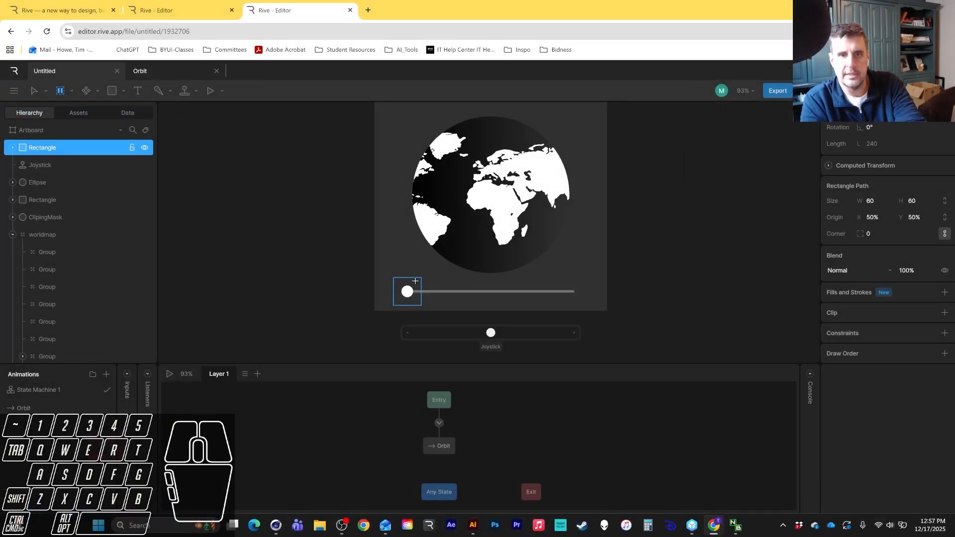
- Rename the new rectangle as SlideBox and move it below Joystick in the hierarchy
double_click(39, 149)
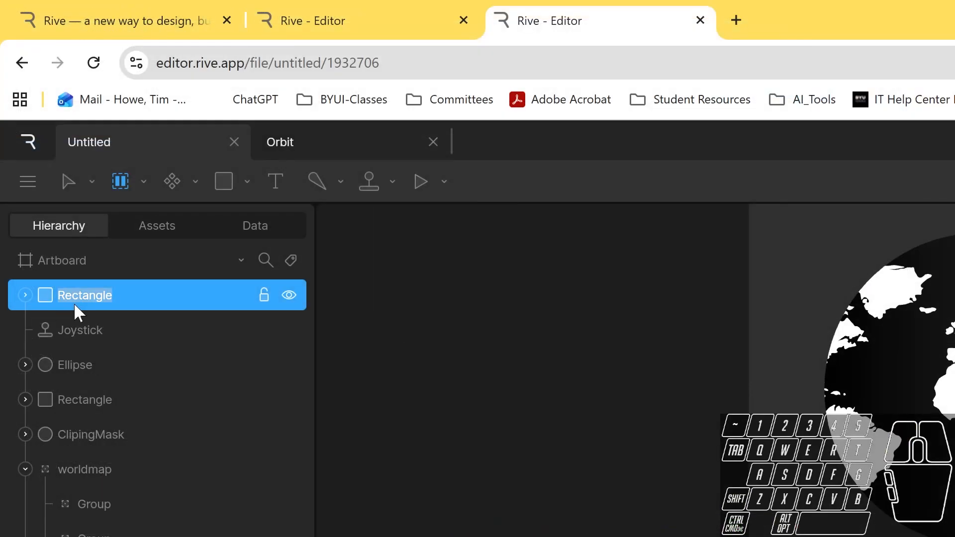
text(SlideBox)
drag(88, 302, 83, 350)
- Rename the slider knob's Ellipse as Control
click(78, 368)
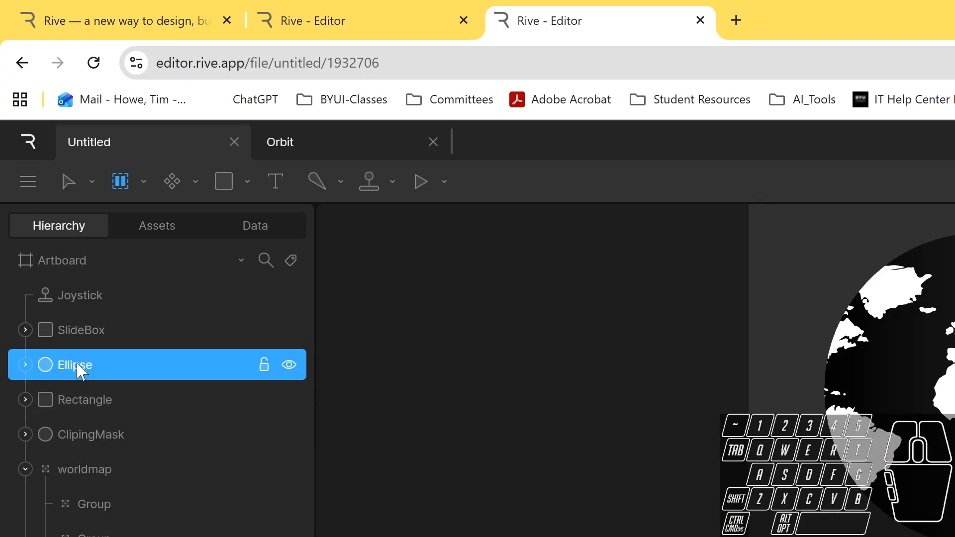
double_click(79, 367)
text(Control)
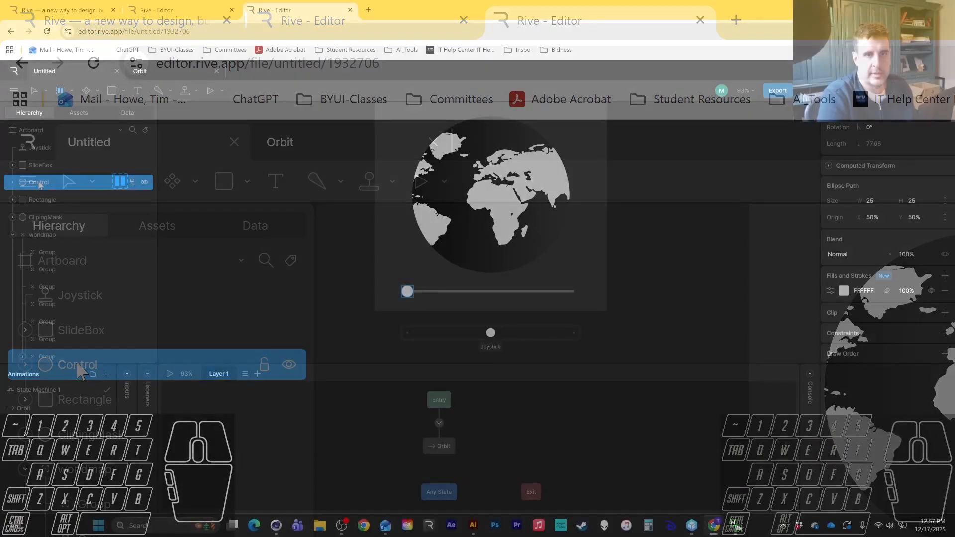
- Add a Translation constraint to Control
scroll(883, 331, down, 1)
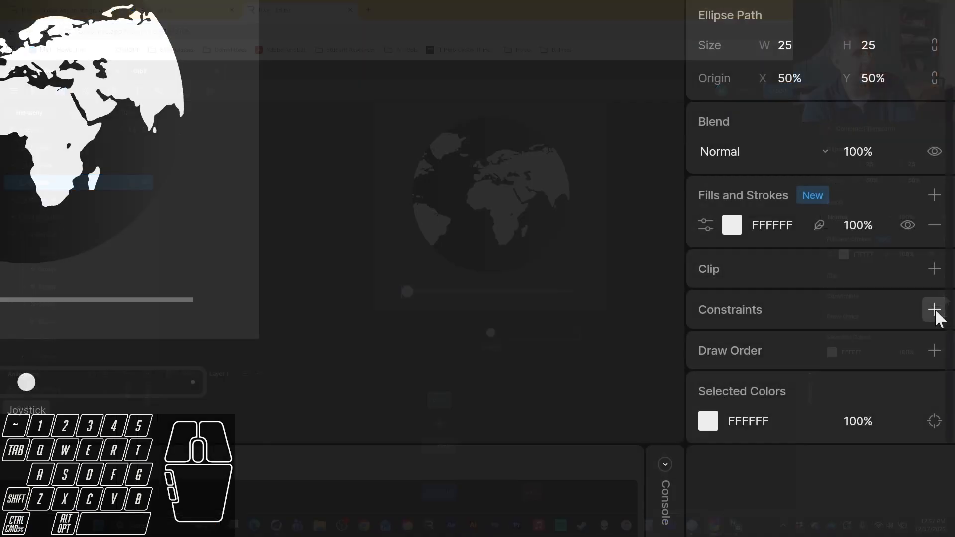
click(944, 296)
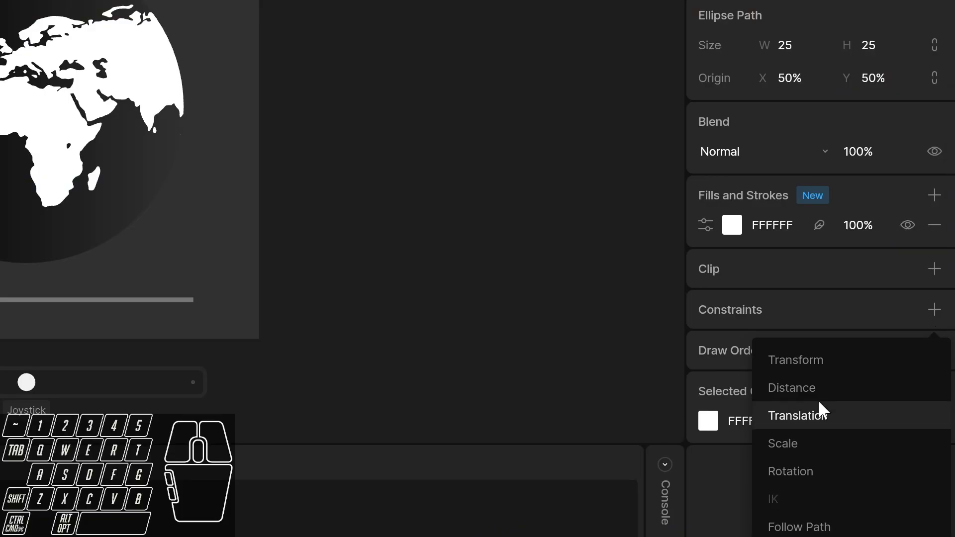
click(821, 429)
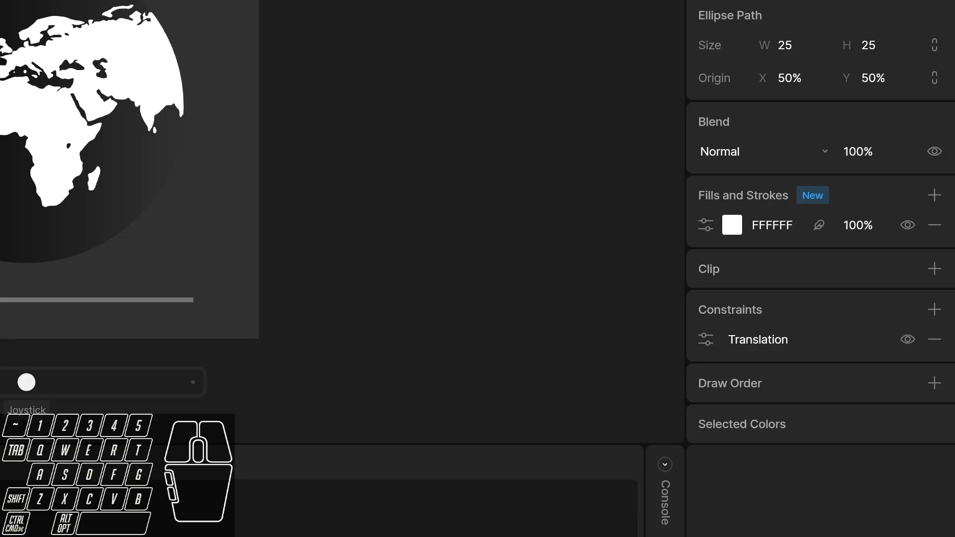
click(60, 91)
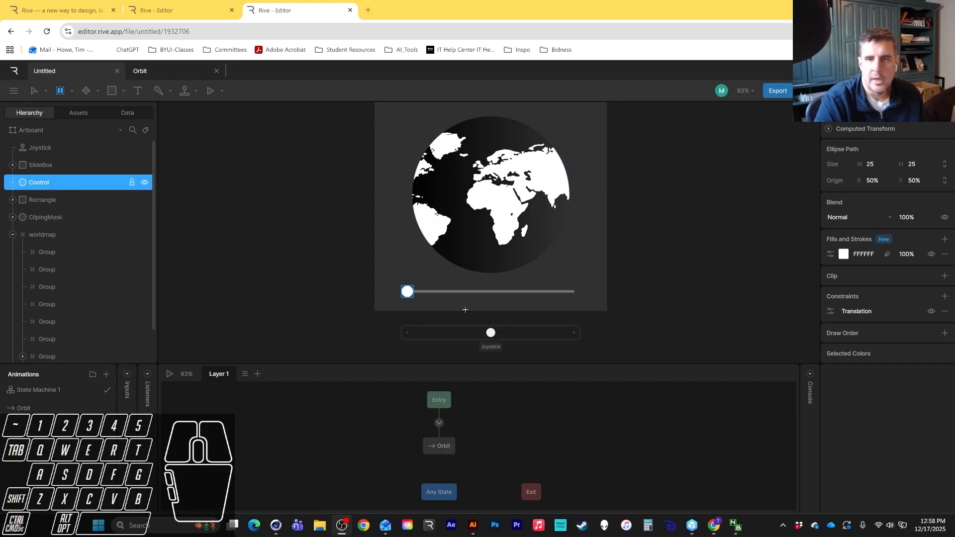
click(830, 311)
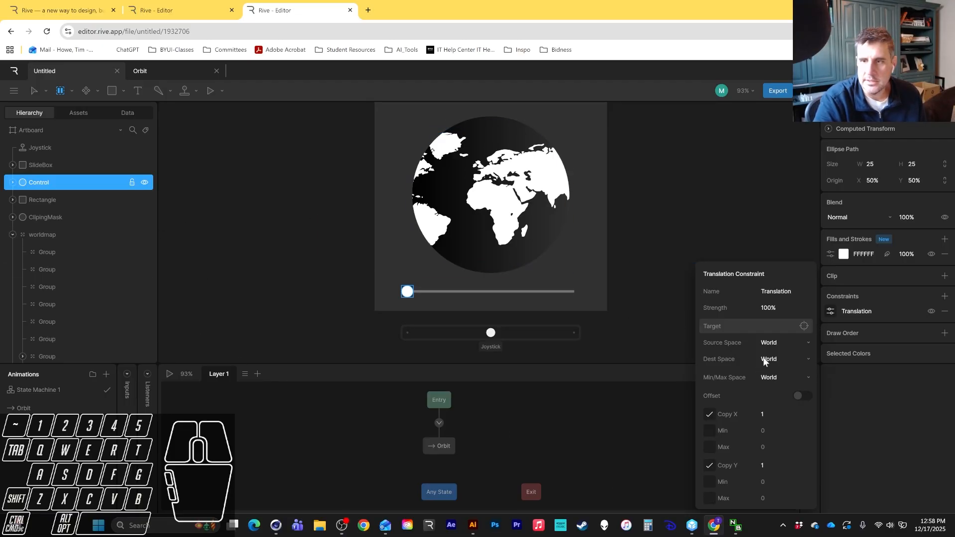
click(804, 326)
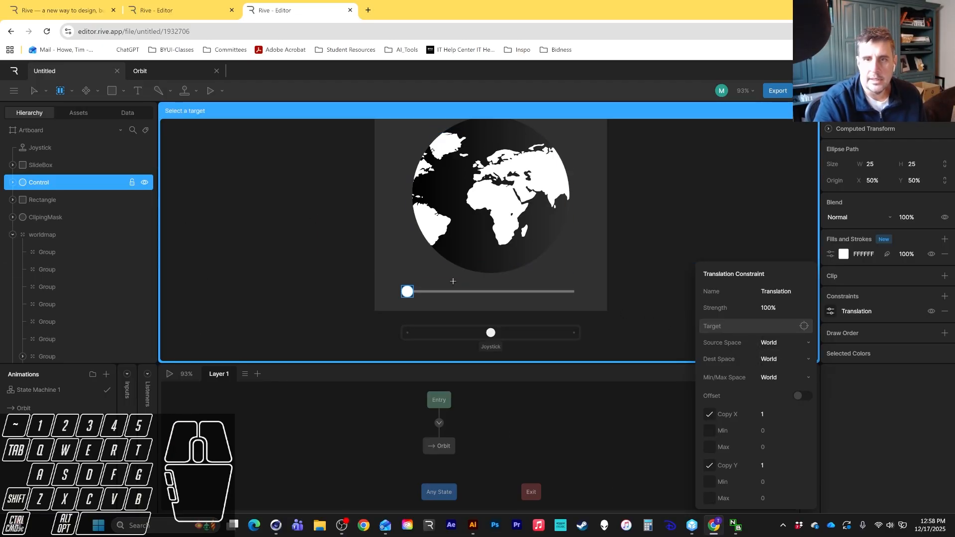
click(419, 282)
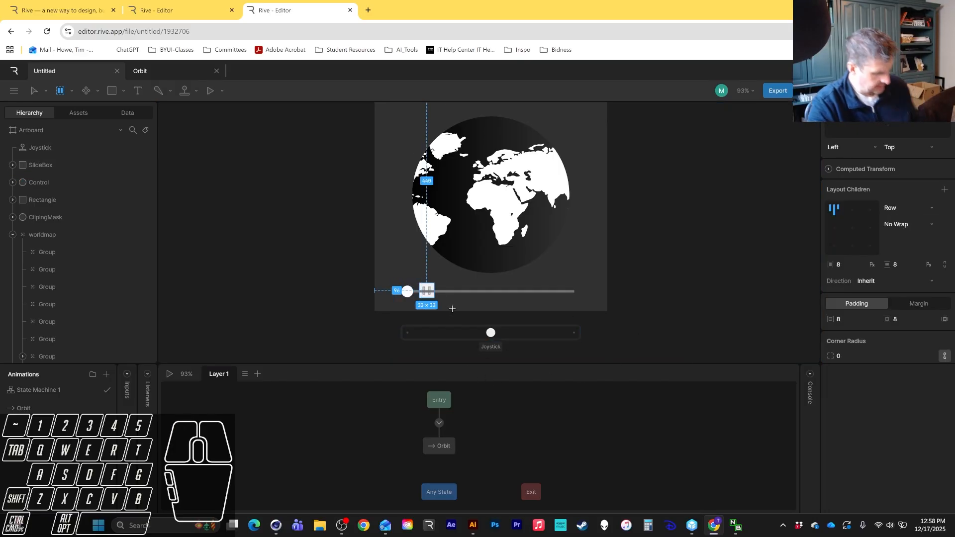
key(ctrl+z)
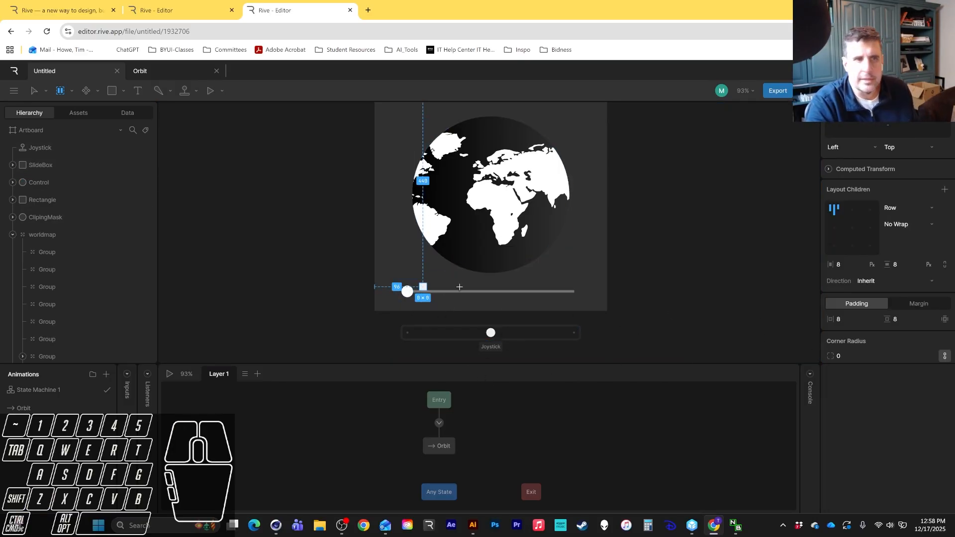
click(443, 295)
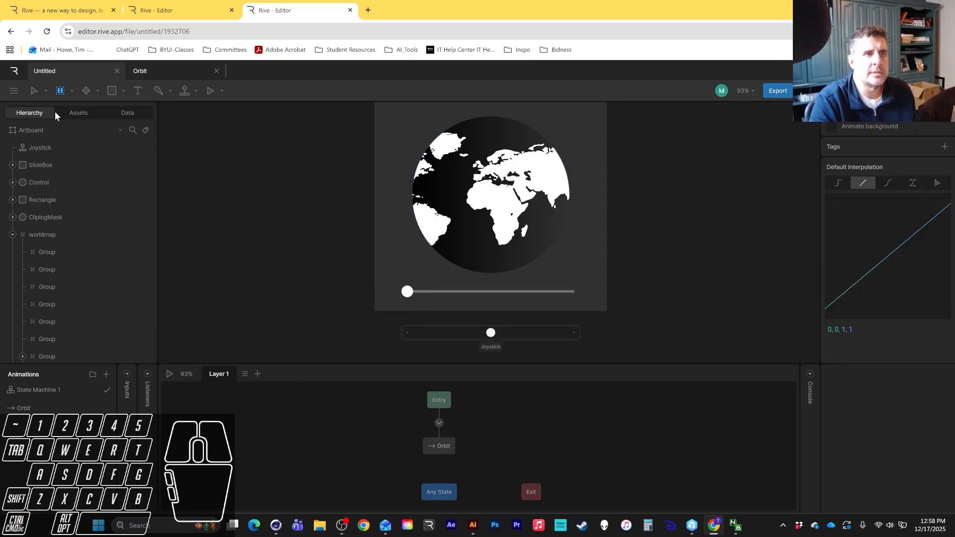
- Set SlideBox as the target of Control's Translation constraint
click(34, 91)
click(47, 165)
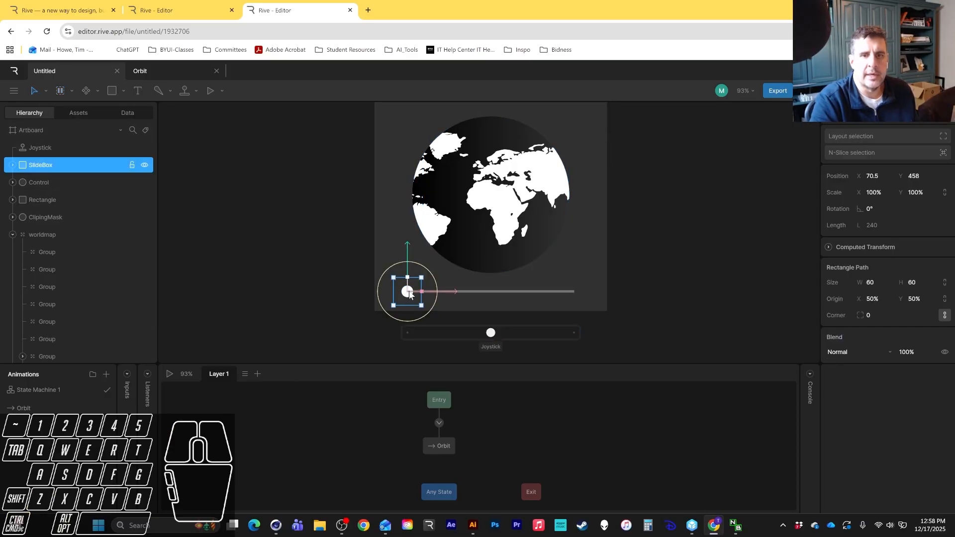
click(51, 185)
scroll(841, 328, down, 3)
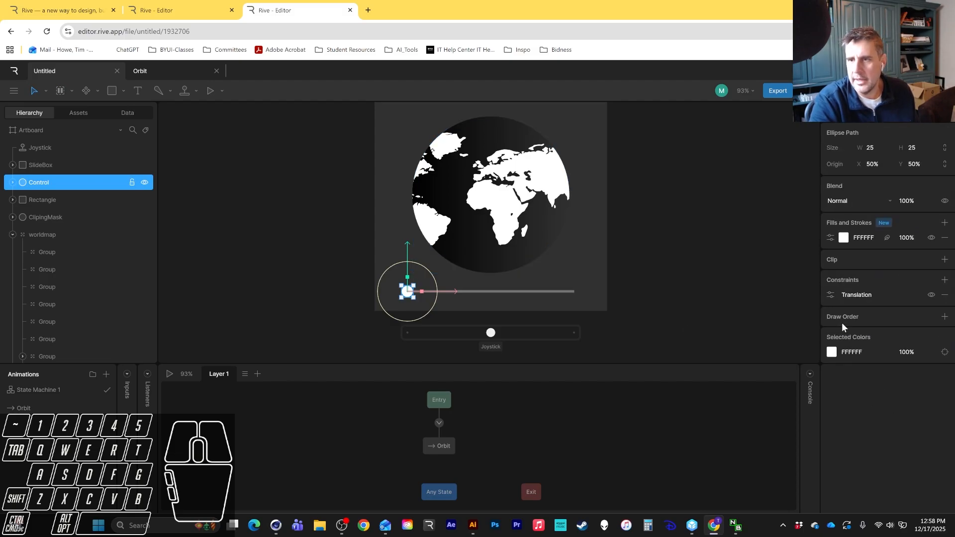
click(830, 294)
click(802, 326)
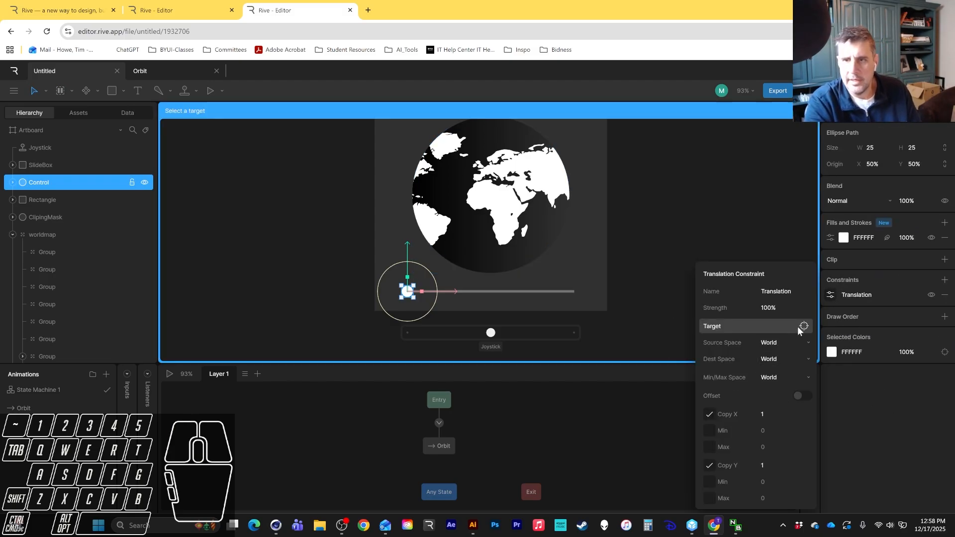
click(44, 165)
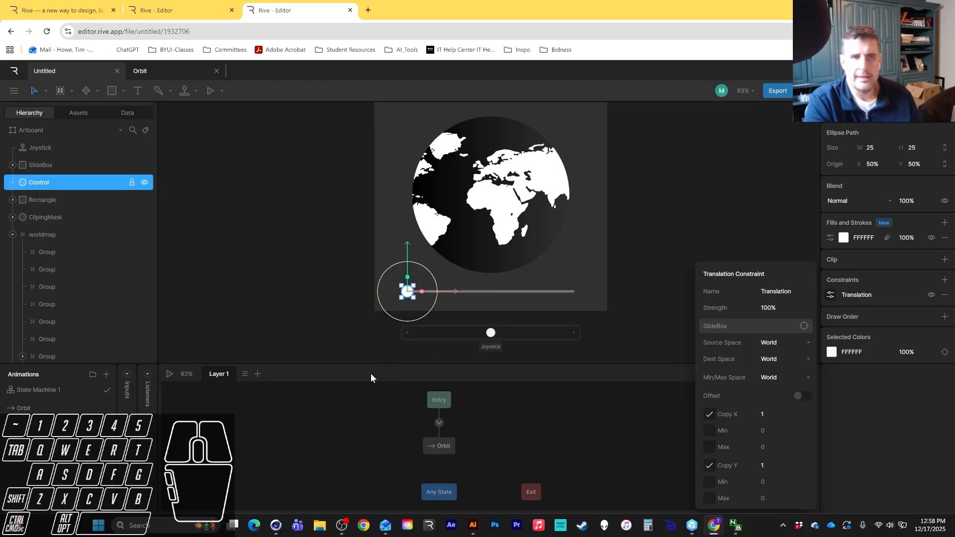
- Try moving SlideBox horizontally along the slider bar to test the knob's constraint, and undo the move
click(97, 164)
drag(441, 296, 353, 245)
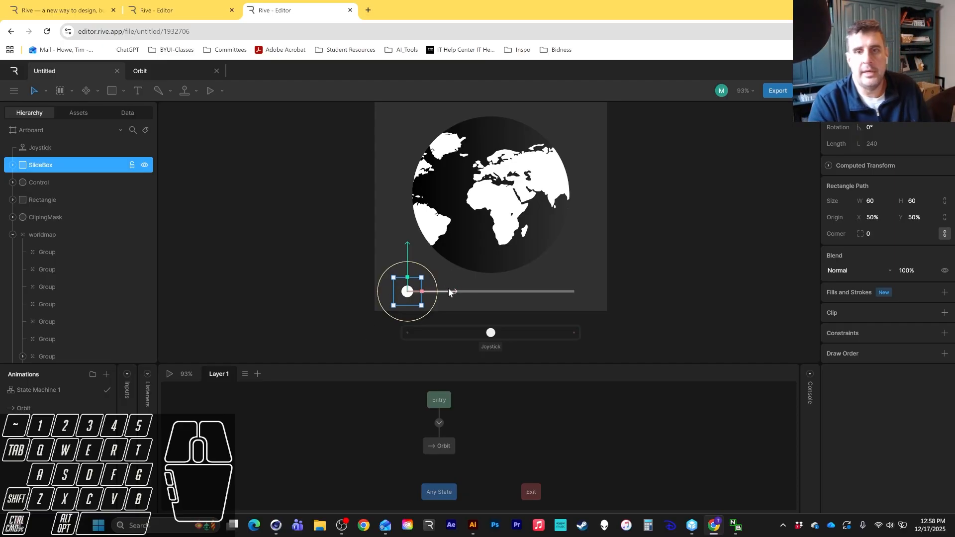
drag(452, 288, 572, 284)
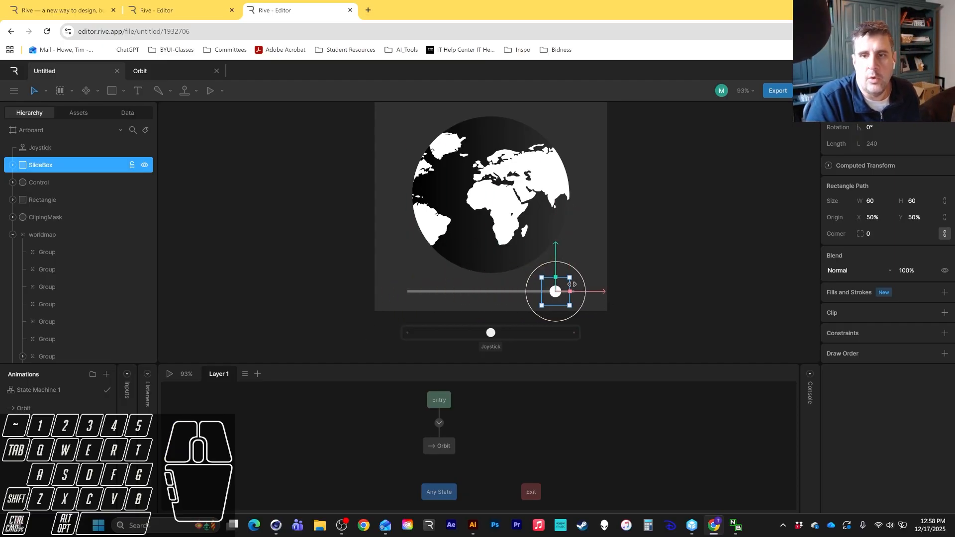
key(ctrl+z)
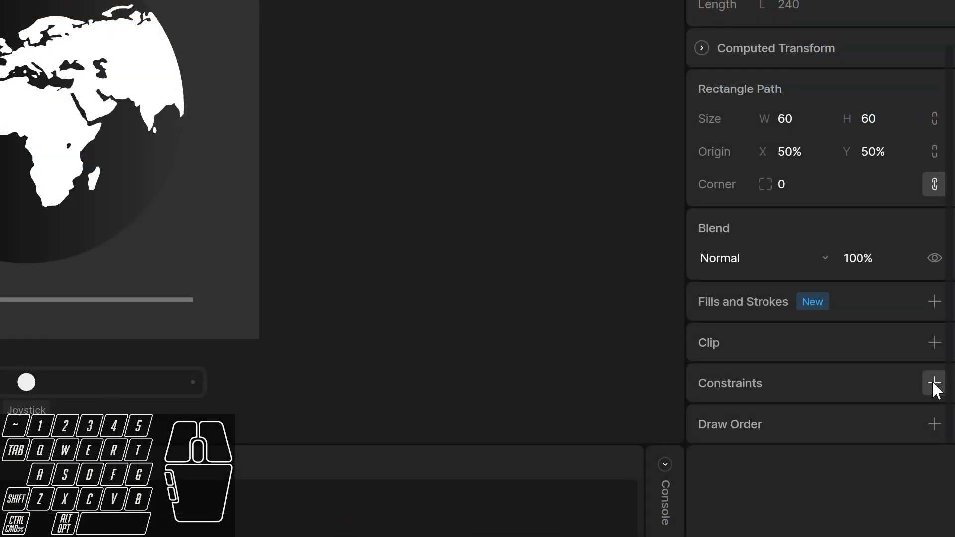
- Add a Translation constraint to SlideBox and open the constraint's settings
click(945, 332)
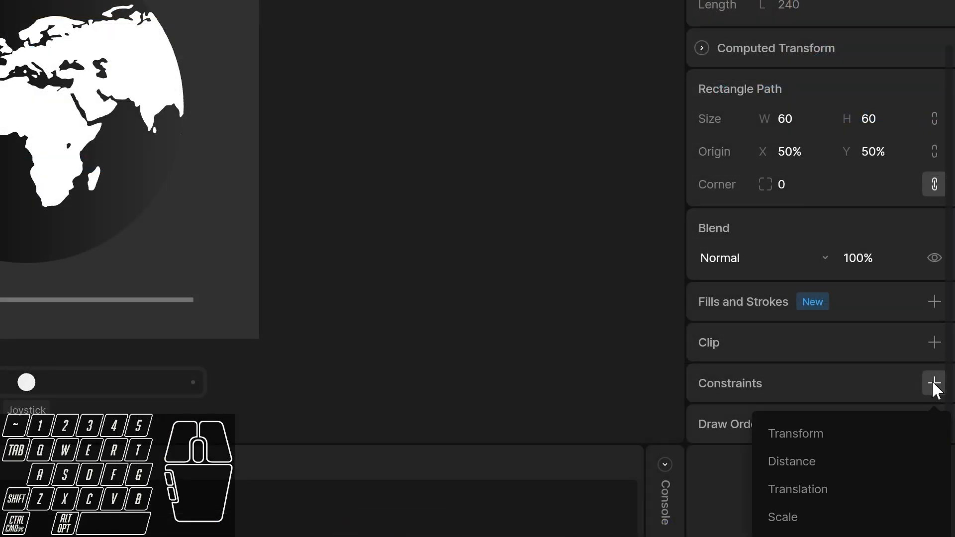
click(806, 490)
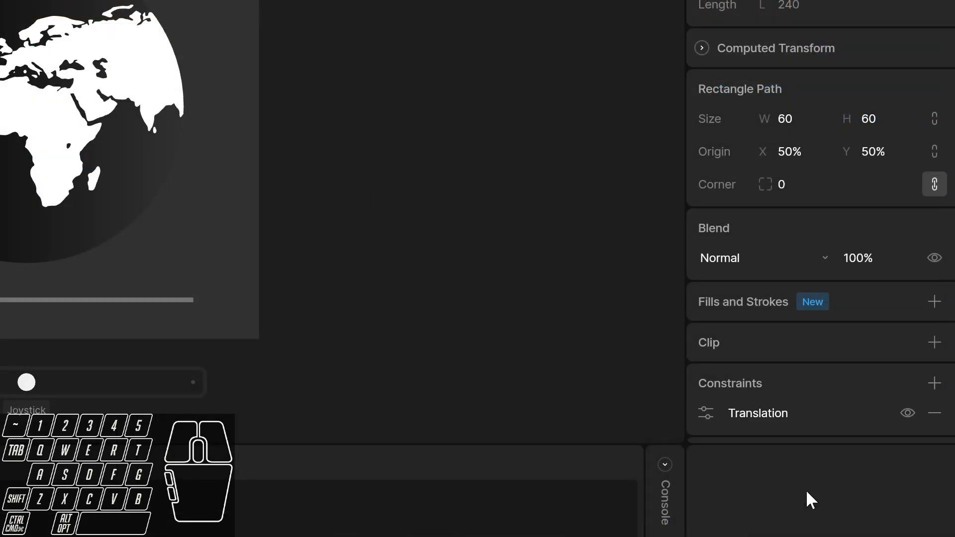
click(706, 412)
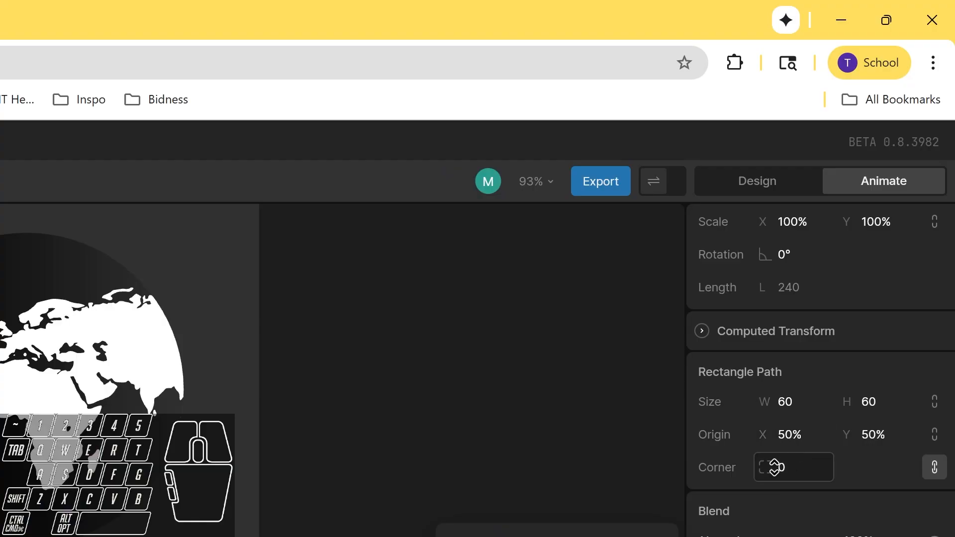
- Set SlideBox's X position to 70, and move it horizontally to the slider bar's far end at about X 427
scroll(791, 299, up, 3)
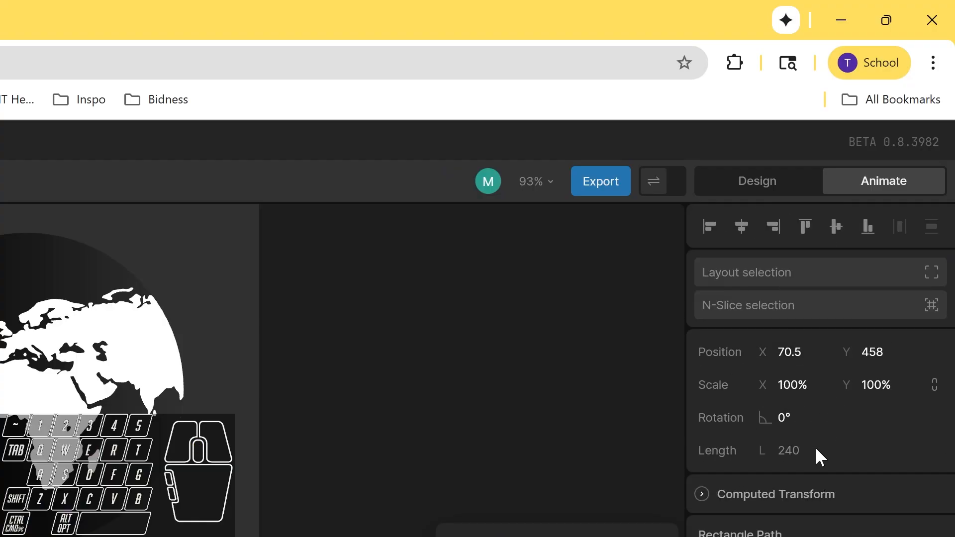
click(798, 351)
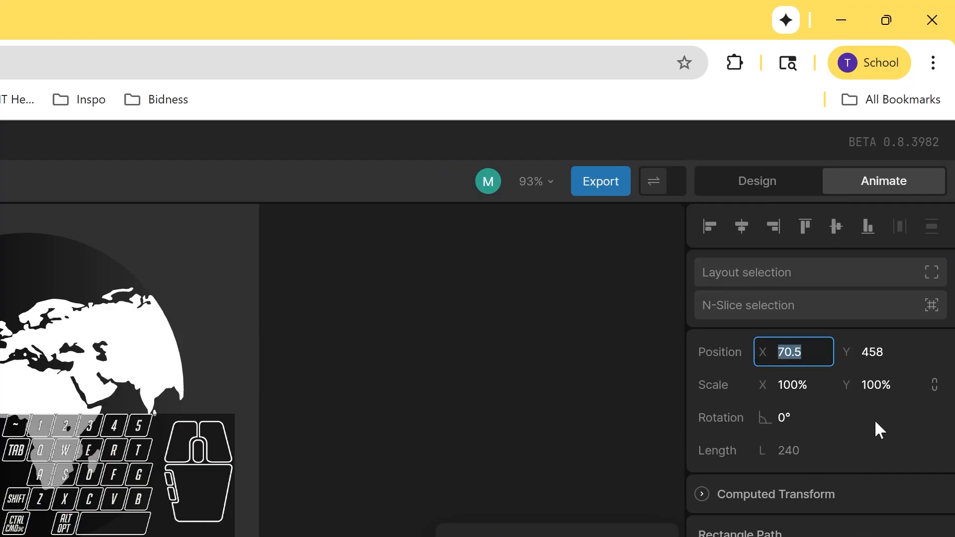
text(70)
key(Return)
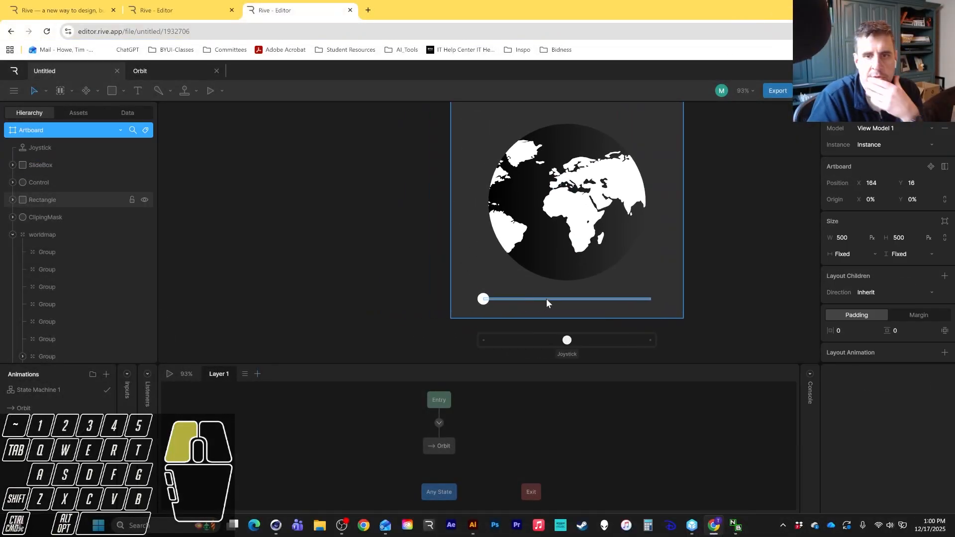
click(468, 298)
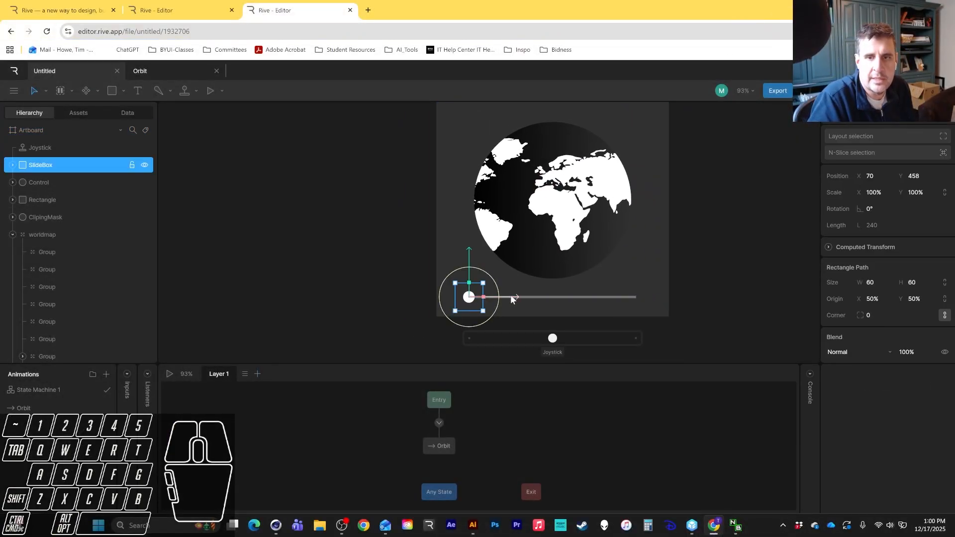
drag(514, 295, 680, 297)
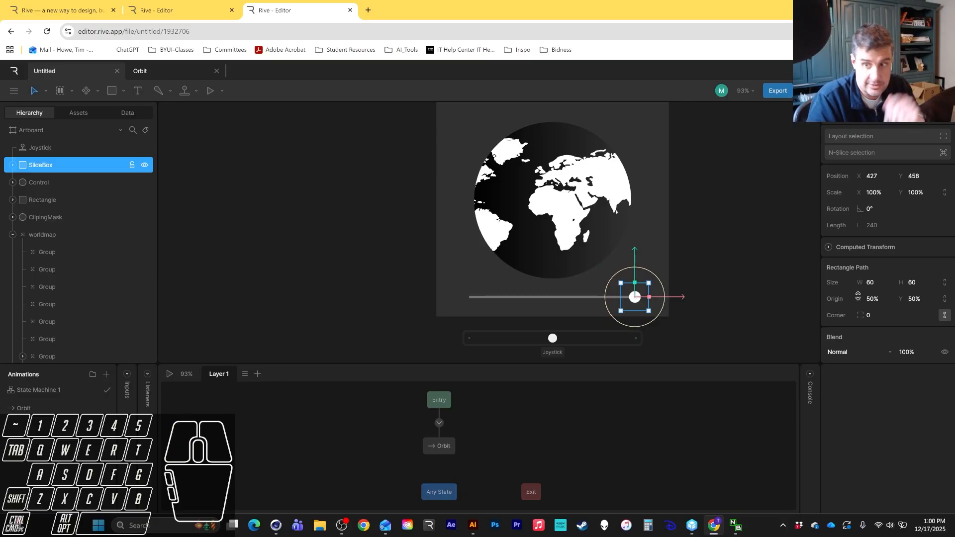
- Limit SlideBox's X translation to a minimum of 70 and a maximum of 427, and test the limits by moving it
scroll(870, 293, down, 2)
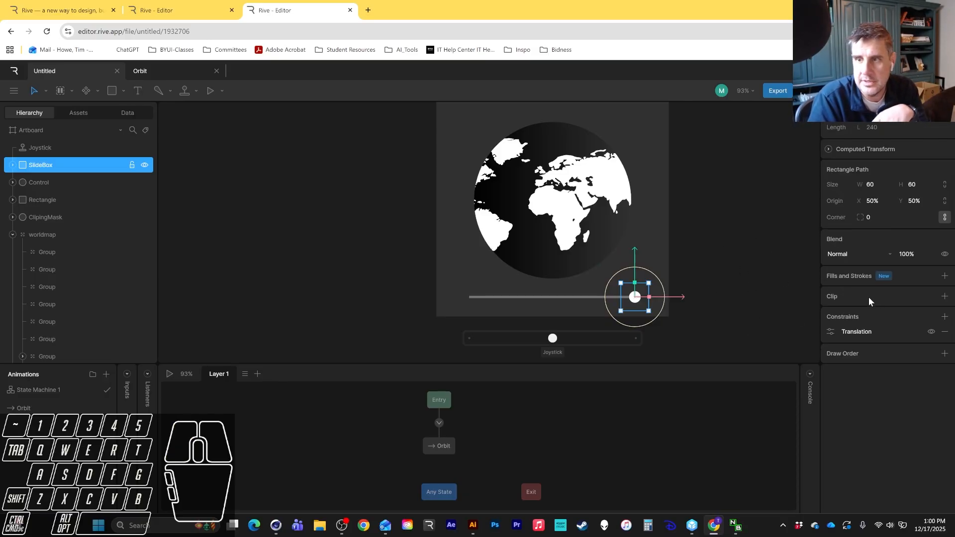
click(831, 332)
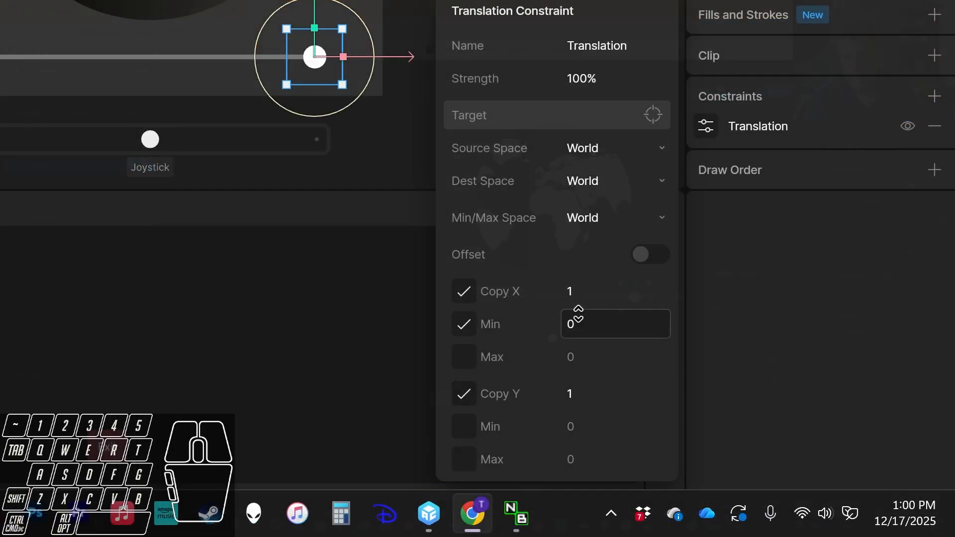
click(767, 426)
text(70)
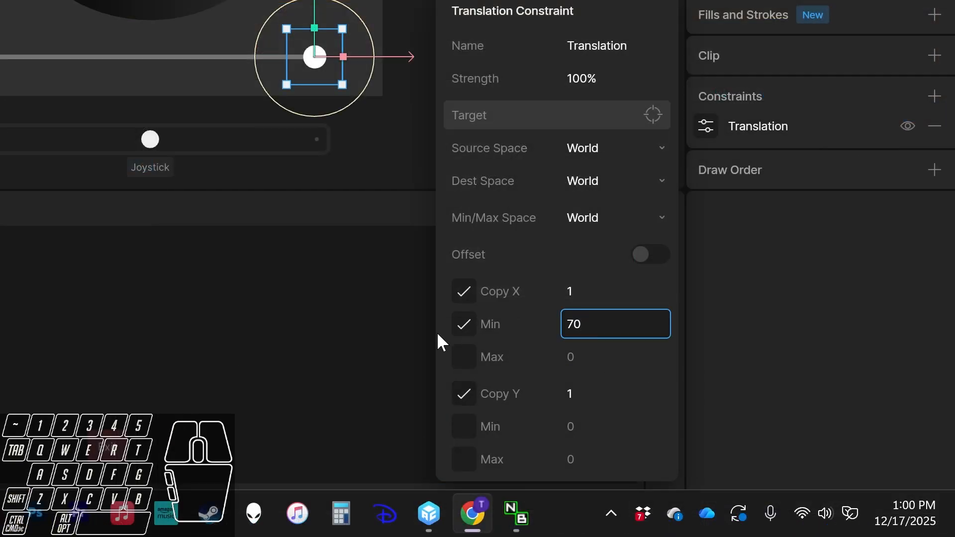
click(462, 356)
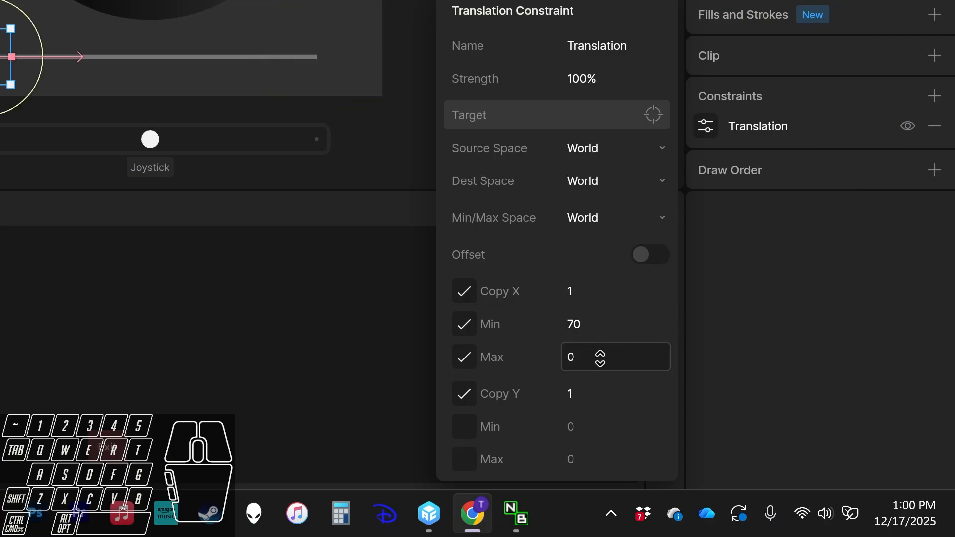
click(593, 367)
text(427)
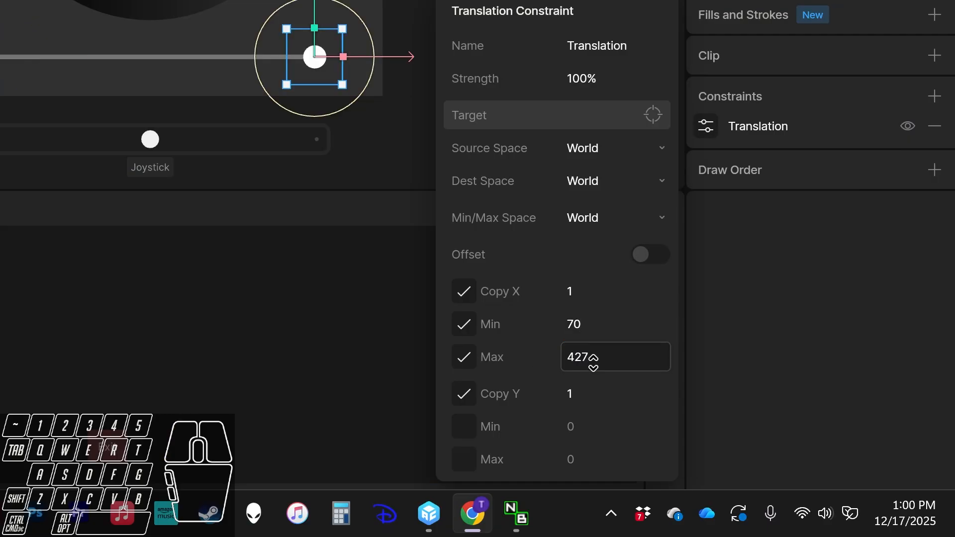
key(Return)
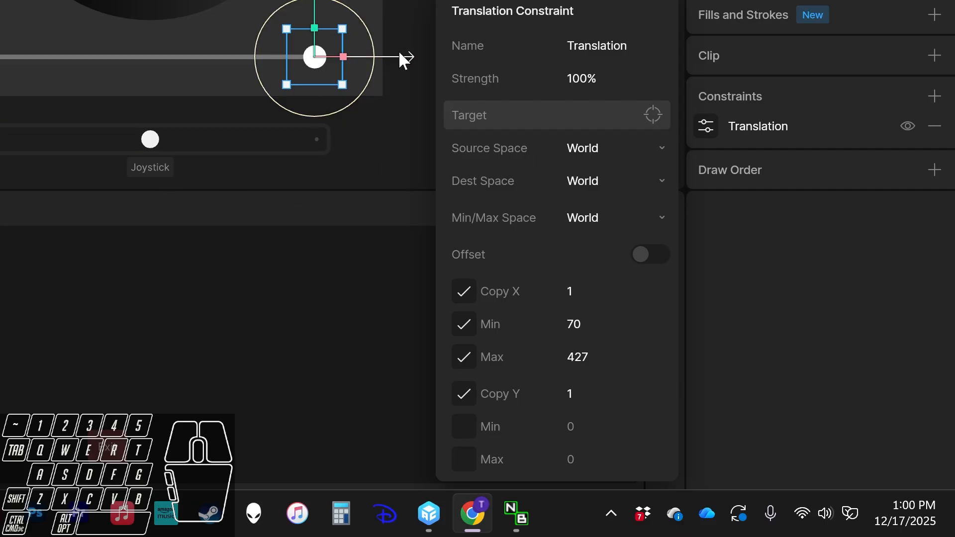
drag(400, 52, 373, 74)
drag(314, 28, 380, 75)
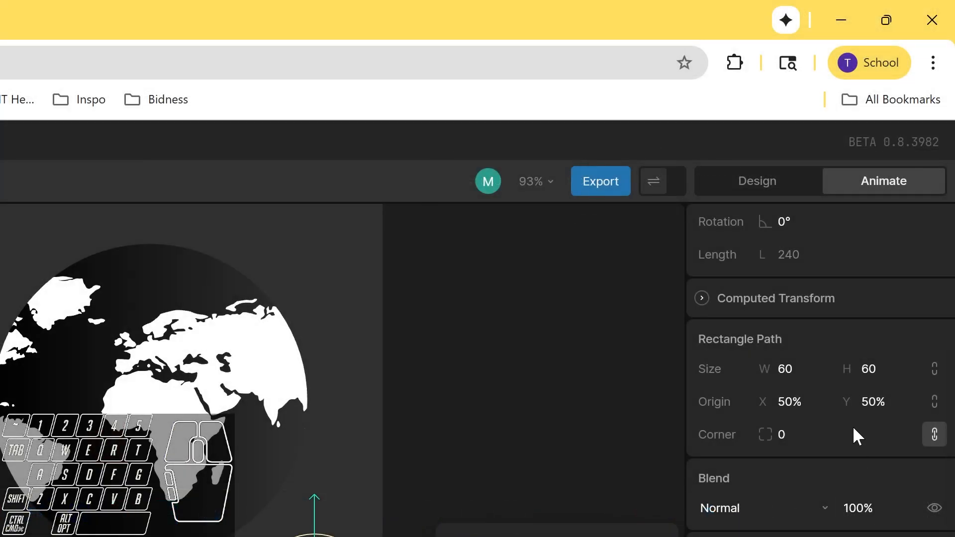
- Lock SlideBox's vertical movement by enabling the Translation constraint's Y minimum and maximum and setting both to 458
scroll(816, 337, up, 4)
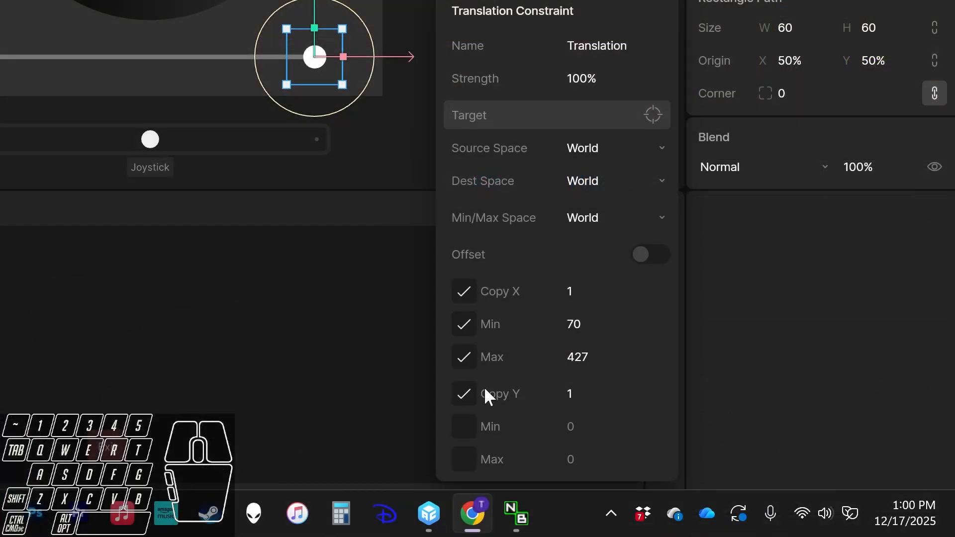
click(572, 426)
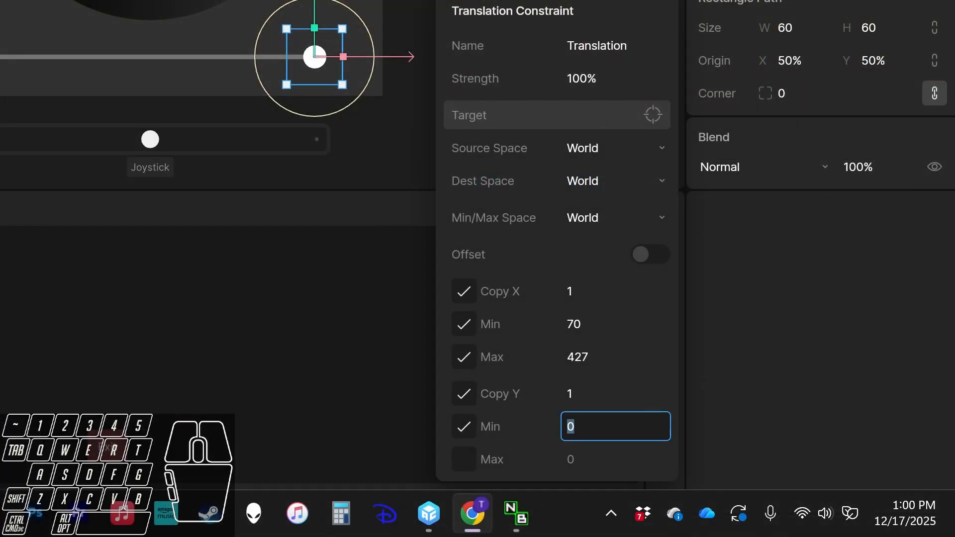
click(462, 464)
click(571, 458)
text(458)
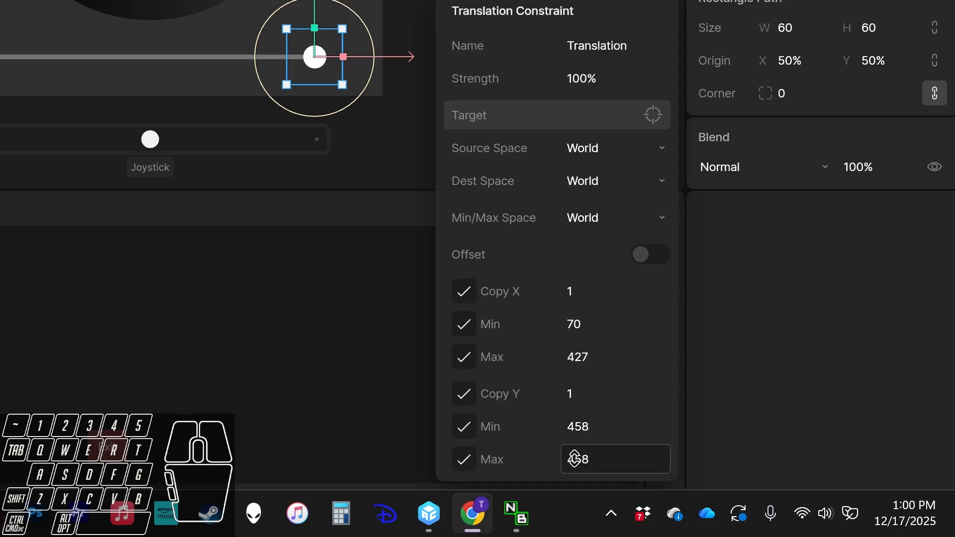
click(740, 129)
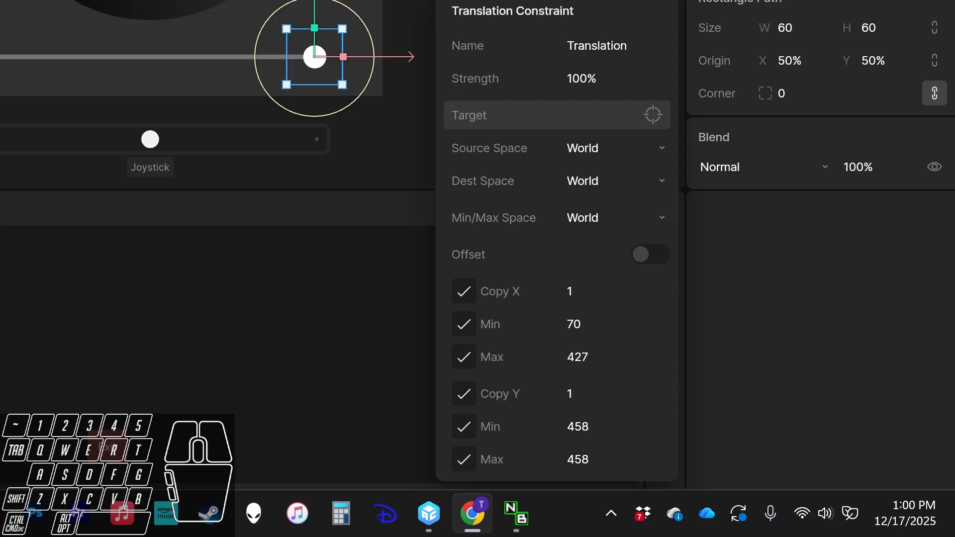
- Test the constraint limits by moving SlideBox vertically and then horizontally past the slider bar's starting end
mouse_move(634, 253)
mouse_down()
mouse_move(643, 238)
mouse_move(642, 252)
mouse_up()
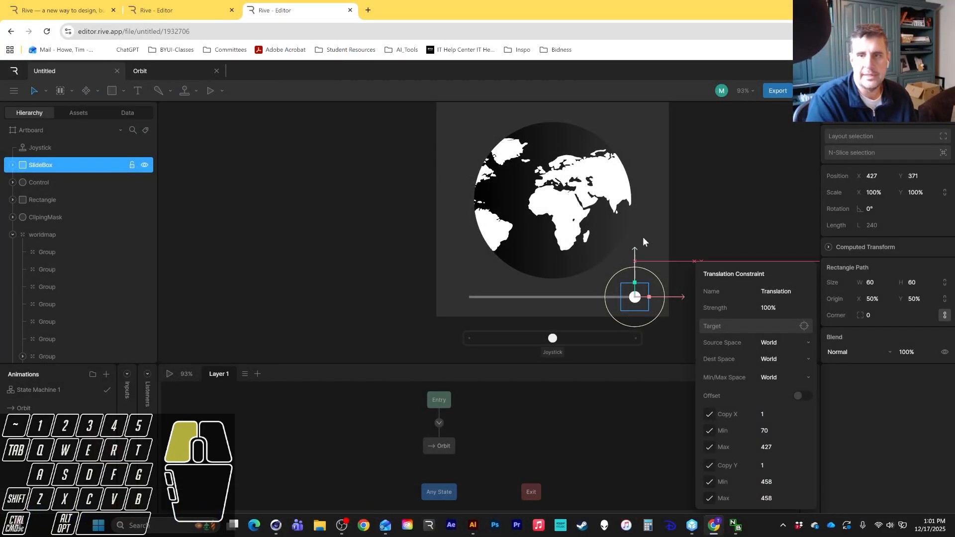
drag(675, 299, 382, 255)
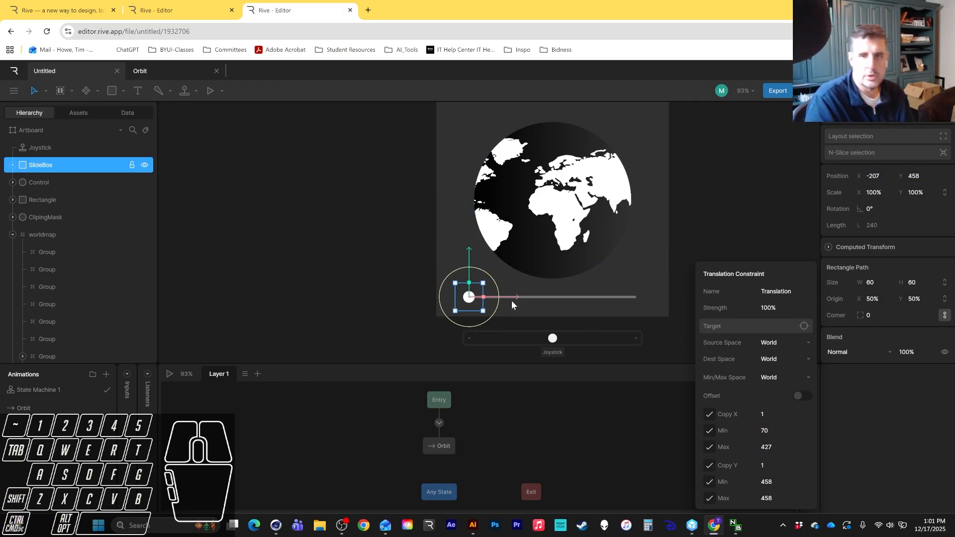
click(467, 297)
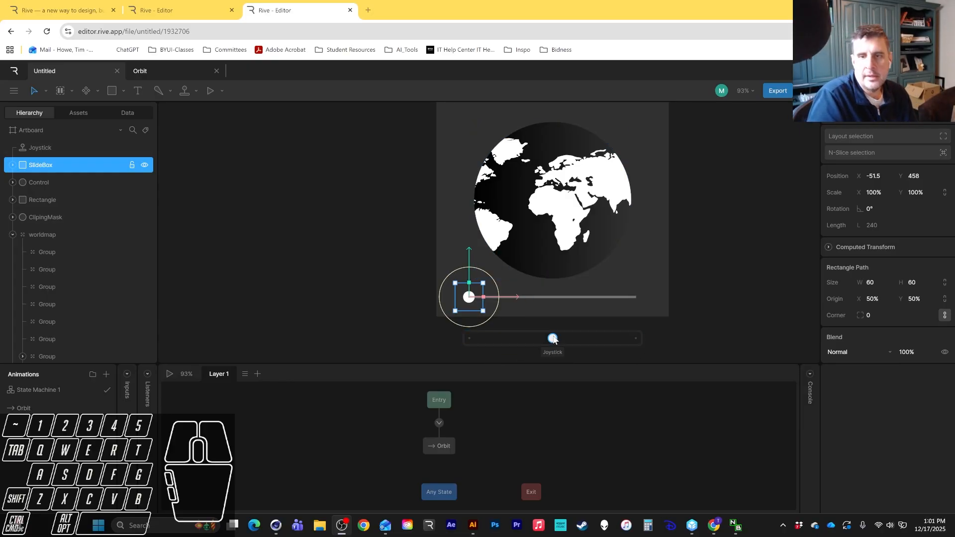
- Set SlideBox as the Joystick's Handle Source
click(557, 341)
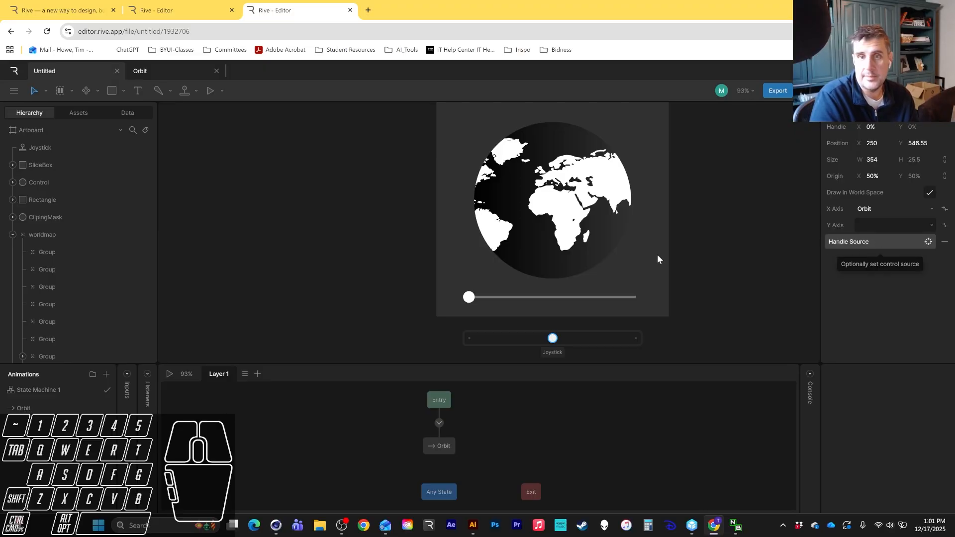
click(927, 243)
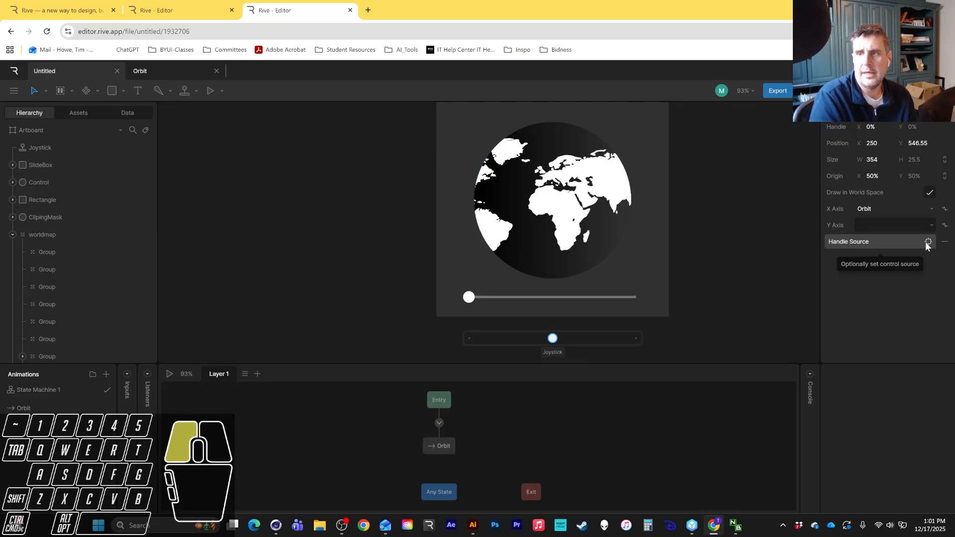
click(46, 163)
- Move SlideBox horizontally to about X 45.5 and briefly play the artboard to check the globe's rotation
click(479, 307)
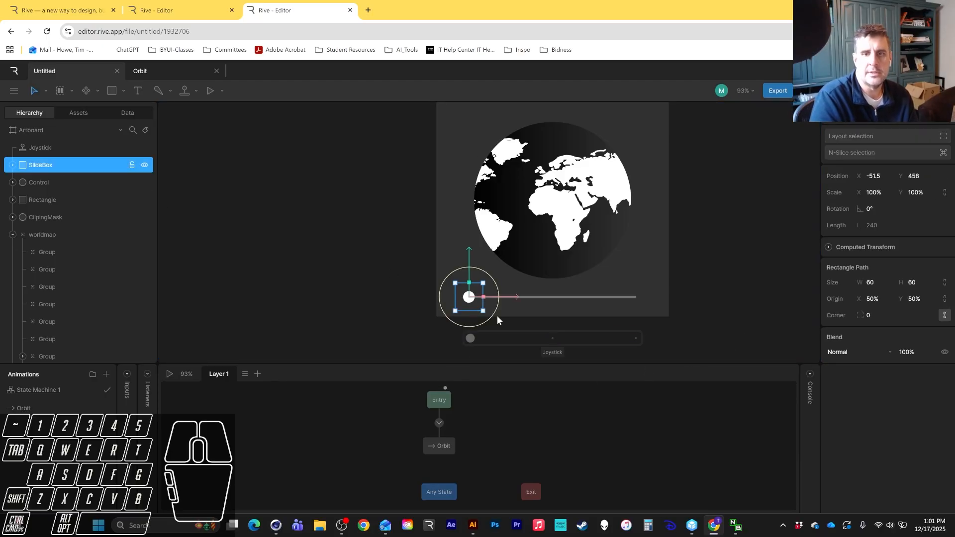
drag(512, 297, 493, 304)
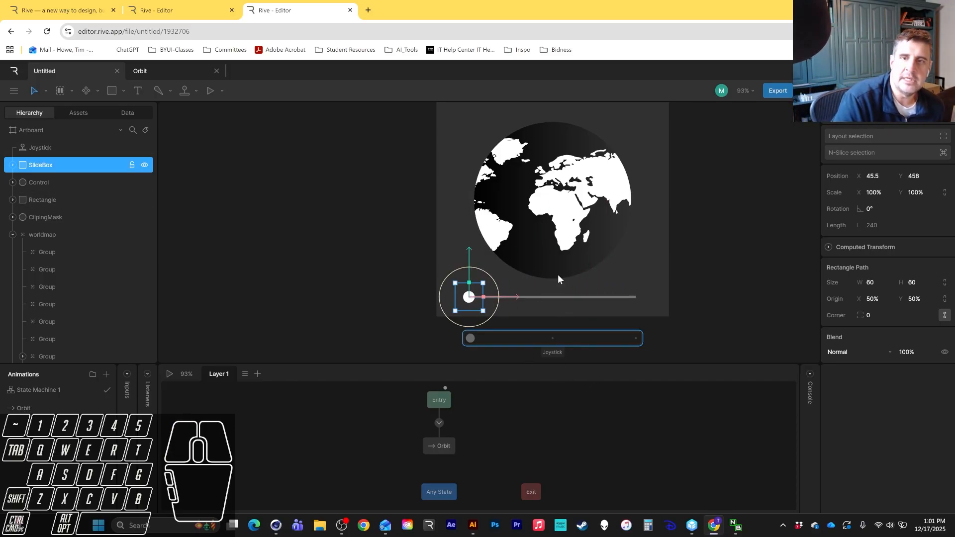
click(210, 91)
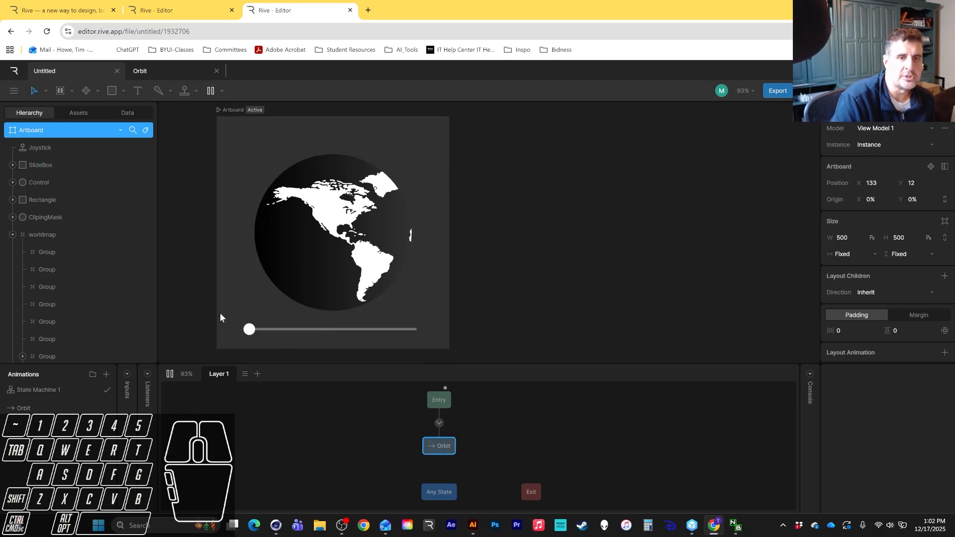
click(213, 91)
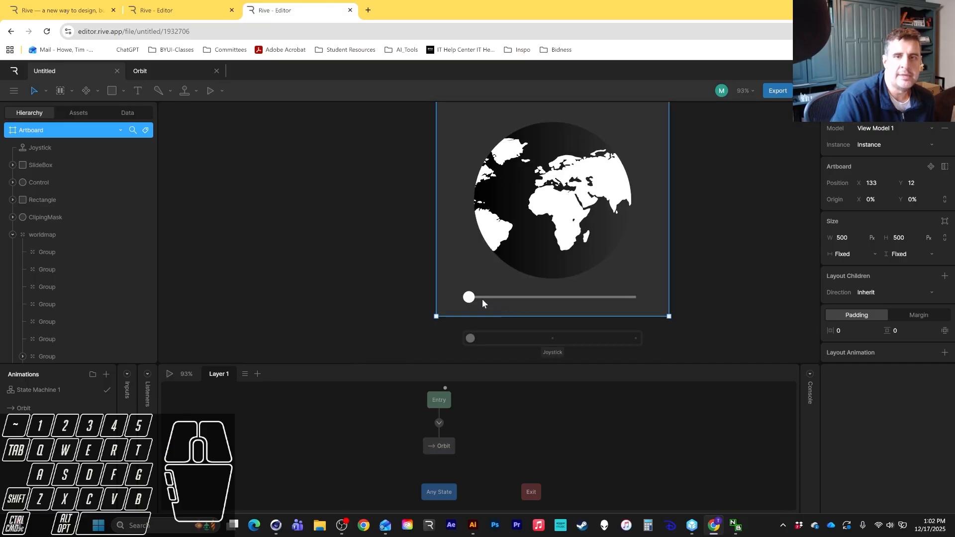
- Move SlideBox to the middle of the slider bar at X 250 and preview the globe's rotation there
click(480, 298)
drag(515, 297, 585, 291)
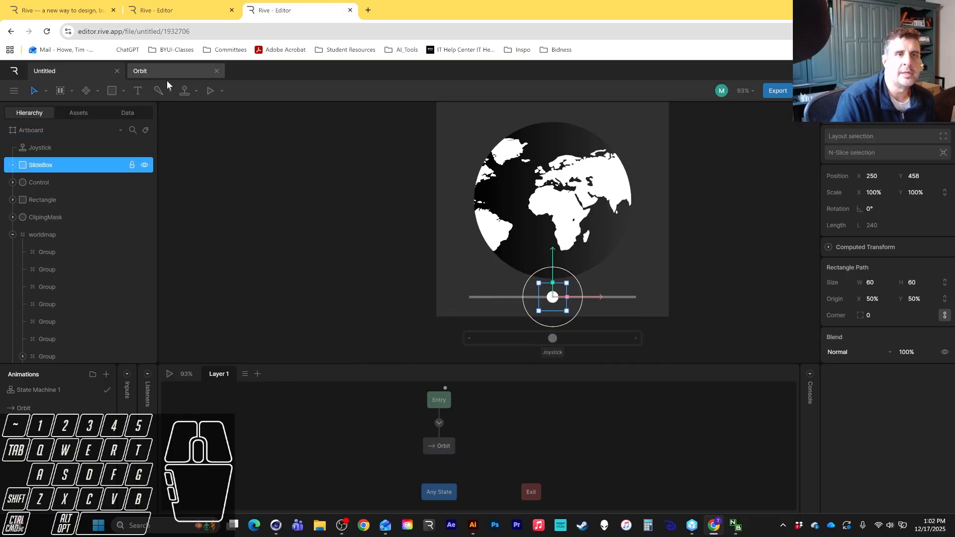
click(209, 91)
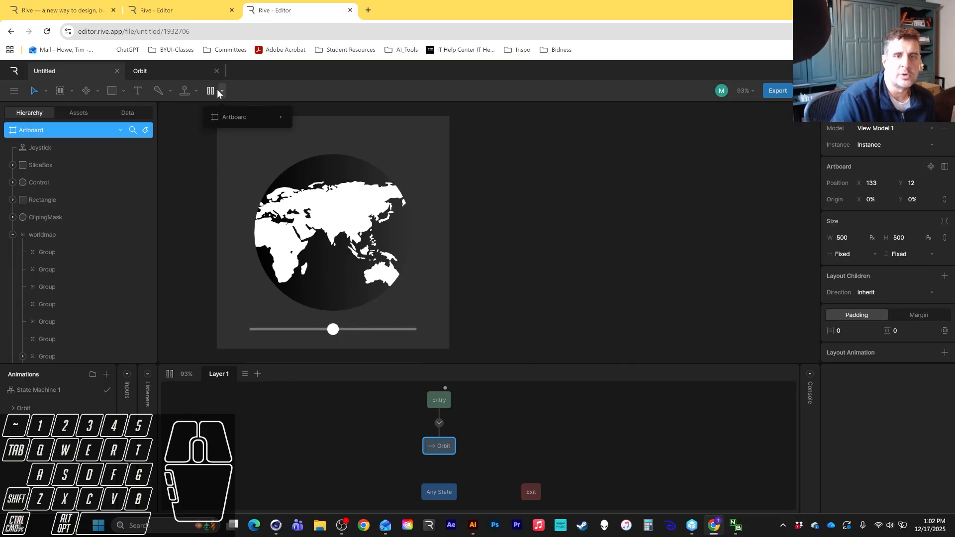
click(211, 90)
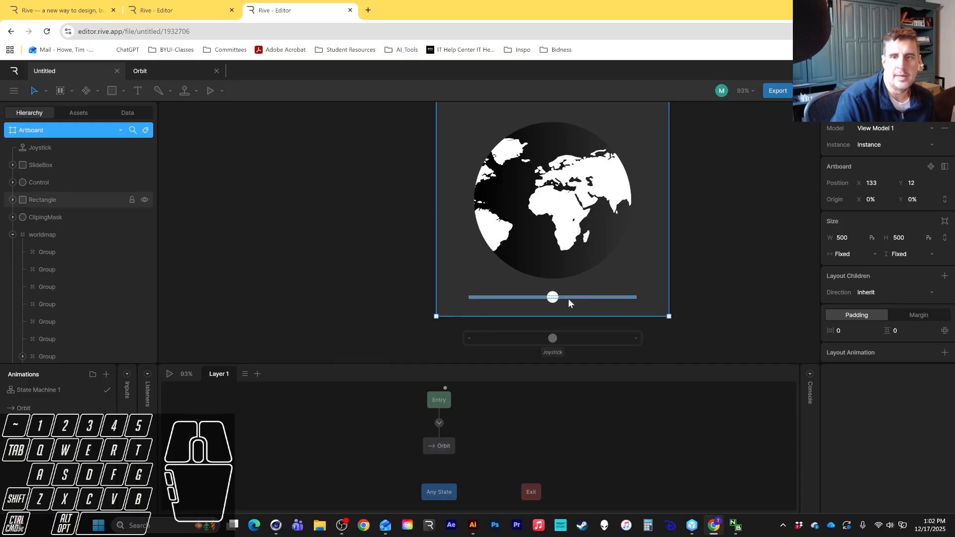
- Move SlideBox along the slider bar to about X 329.5 and preview the globe's rotation there
click(559, 300)
drag(597, 297, 635, 296)
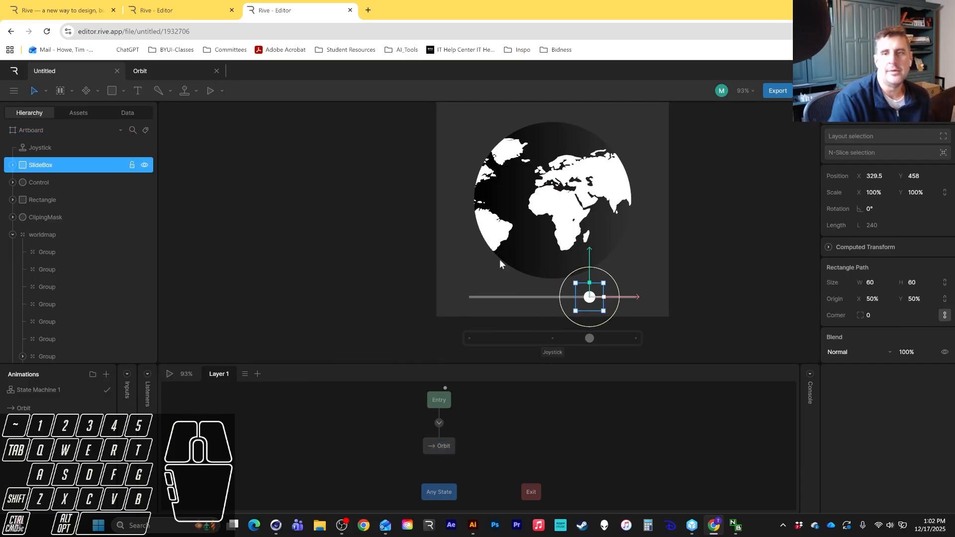
click(210, 92)
click(210, 92)
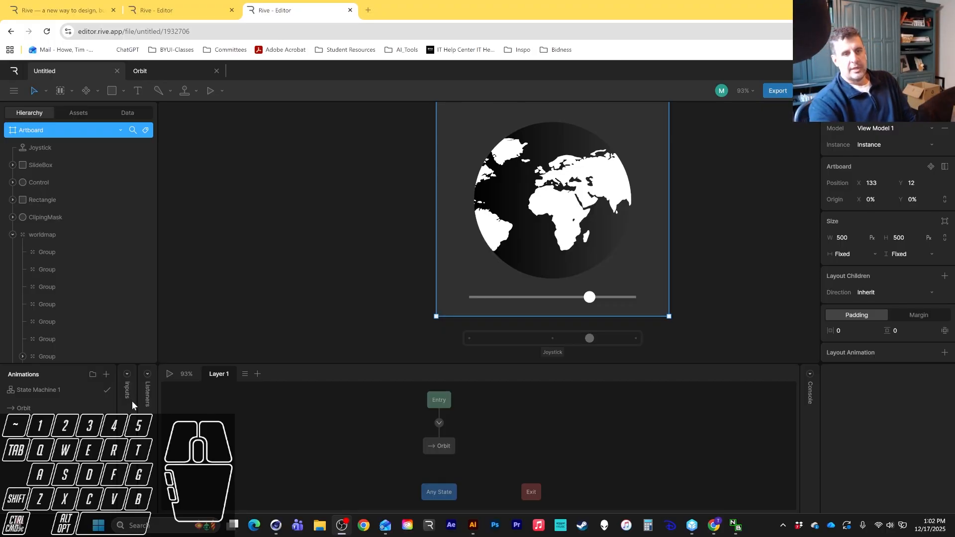
- Show the state machine's inputs and listeners, dismiss the data-binding tip, and add a Boolean input named IsDragged
click(130, 398)
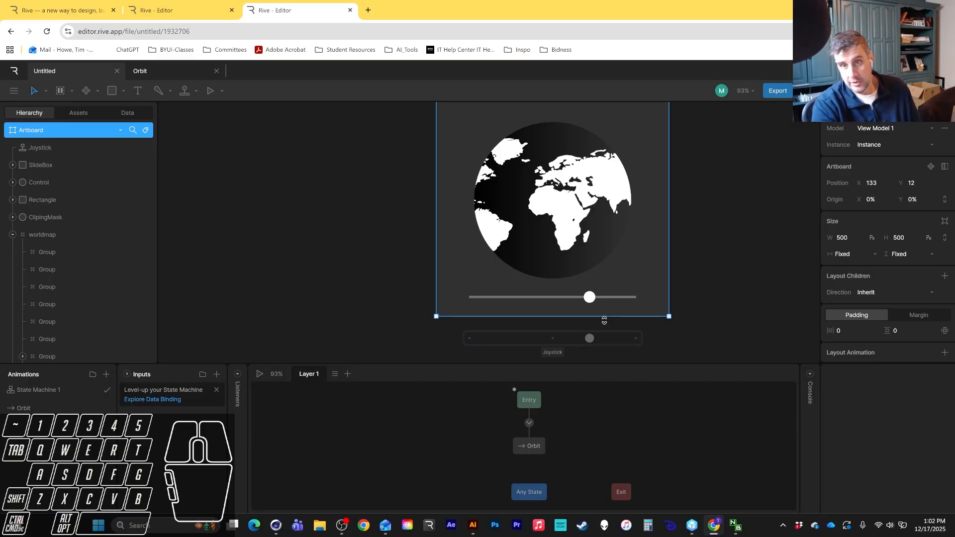
click(237, 404)
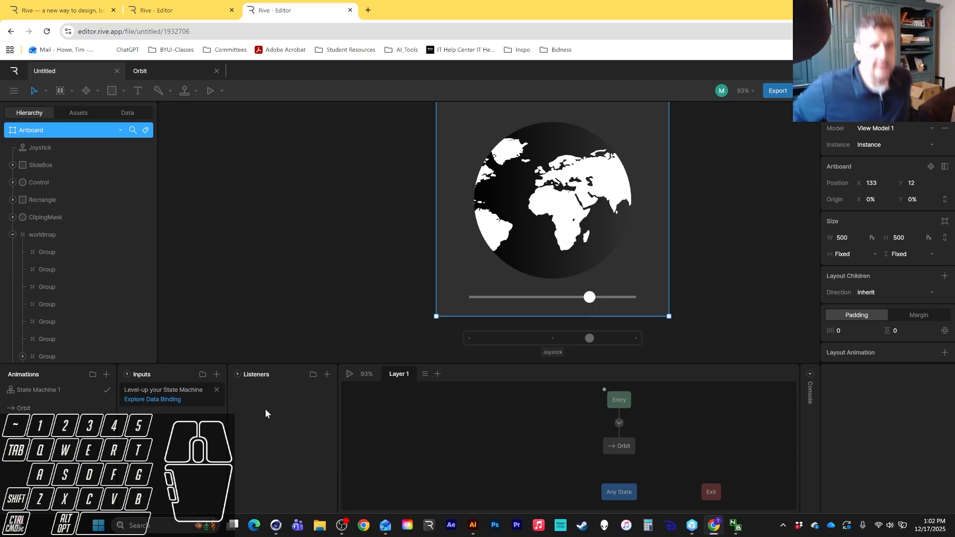
click(217, 390)
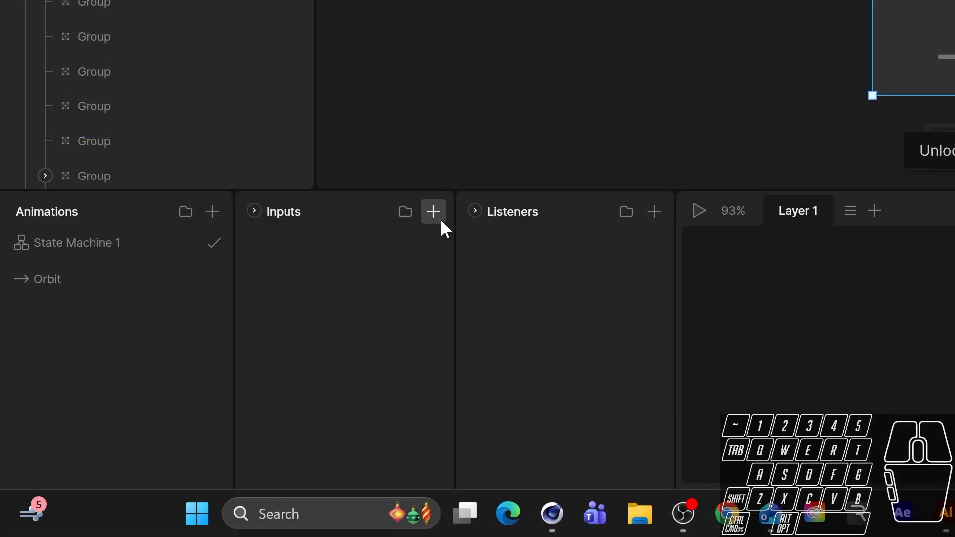
click(433, 212)
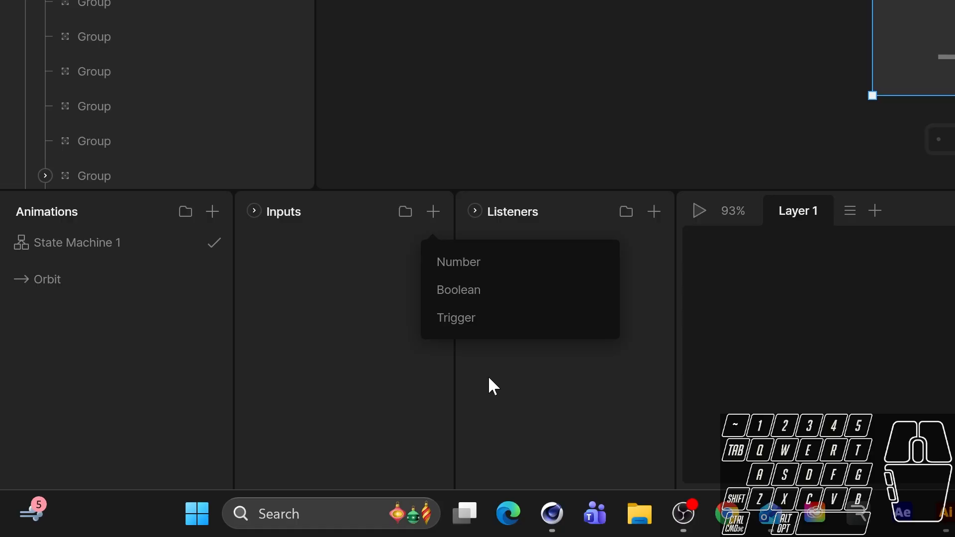
click(460, 291)
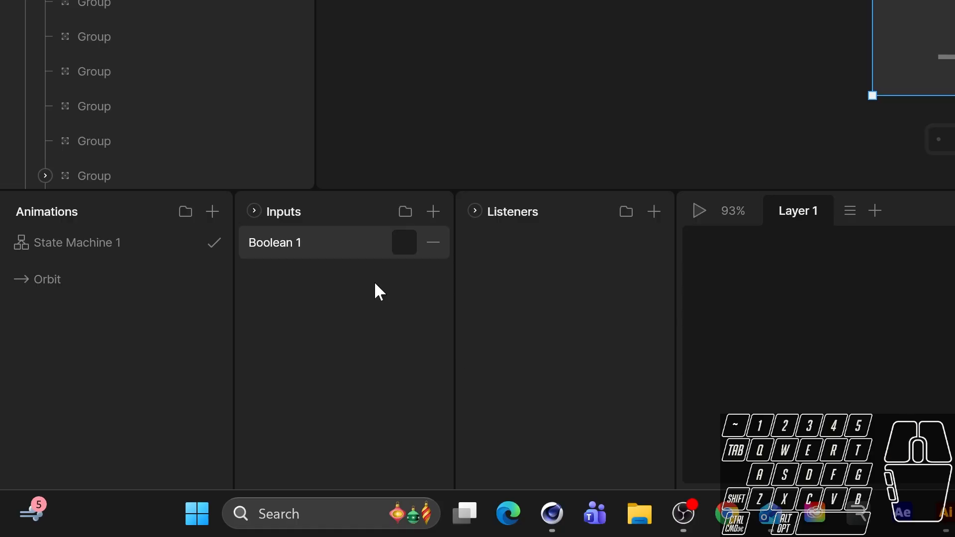
double_click(280, 241)
text(IsDragged)
- Add a listener on the artboard and name it Up
click(654, 212)
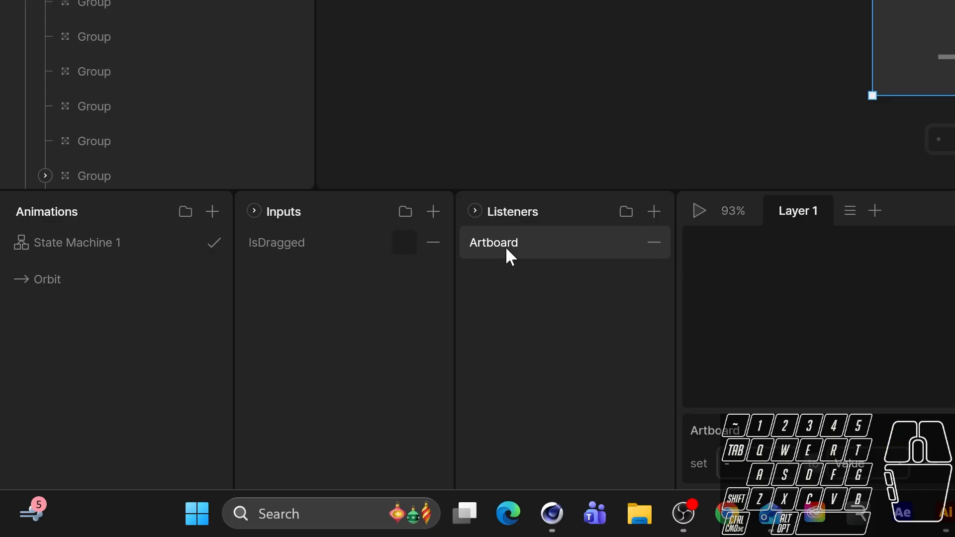
text(Up)
key(Return)
- Add a second listener on the artboard and name it Down
click(654, 212)
double_click(494, 244)
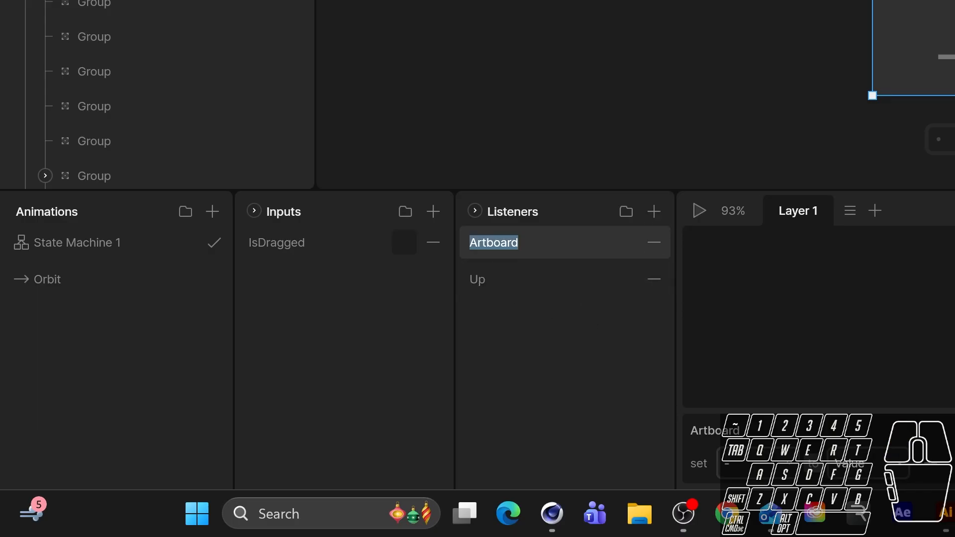
text(Dowm)
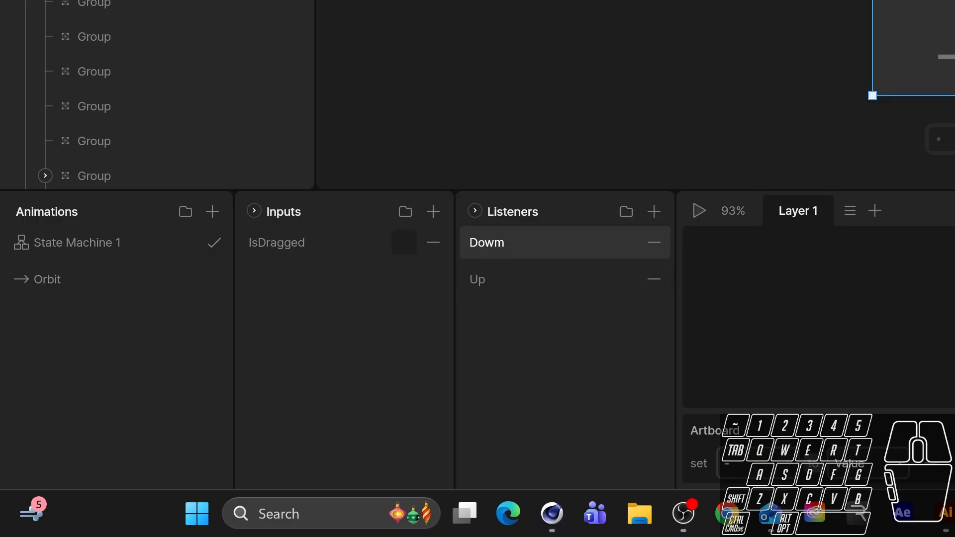
double_click(498, 243)
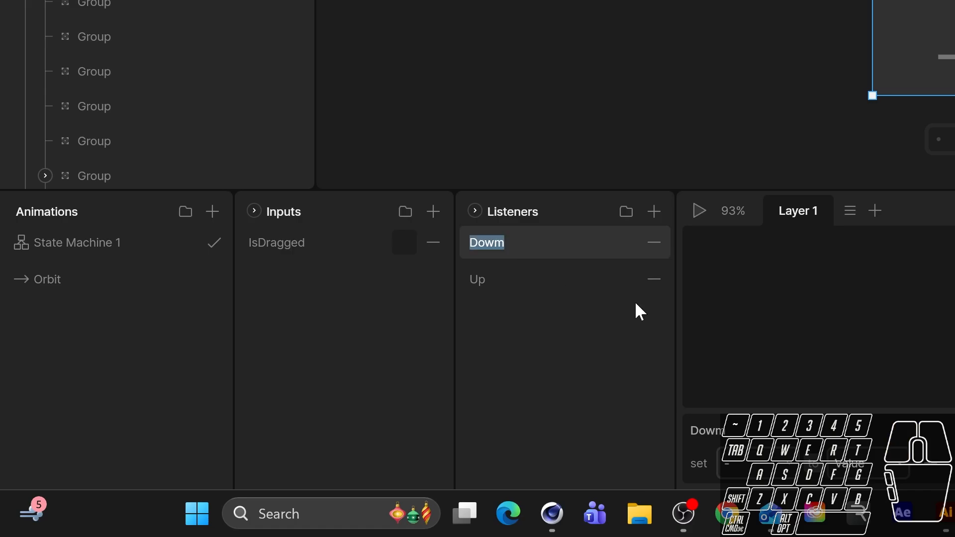
key(Right)
key(BackSpace)
text(n)
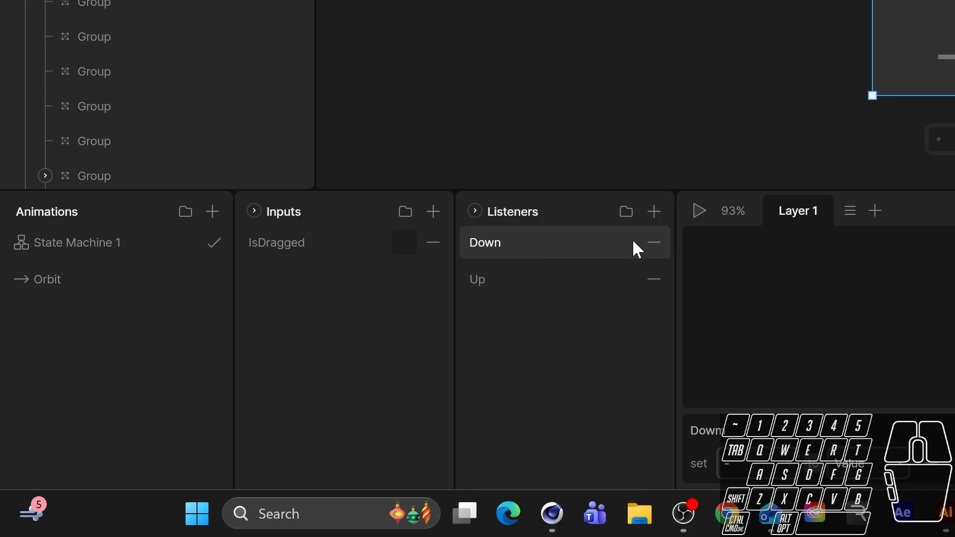
- Move the Down listener below Up and add a third artboard listener named Dragging
drag(503, 249, 515, 319)
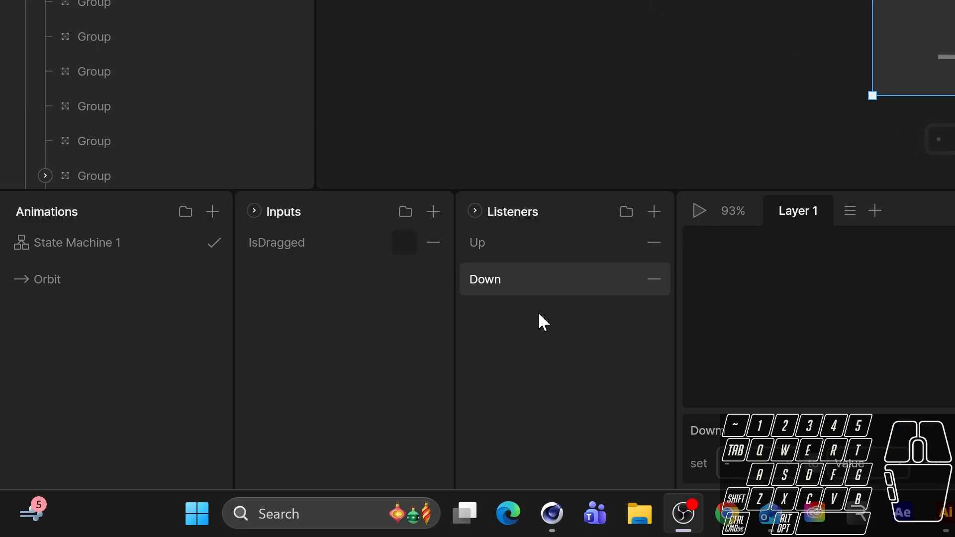
click(652, 213)
double_click(490, 243)
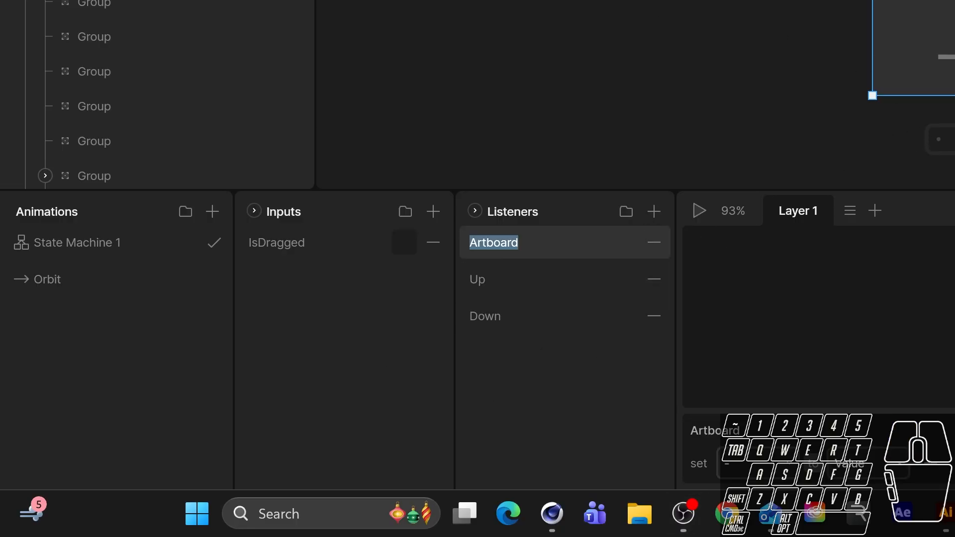
text(Dragging)
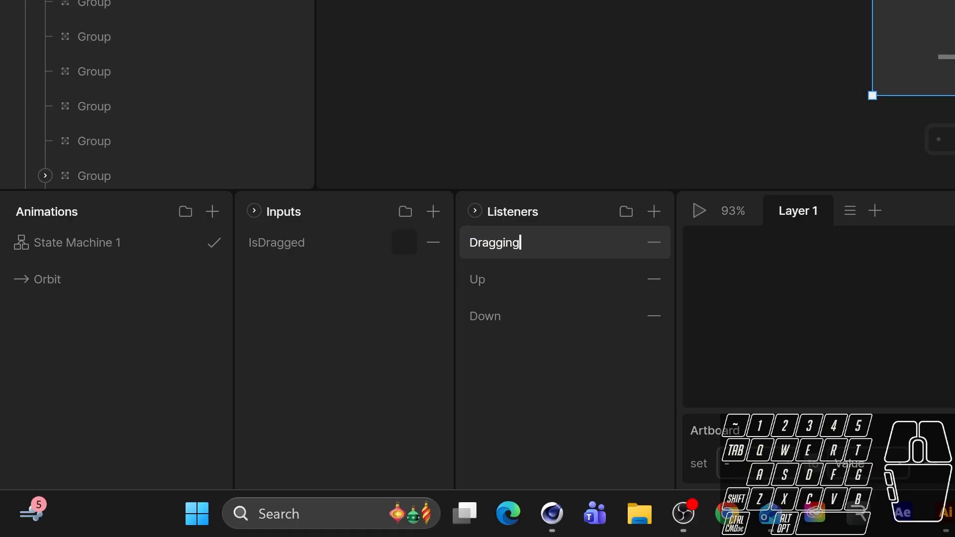
- Remove the default set-to-value action from the Up listener
click(587, 289)
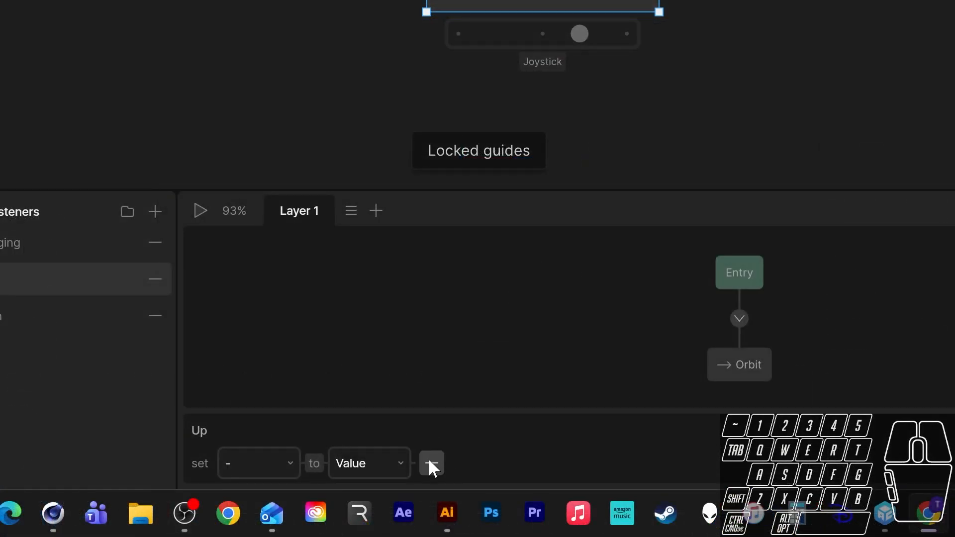
click(430, 460)
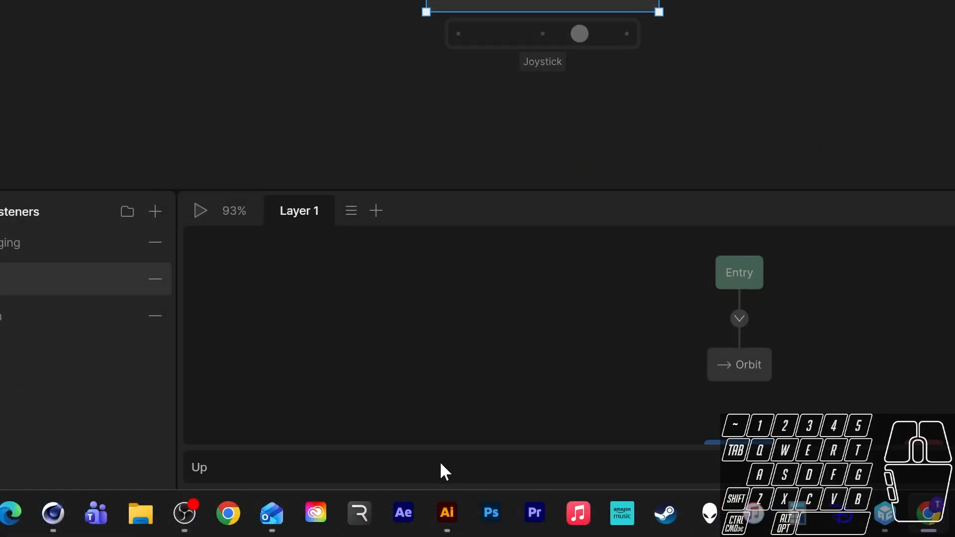
click(620, 466)
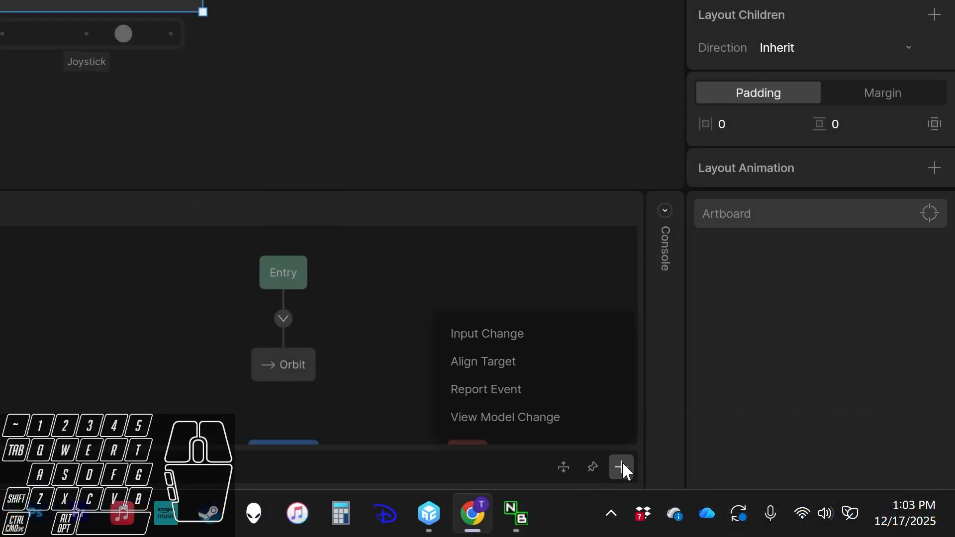
click(510, 333)
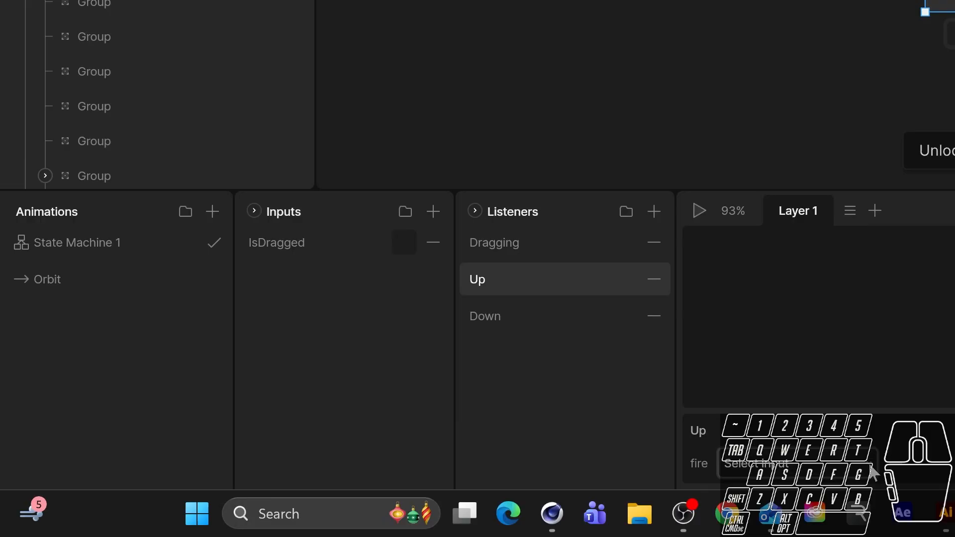
click(871, 469)
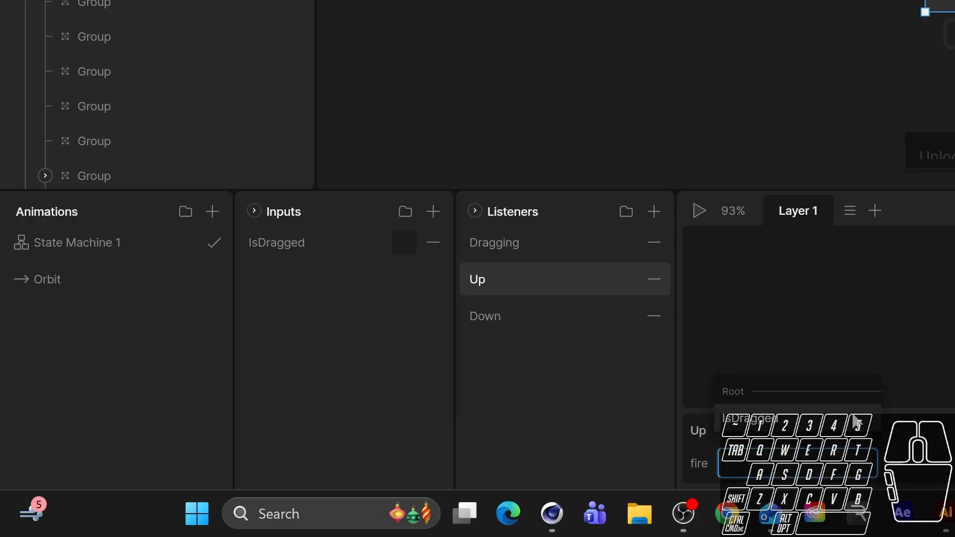
click(796, 419)
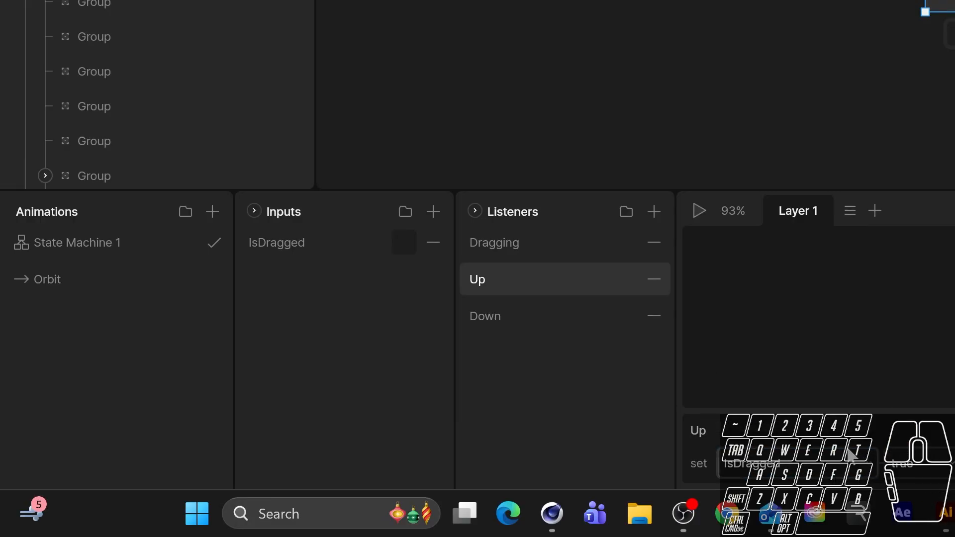
click(924, 471)
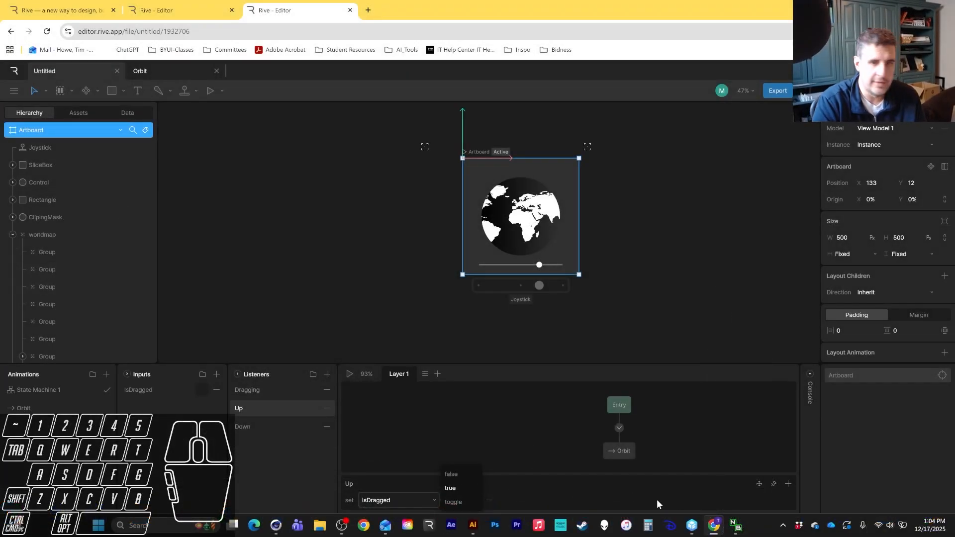
click(507, 502)
click(490, 500)
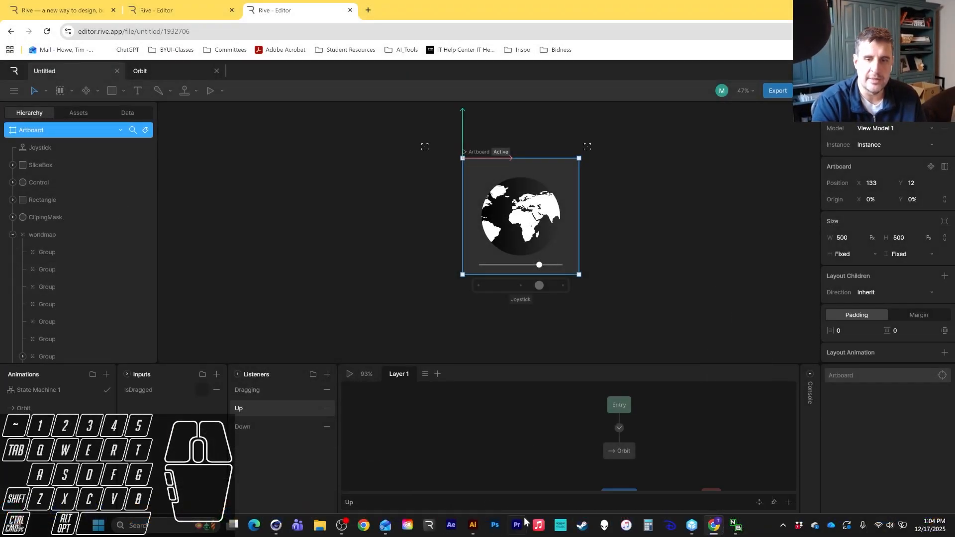
- Give the Up listener an Input Change action that sets IsDragged to false
click(788, 503)
click(724, 436)
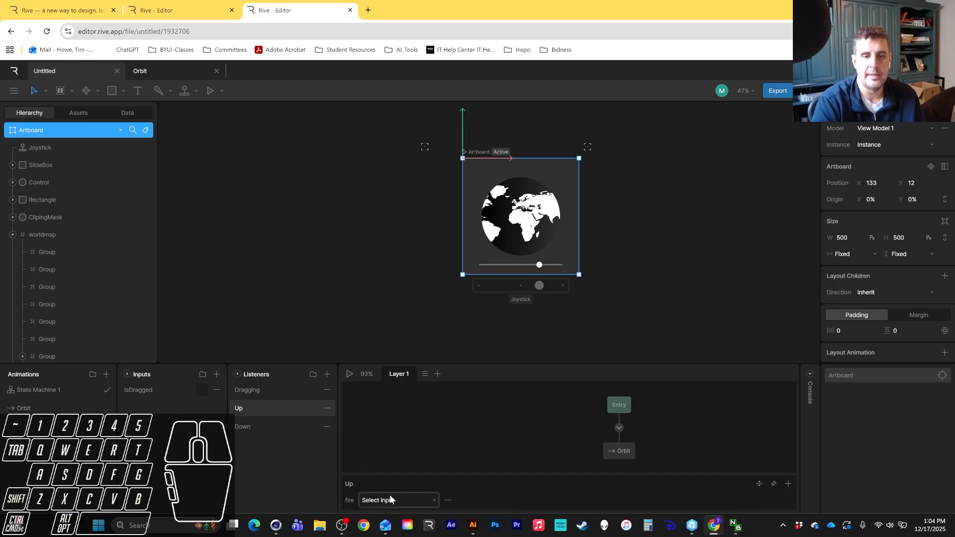
click(435, 501)
click(385, 478)
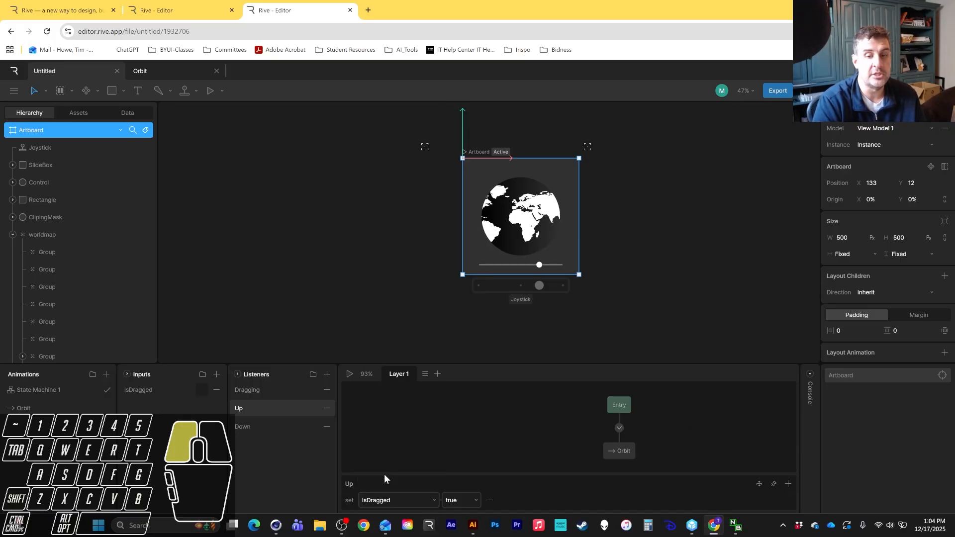
click(465, 506)
click(460, 476)
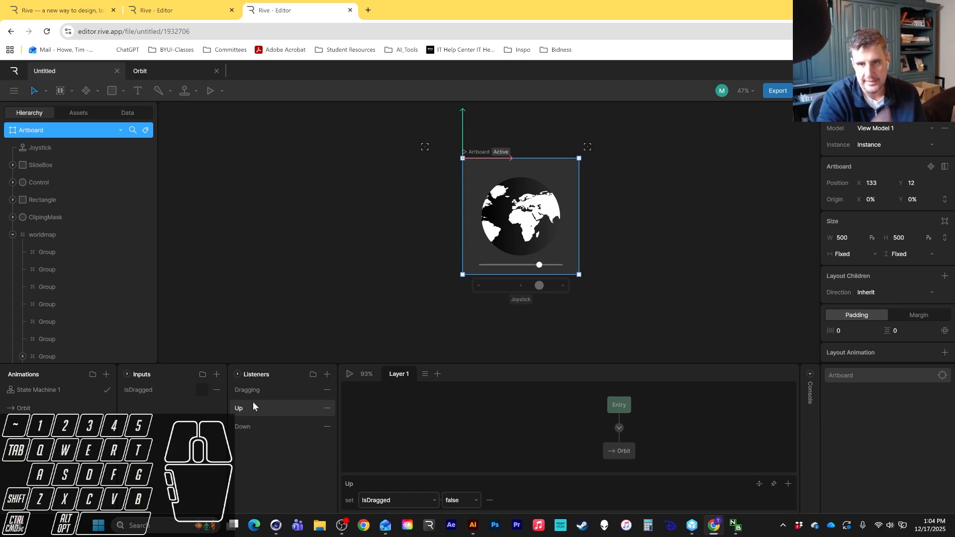
- Replace the Down listener's default action with an Input Change action that sets IsDragged to true
click(255, 428)
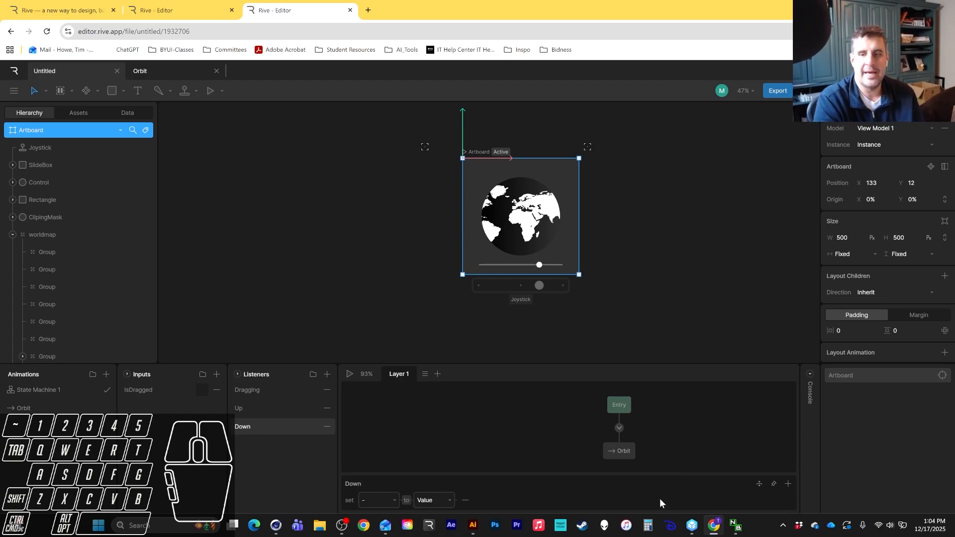
click(465, 501)
click(787, 502)
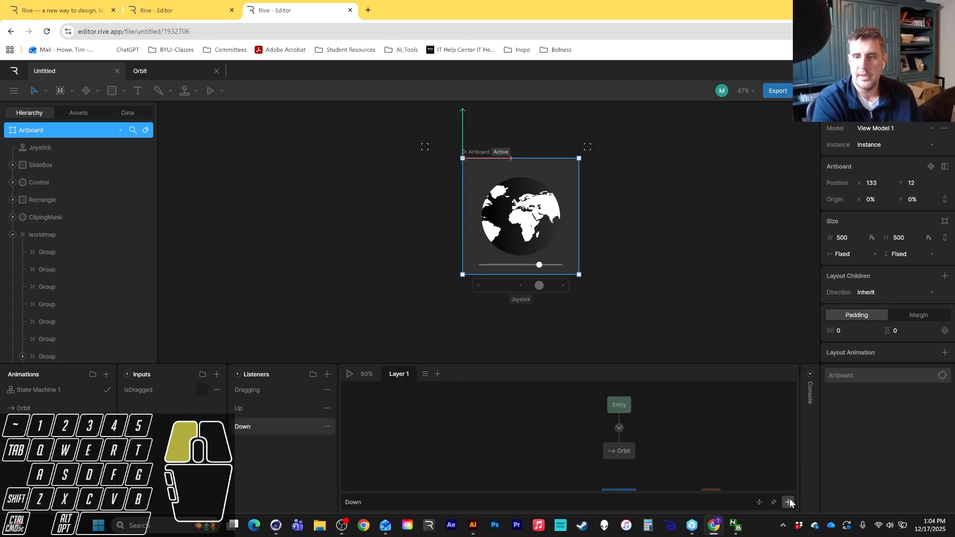
click(727, 469)
click(416, 501)
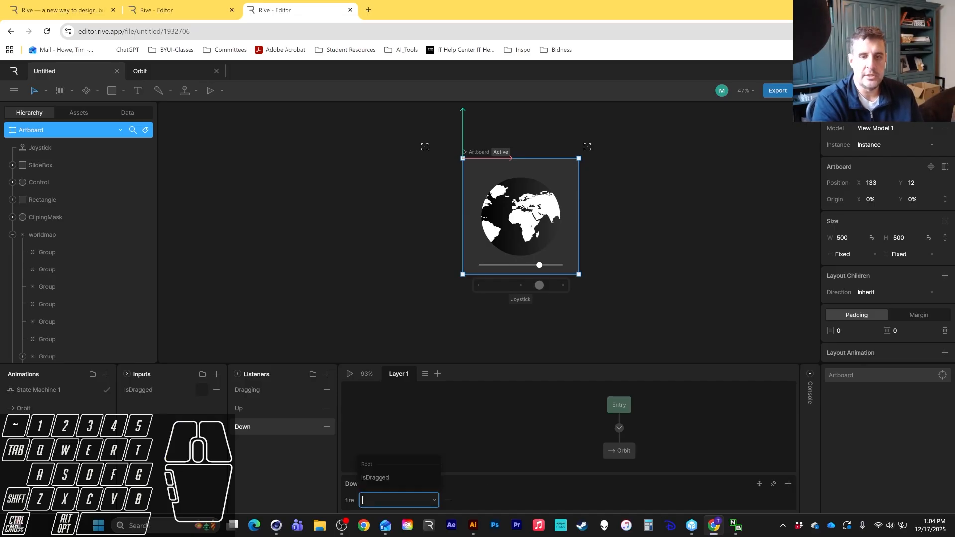
click(396, 478)
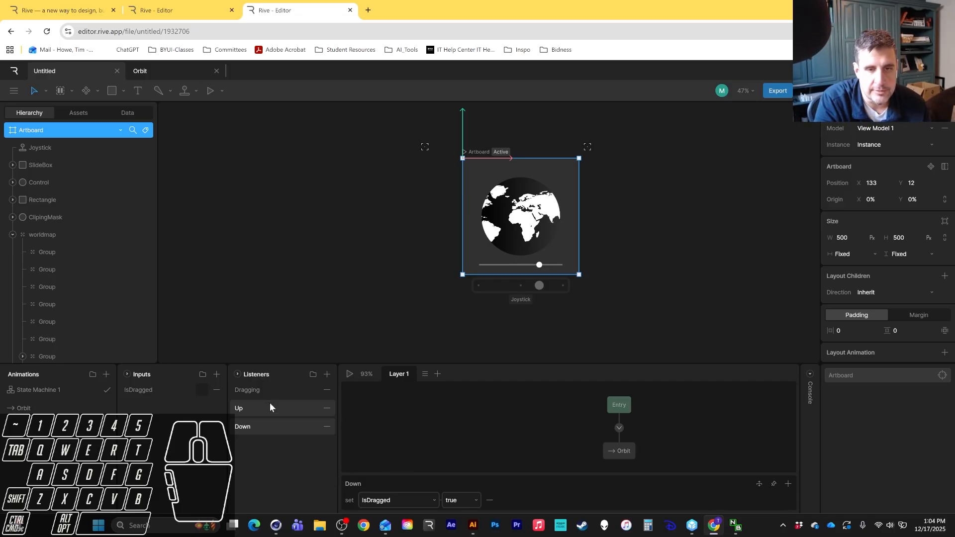
click(240, 409)
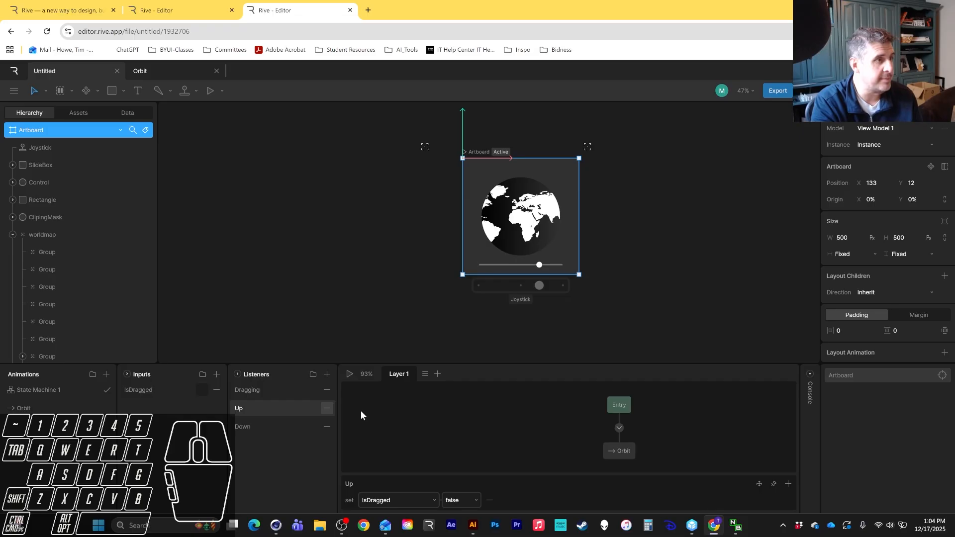
scroll(897, 338, down, 3)
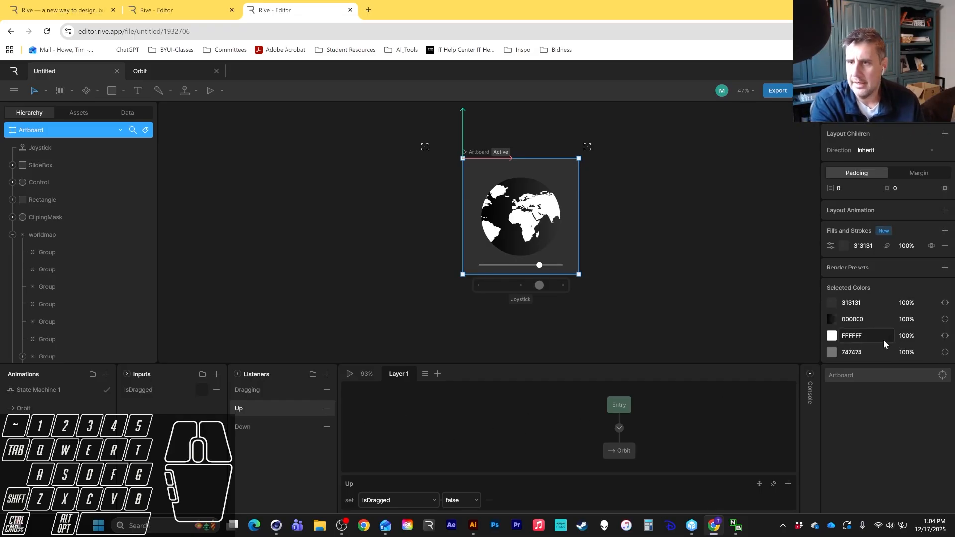
click(863, 376)
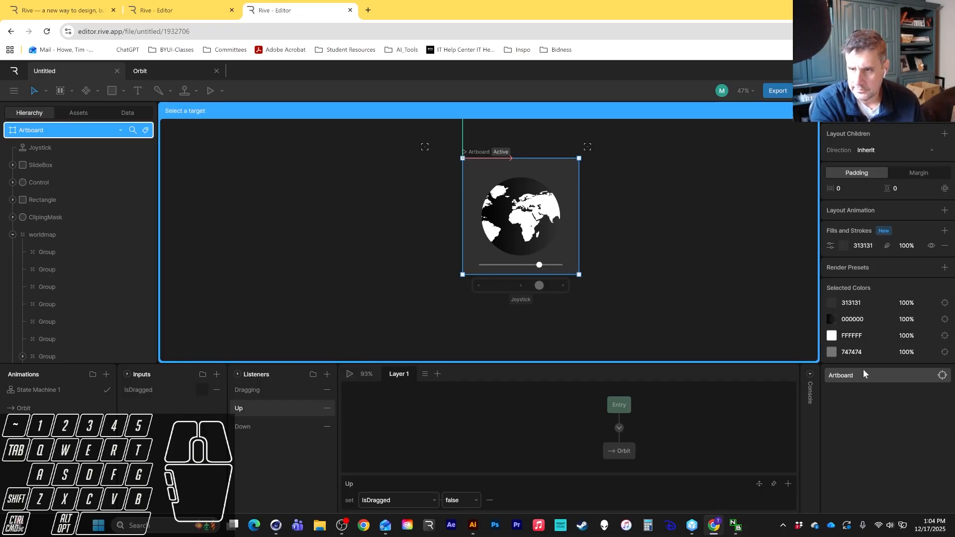
click(806, 111)
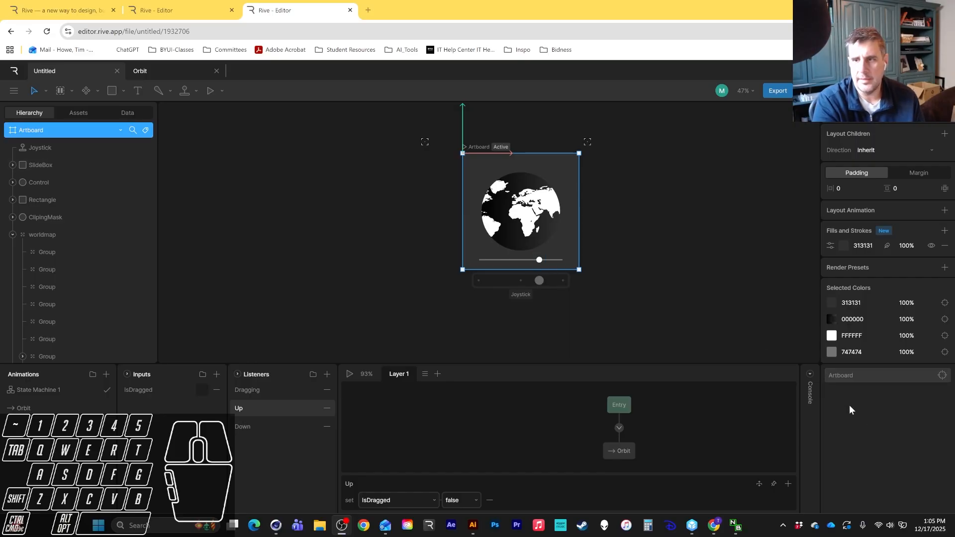
- Change the target of both the Up and Down listeners to SlideBox
click(539, 260)
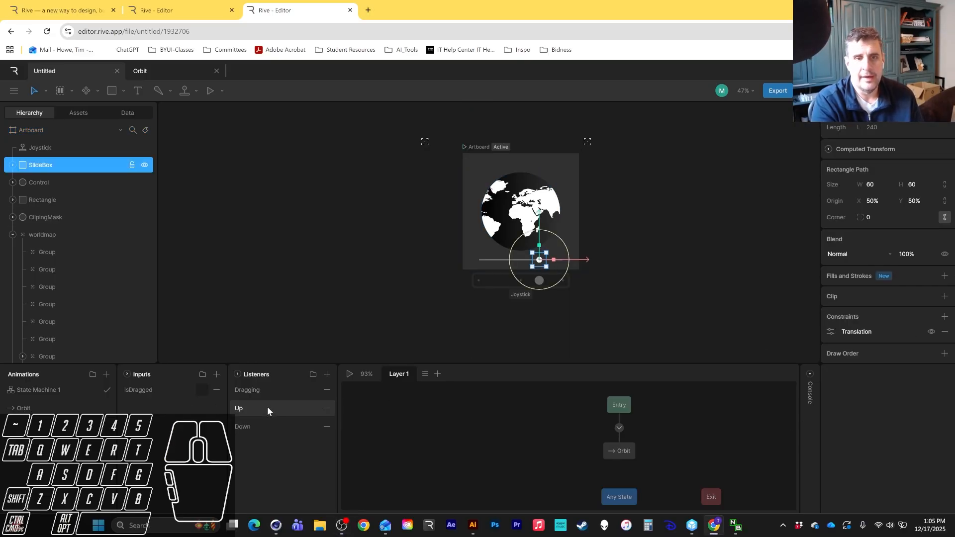
click(251, 409)
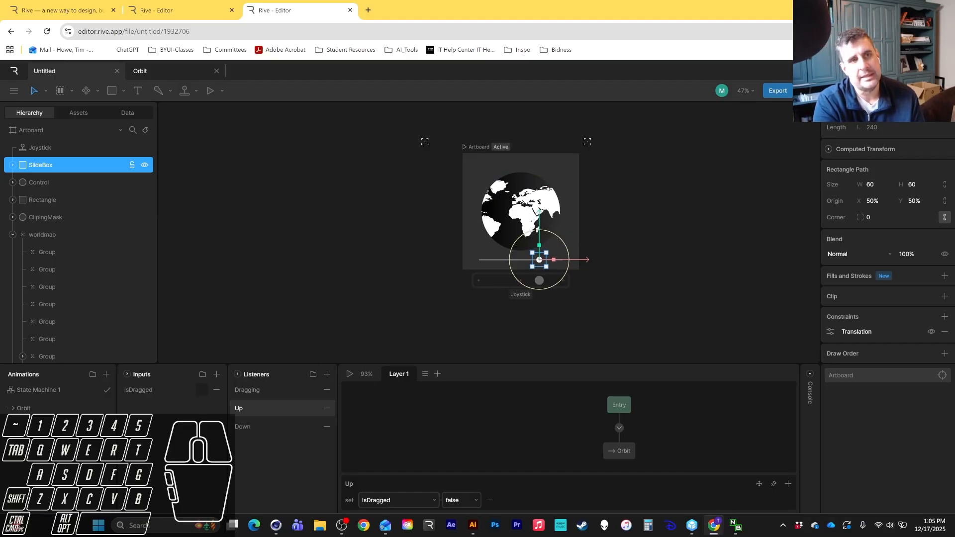
click(870, 377)
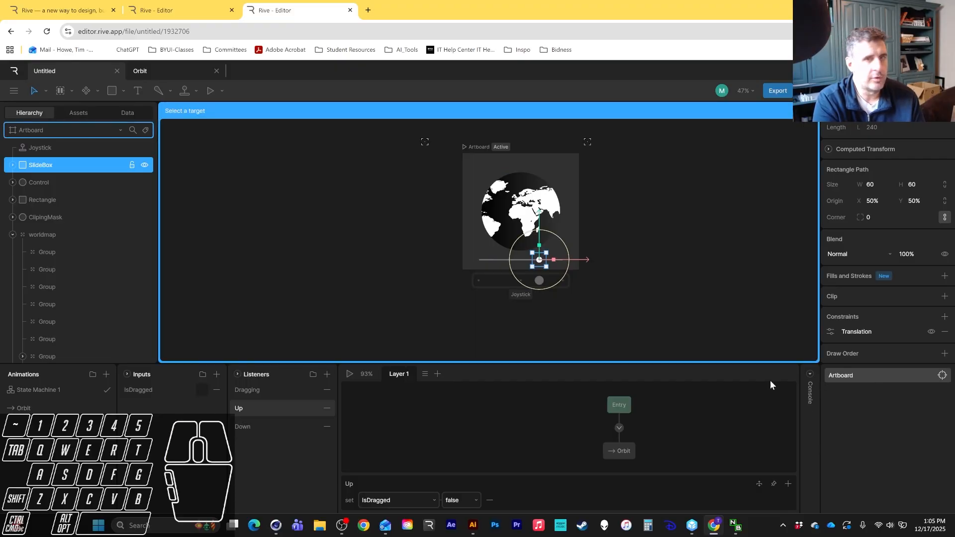
click(39, 166)
click(259, 427)
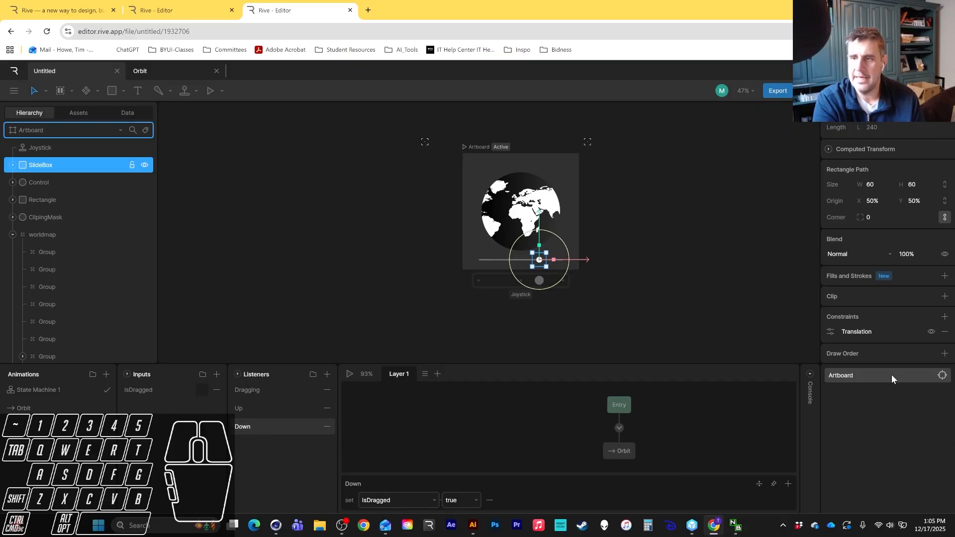
click(870, 376)
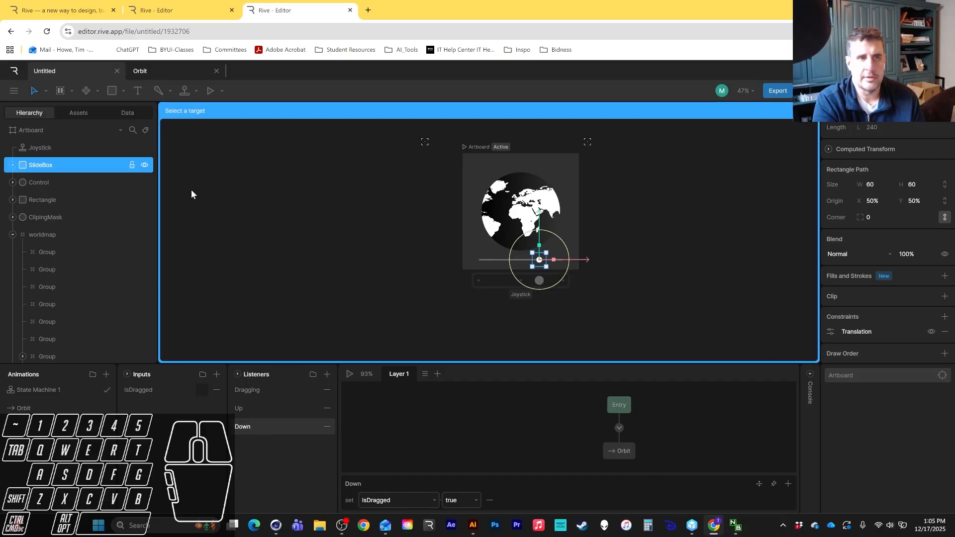
click(36, 170)
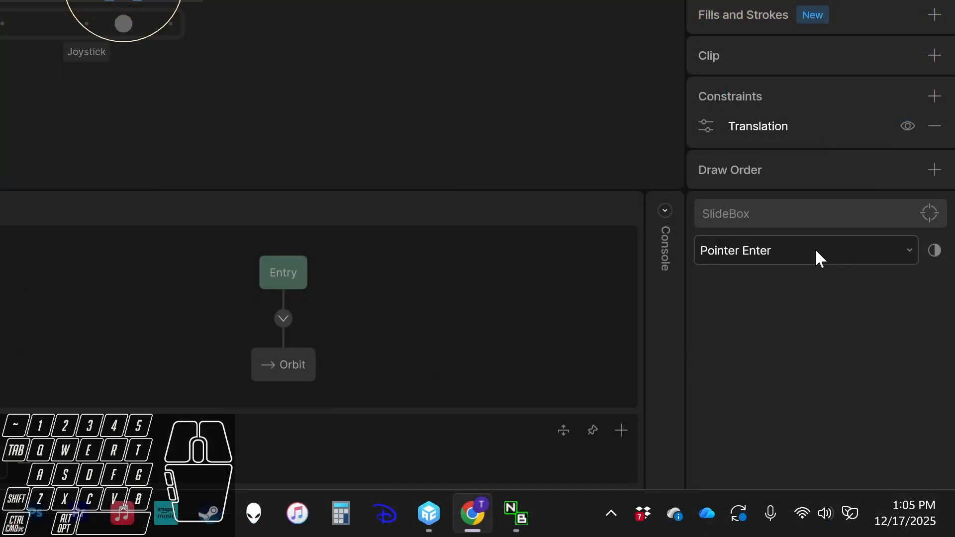
- Set the Up listener to trigger on Pointer Up and the Down listener on Pointer Down
click(888, 396)
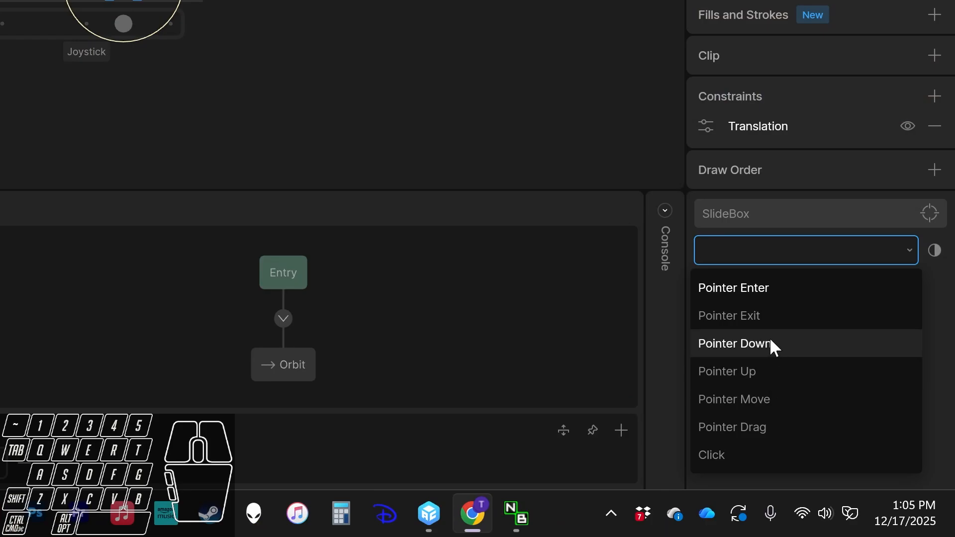
click(772, 376)
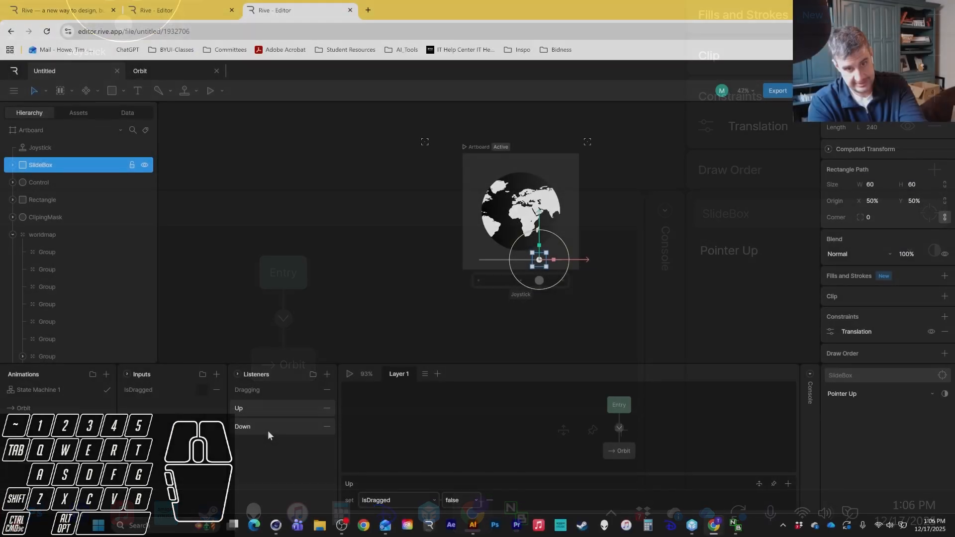
click(268, 431)
click(791, 278)
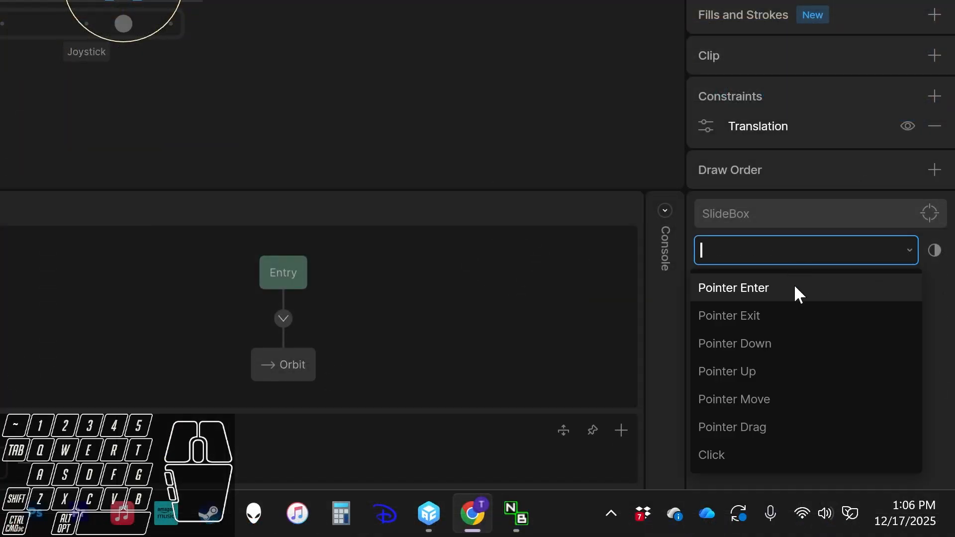
click(770, 349)
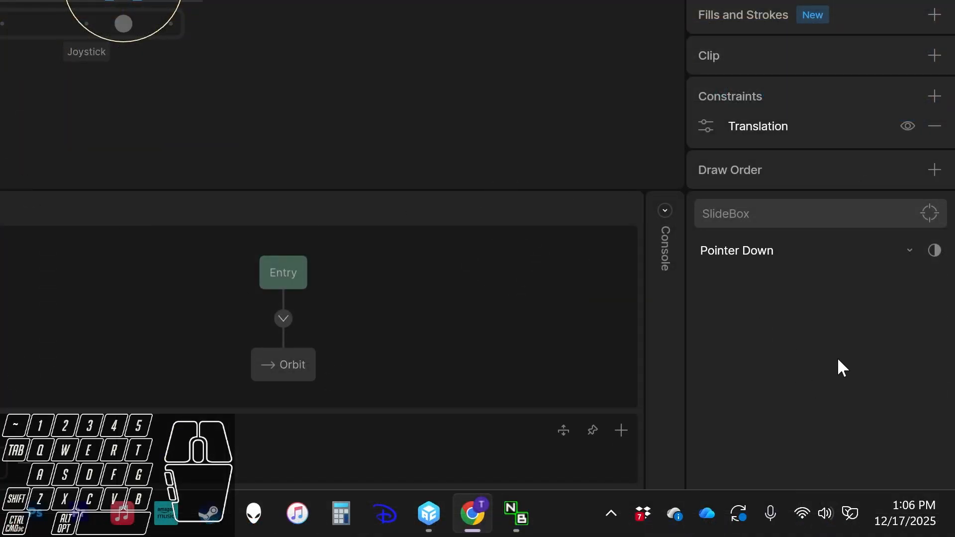
click(824, 351)
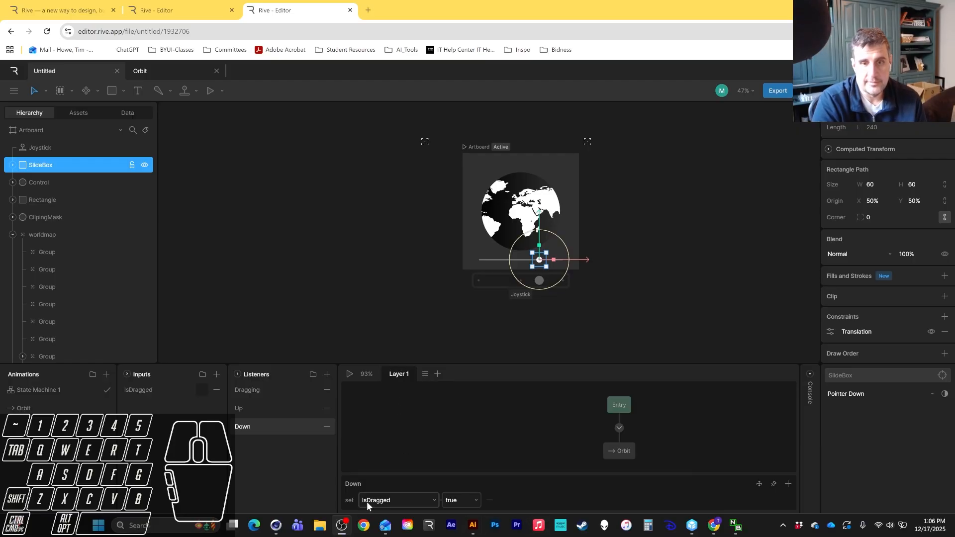
- Remove the default action that sets an empty property to Value from the Dragging listener
click(261, 389)
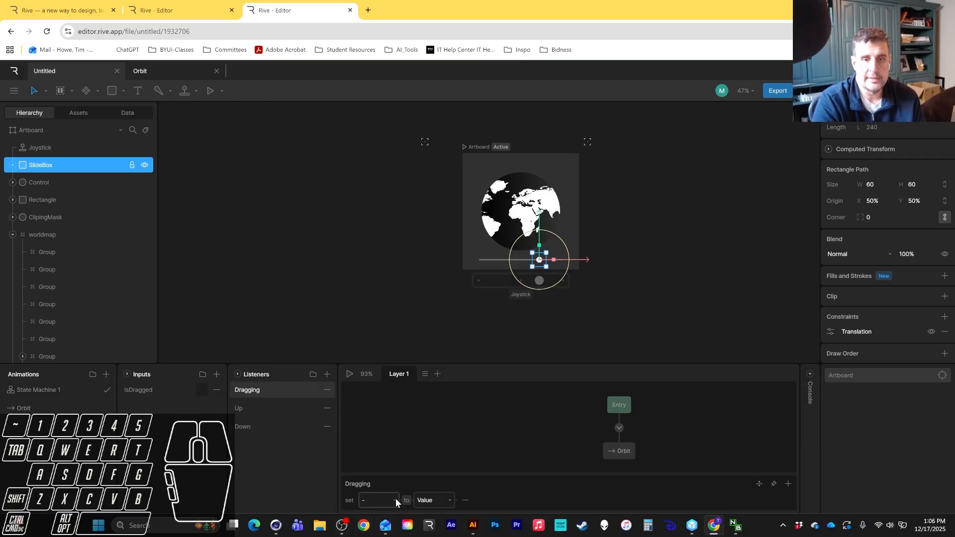
click(393, 501)
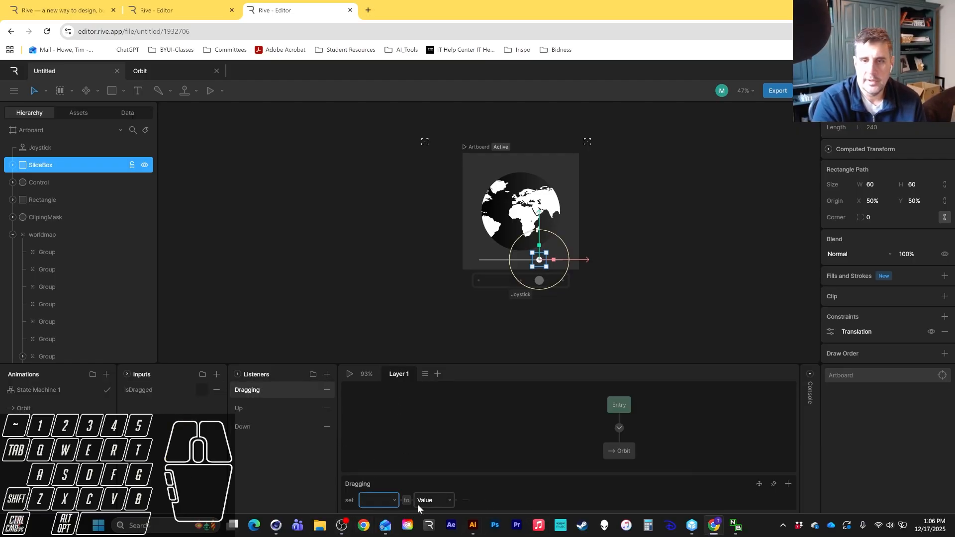
click(465, 500)
click(787, 501)
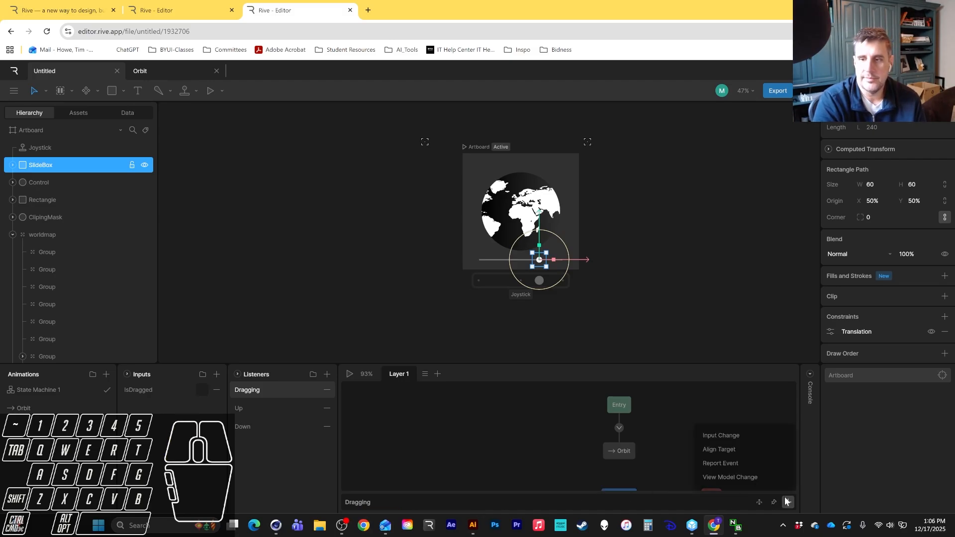
click(733, 436)
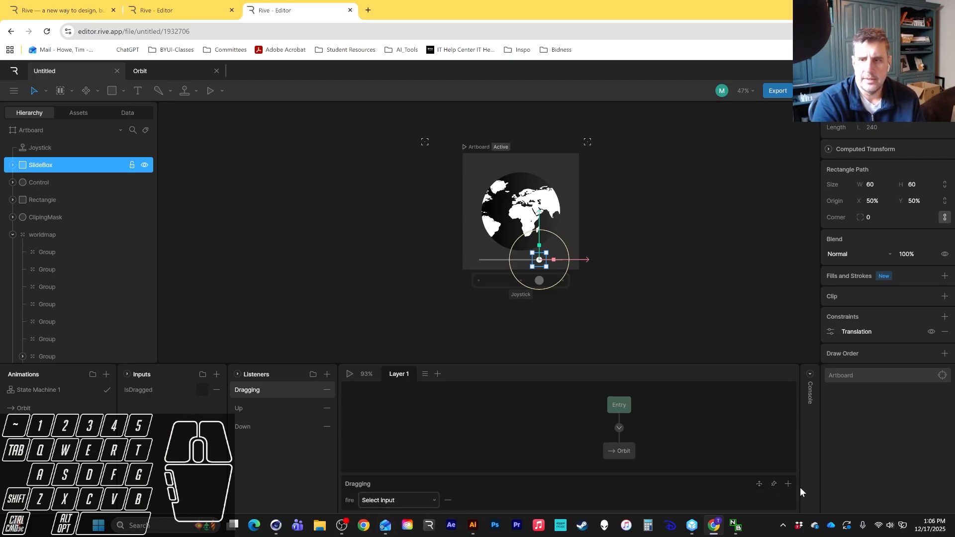
click(447, 500)
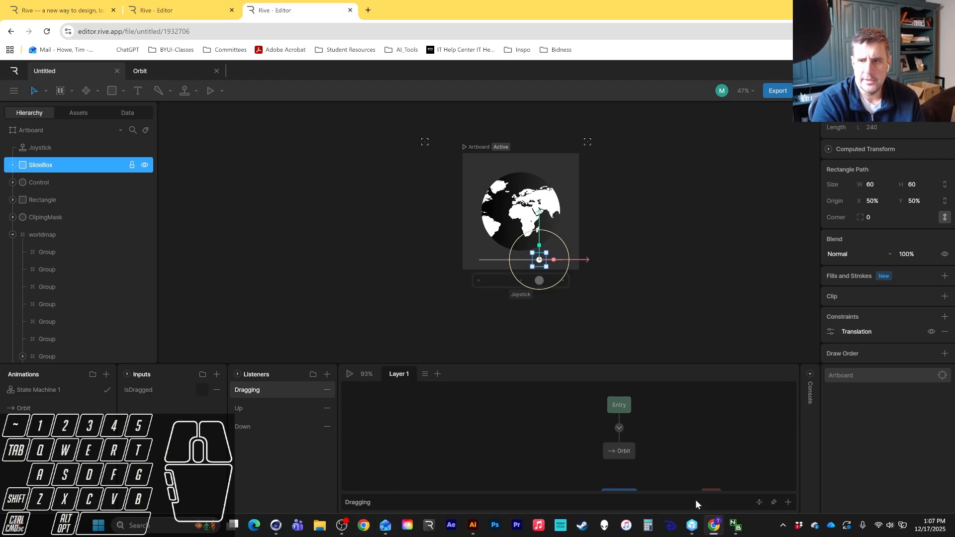
click(788, 502)
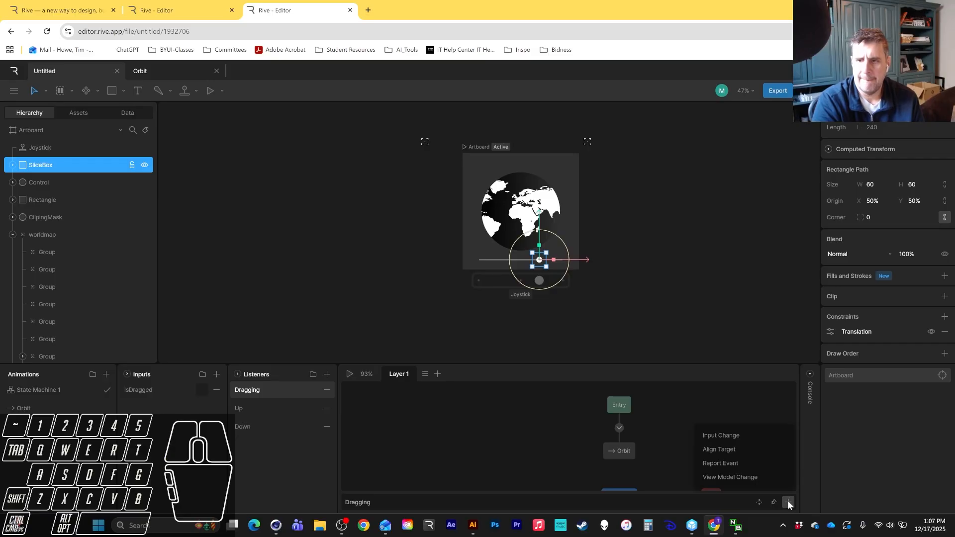
click(733, 449)
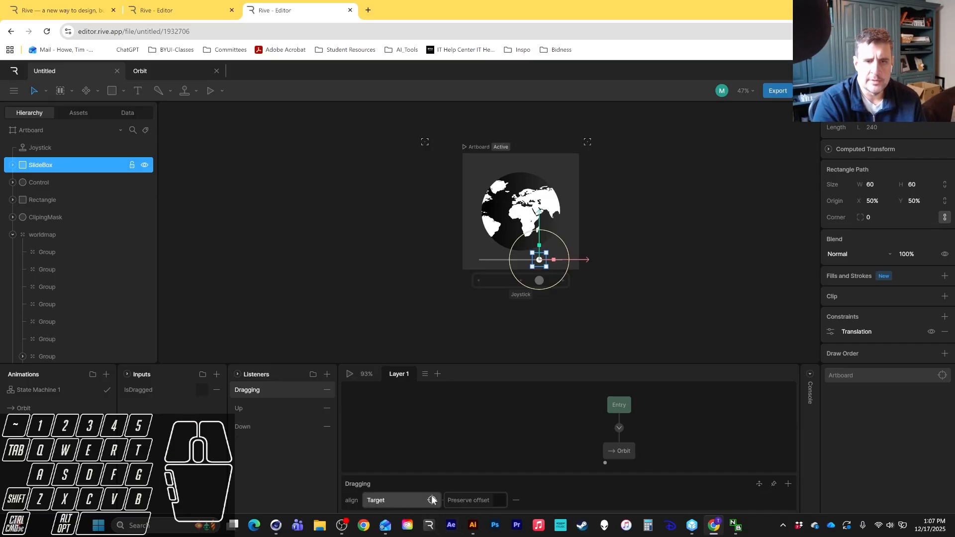
click(788, 483)
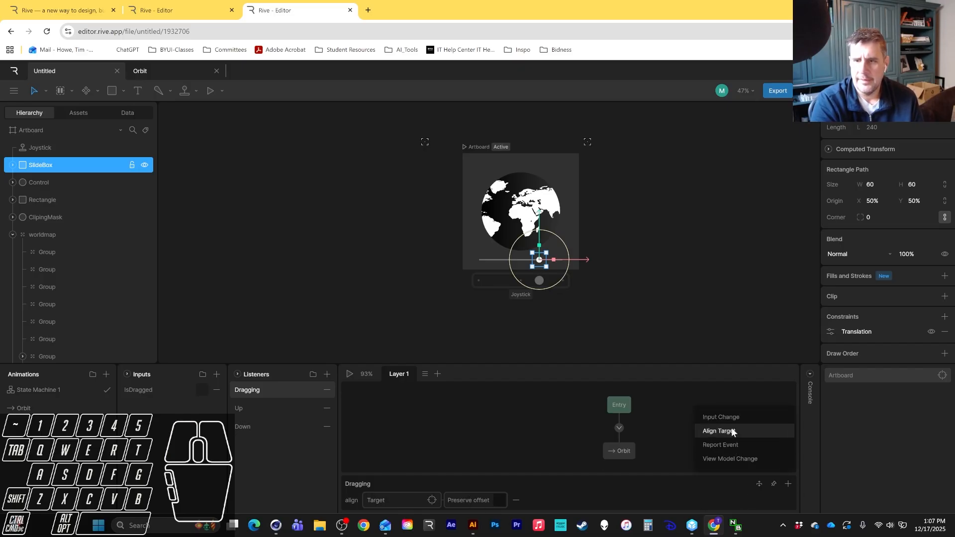
click(720, 445)
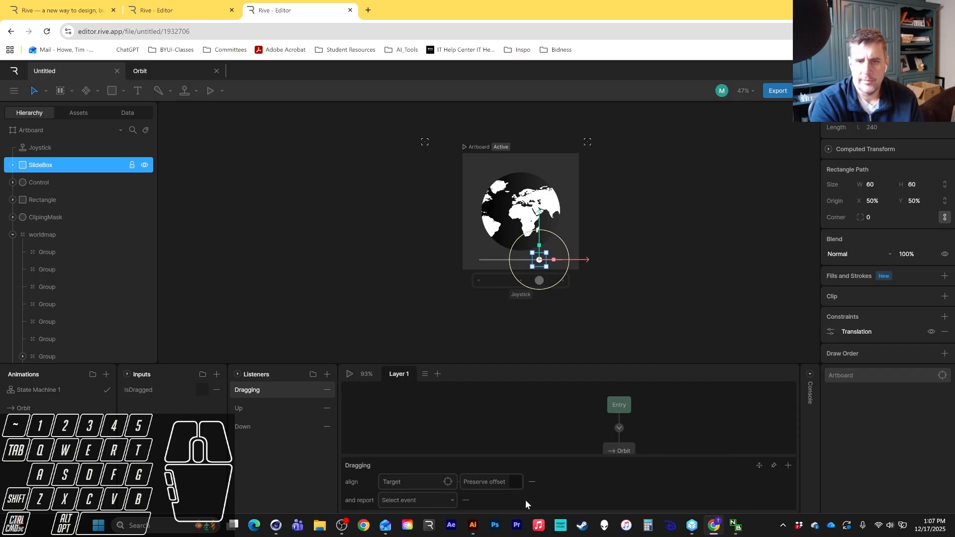
click(465, 499)
click(788, 484)
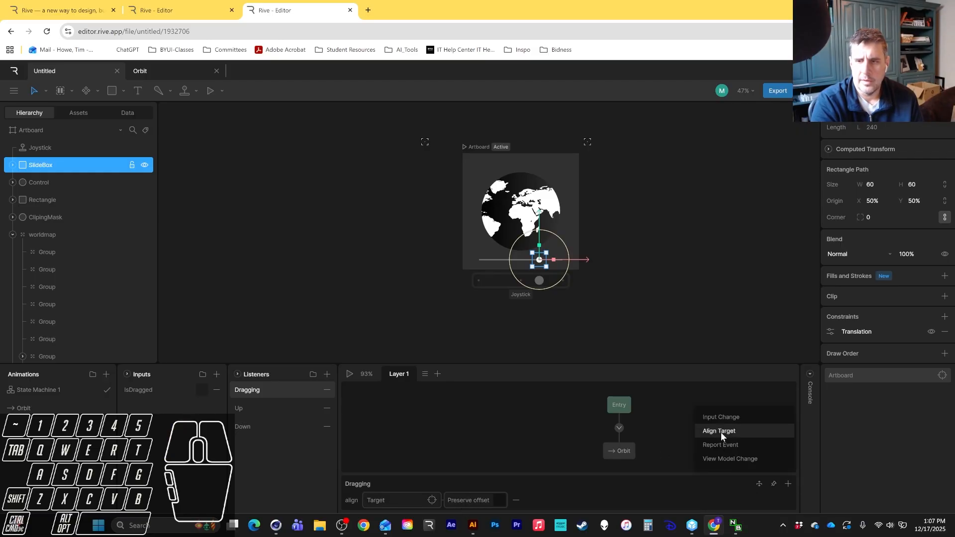
click(719, 420)
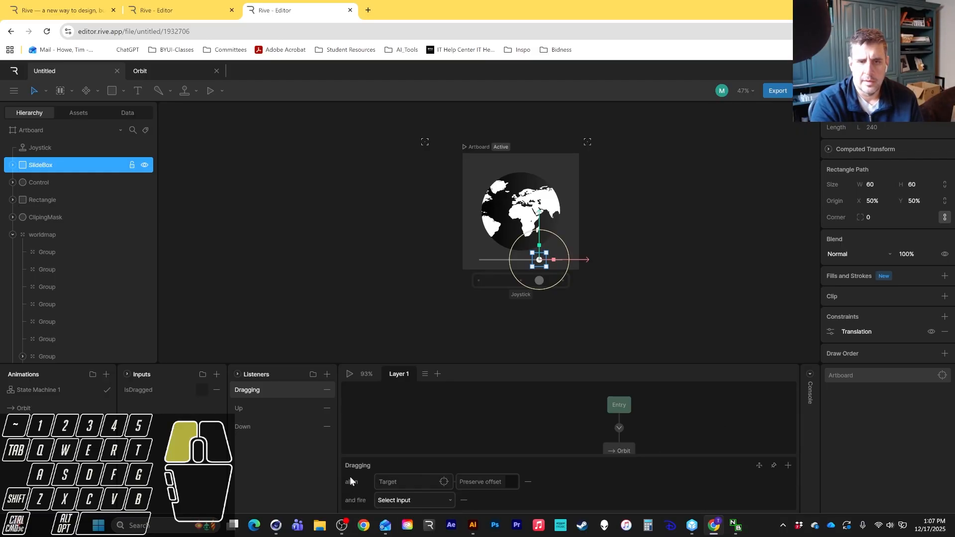
click(463, 500)
click(380, 501)
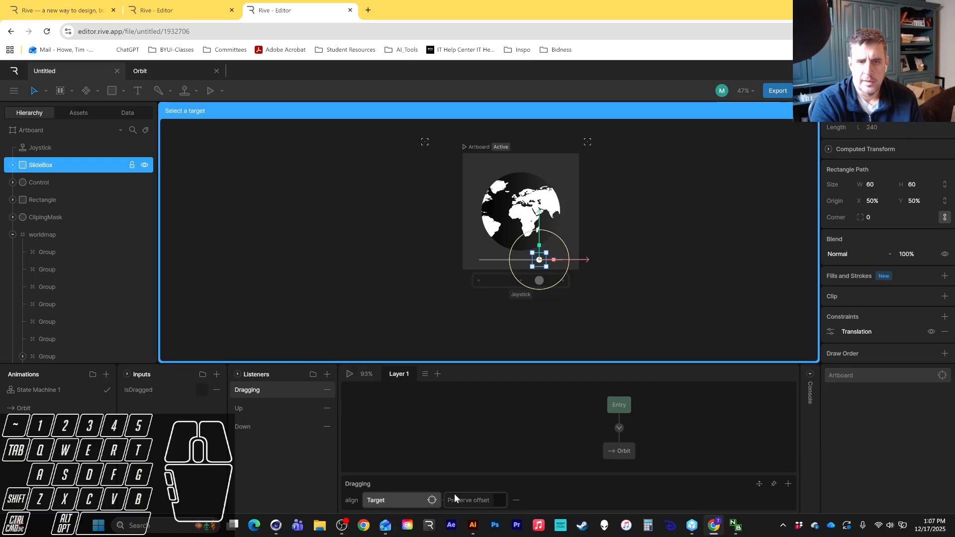
click(746, 225)
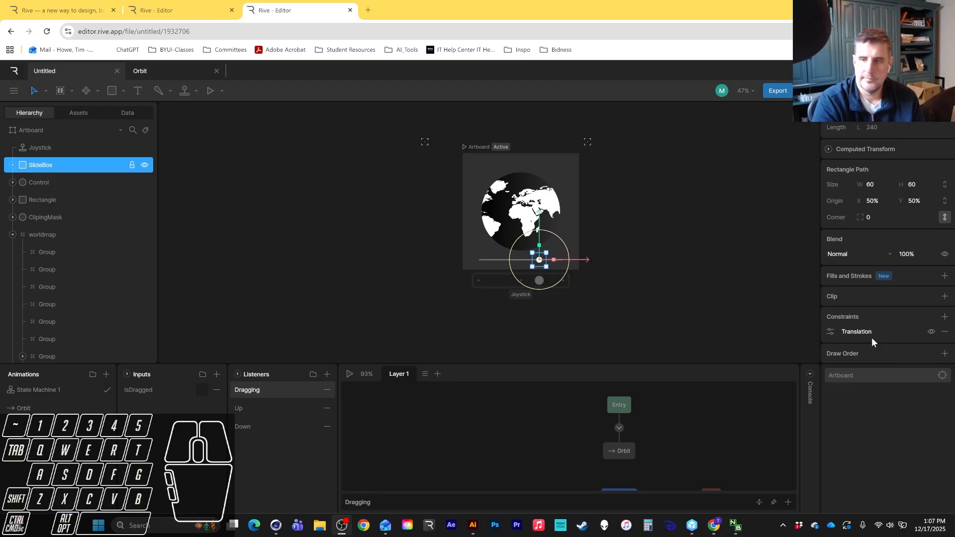
click(789, 502)
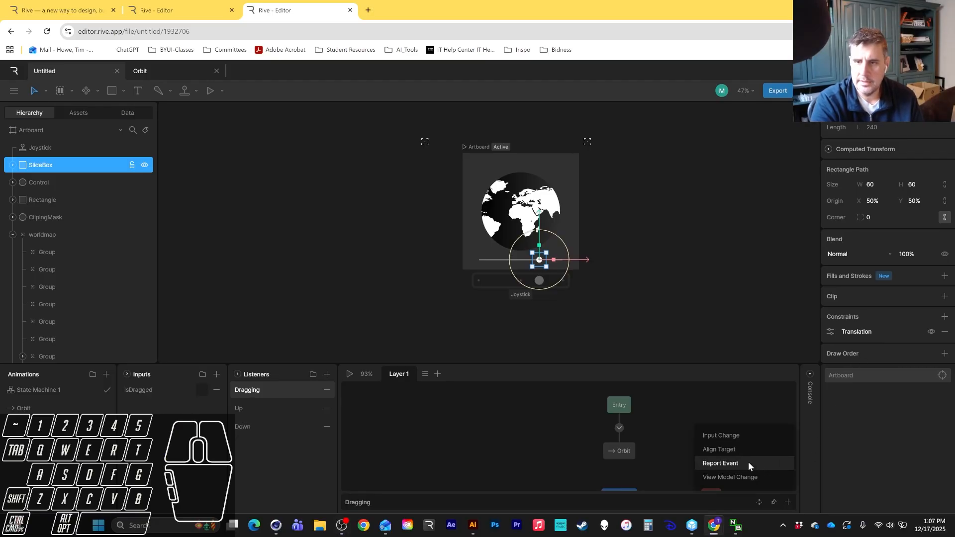
click(748, 475)
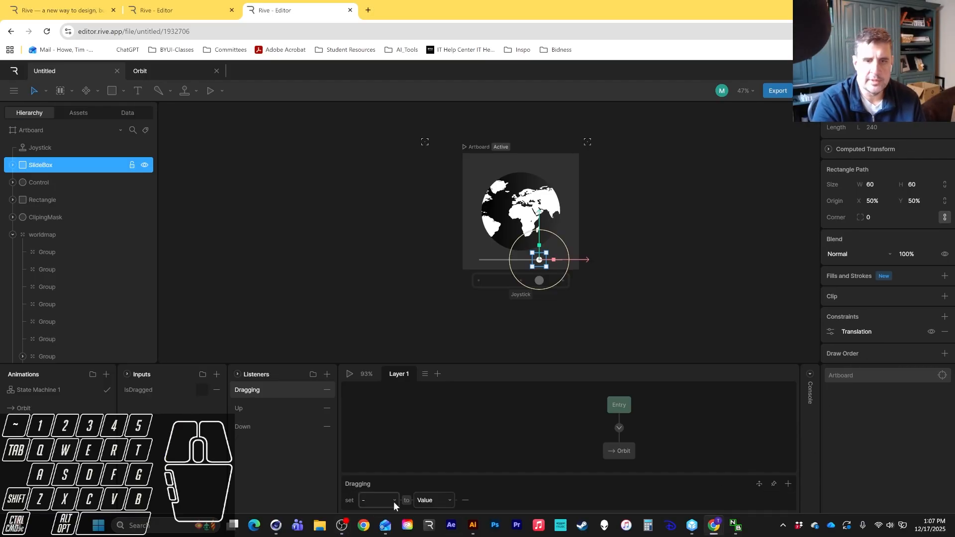
click(395, 499)
click(144, 391)
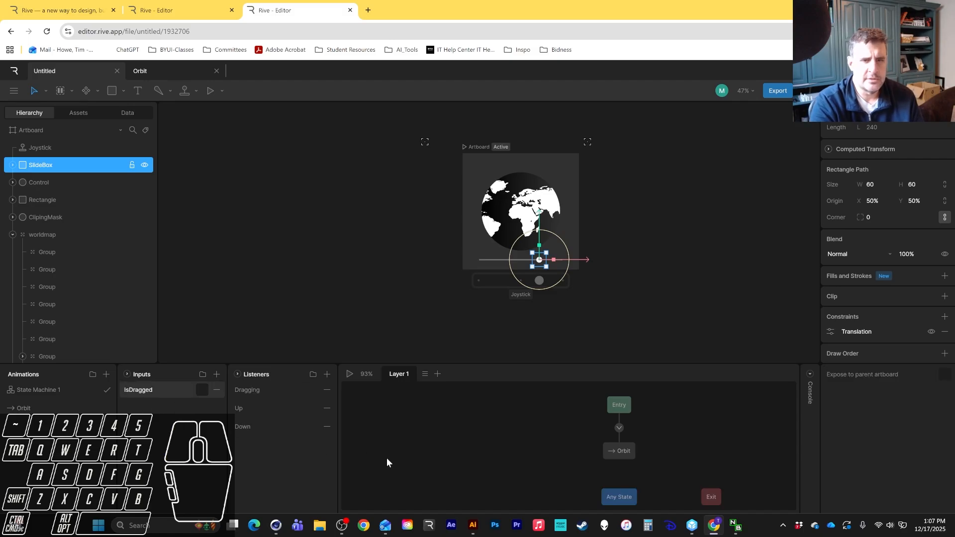
click(247, 390)
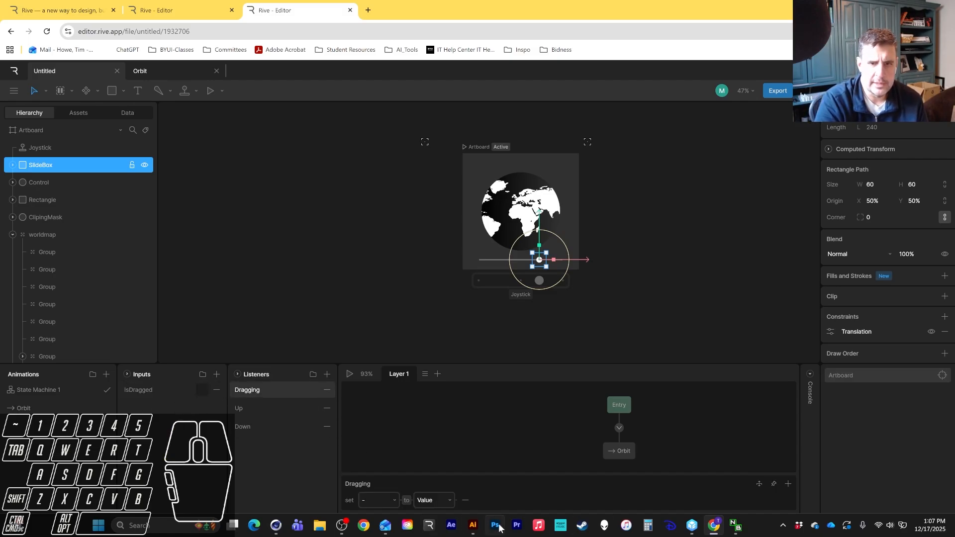
click(396, 498)
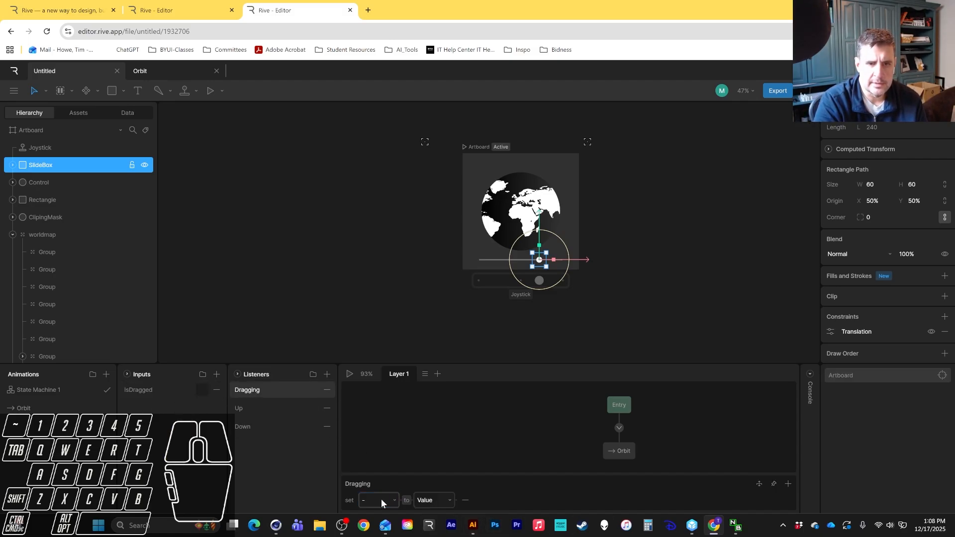
click(393, 499)
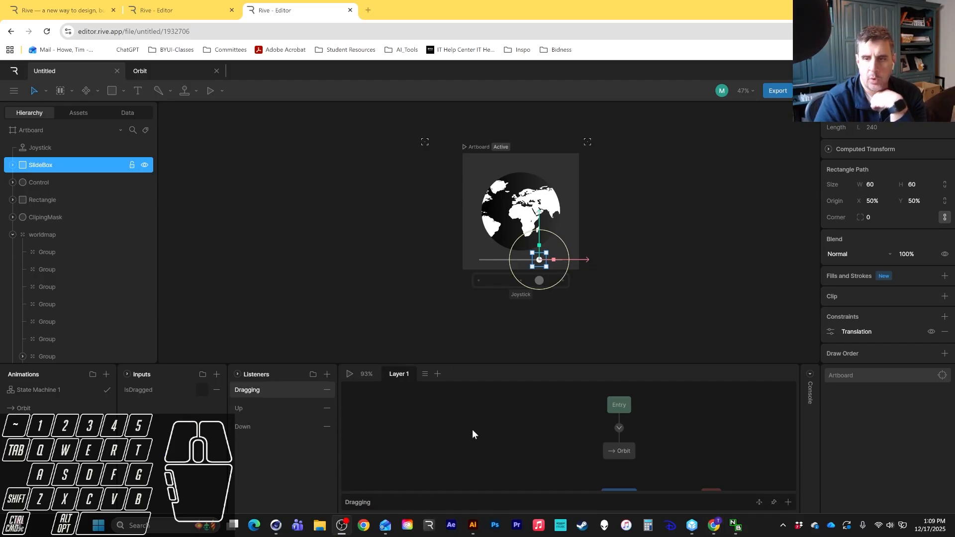
- Give the Dragging listener an Input Change action that sets IsDragged to true
click(264, 388)
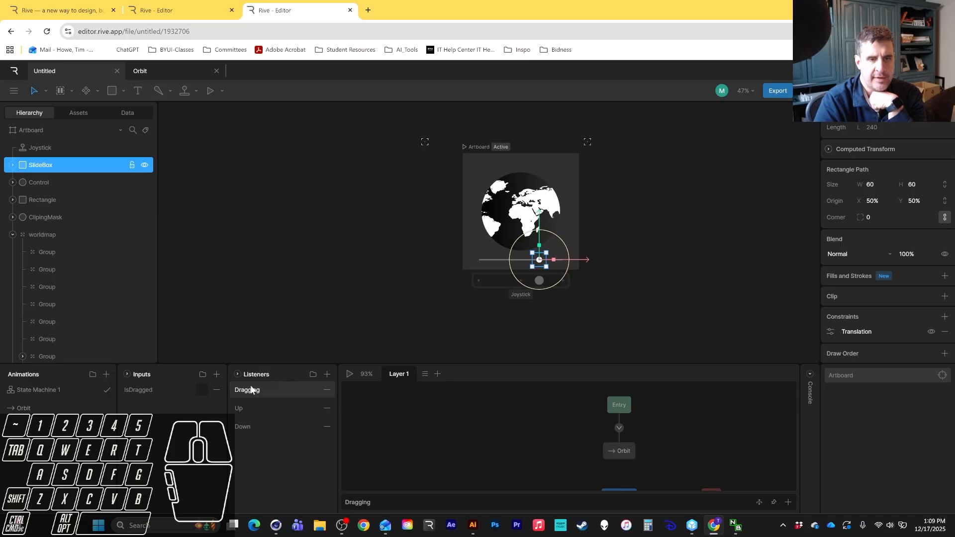
click(789, 502)
click(723, 435)
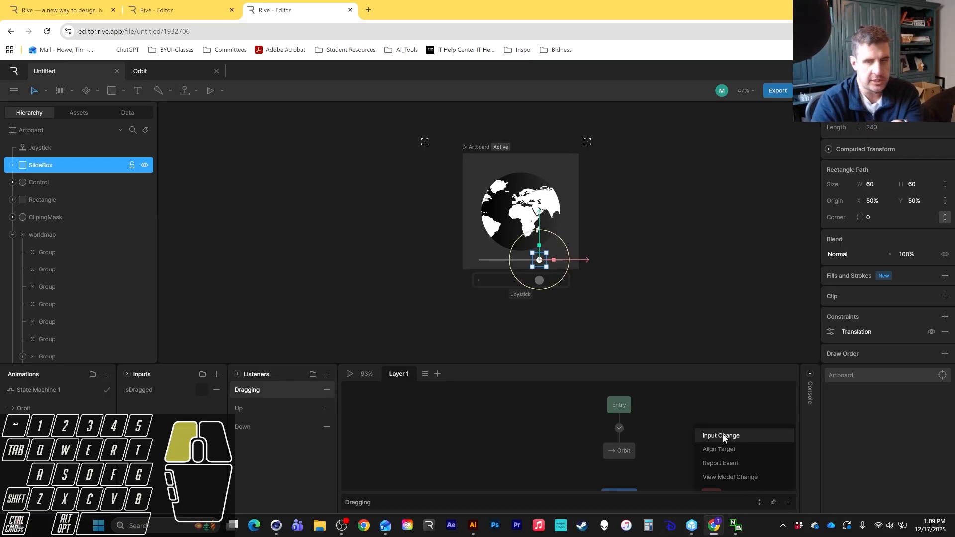
click(401, 500)
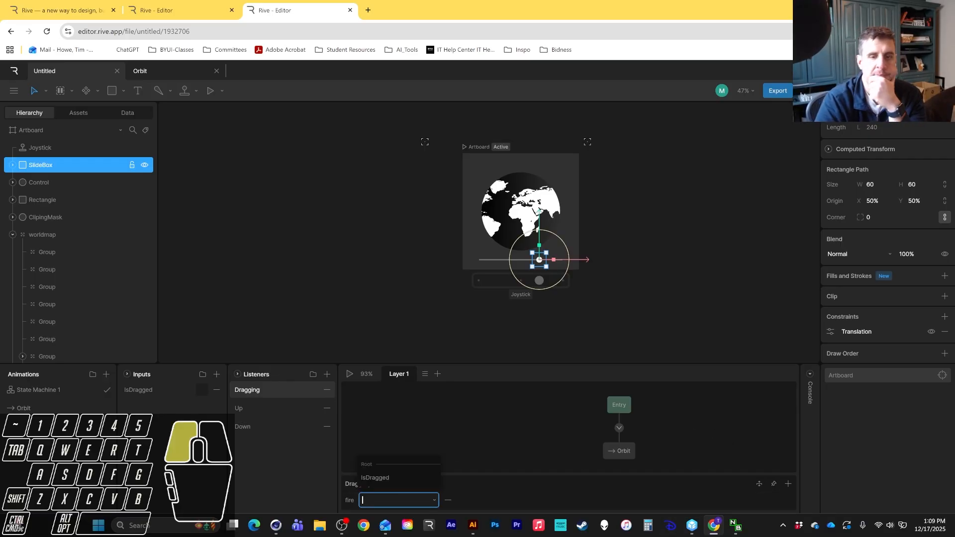
click(381, 478)
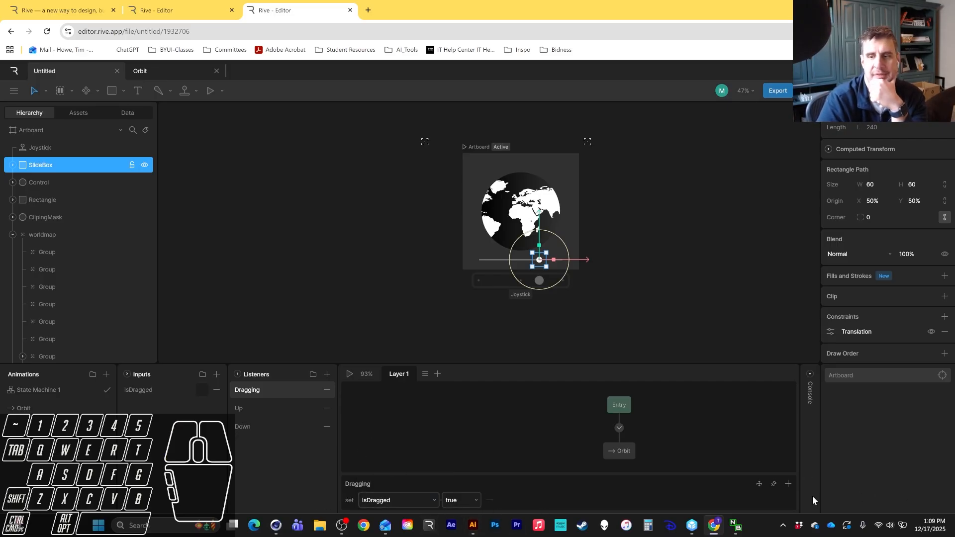
- Add an Align Target action to the Dragging listener with SlideBox as its target
click(787, 483)
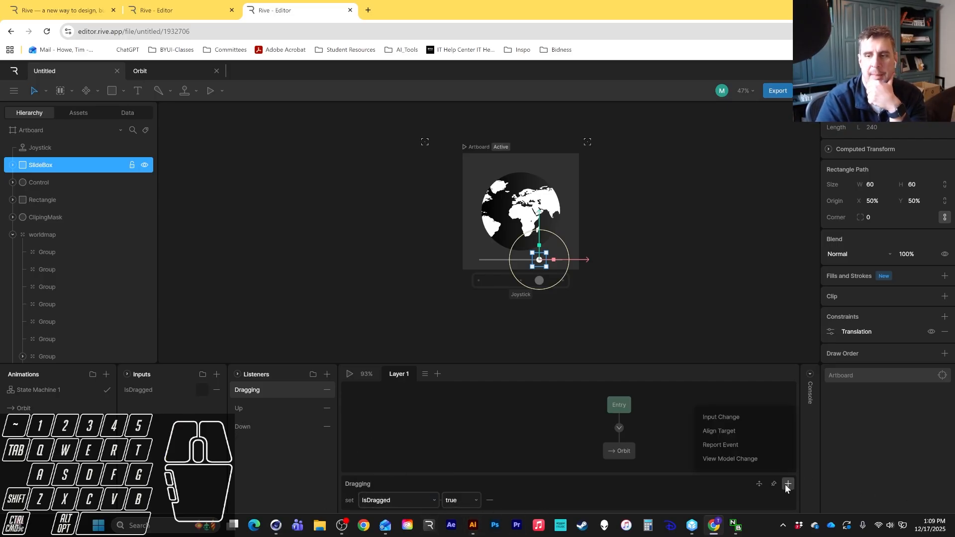
click(730, 434)
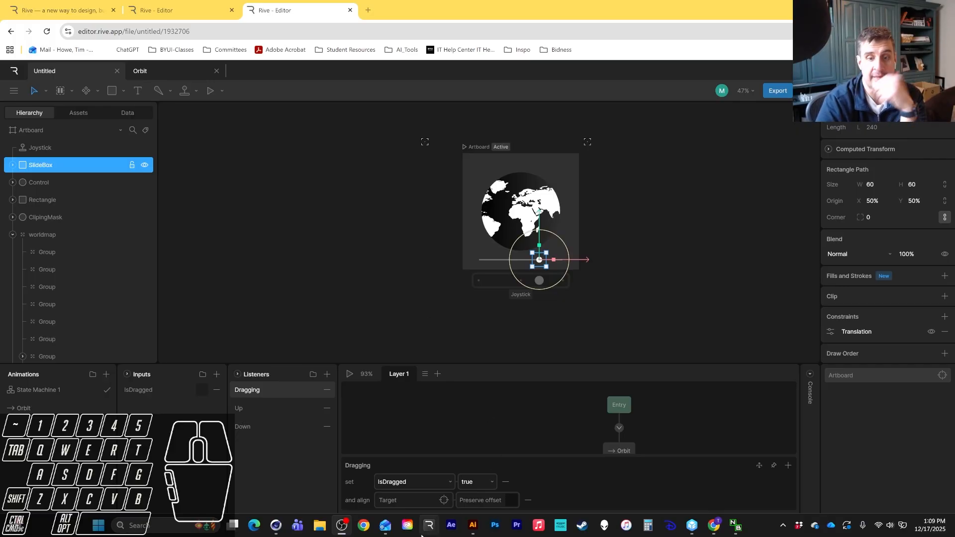
click(443, 500)
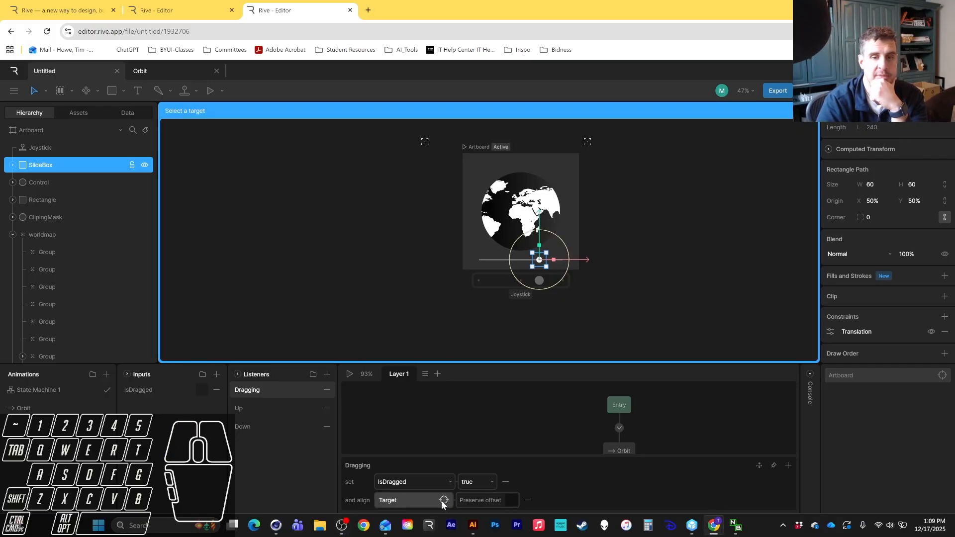
click(53, 165)
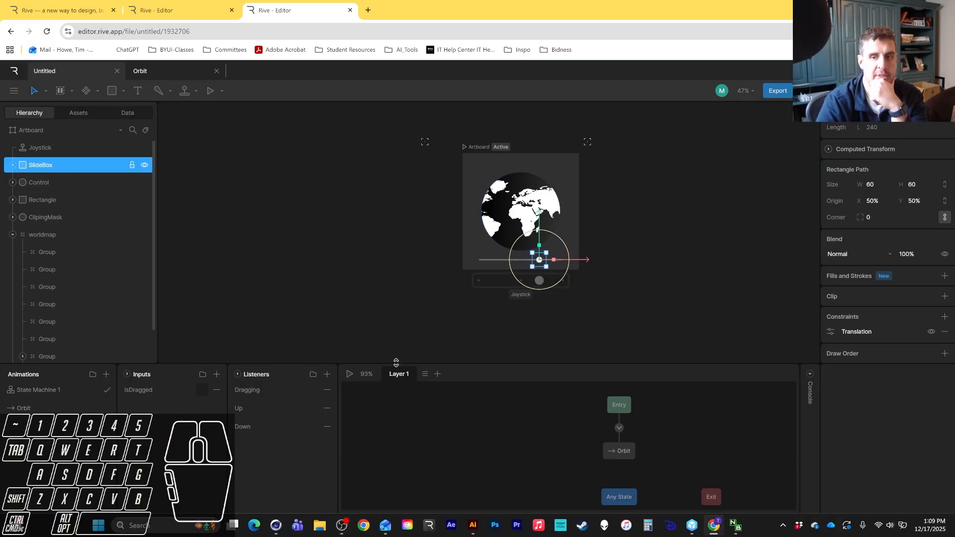
click(244, 393)
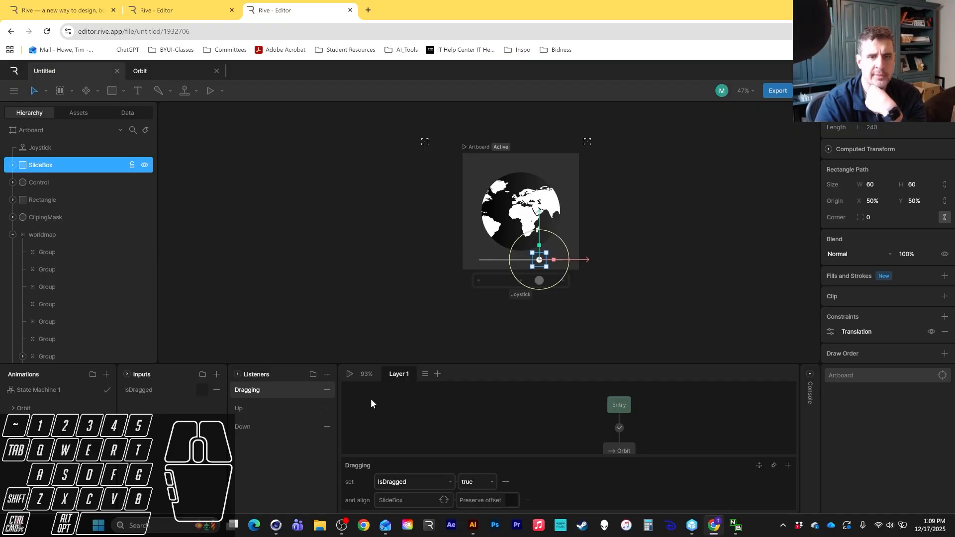
- Play the state machine and test moving the slider handle along its track to rotate the globe
click(350, 376)
mouse_move(532, 260)
mouse_down()
mouse_move(565, 261)
mouse_move(508, 258)
mouse_move(563, 258)
mouse_move(550, 260)
mouse_up()
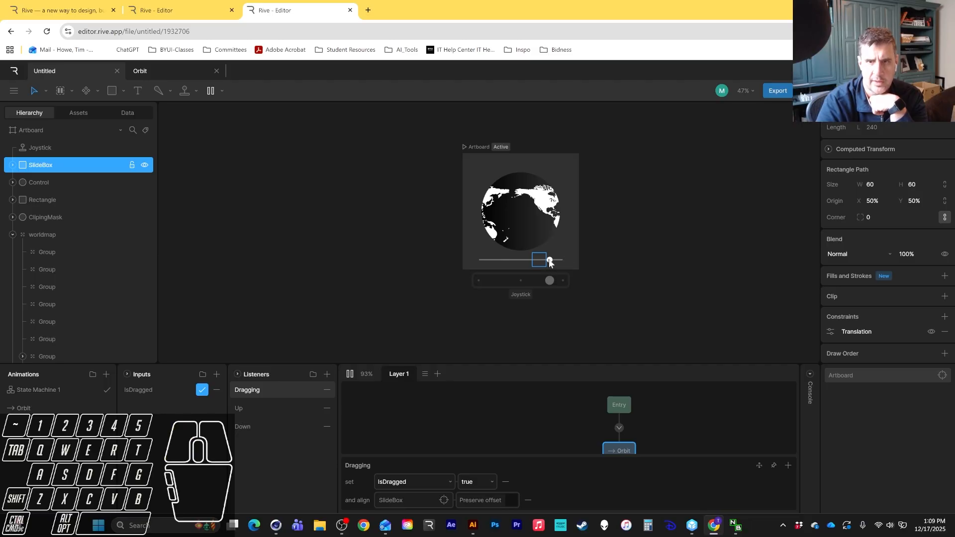
click(510, 436)
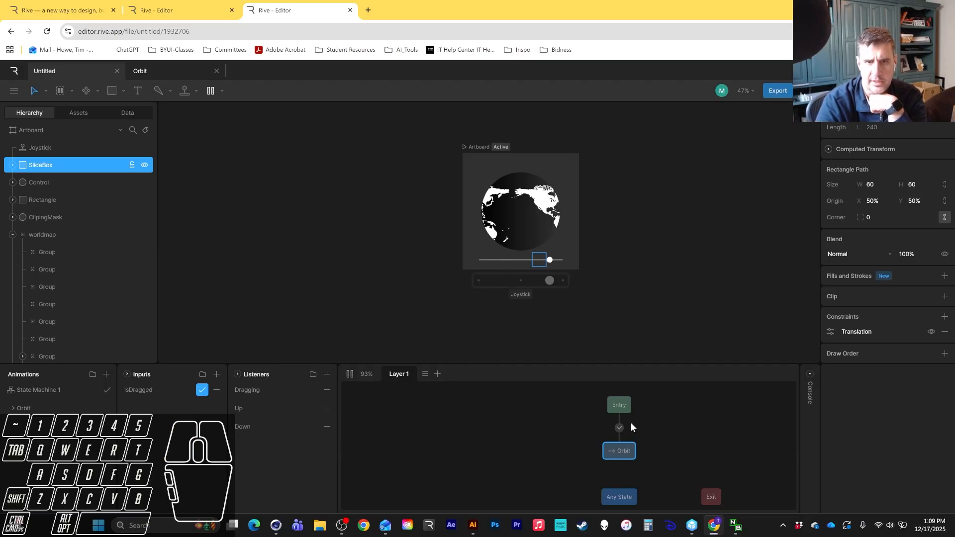
- Stop the playback and delete the Orbit state from Layer 1 of the state machine
click(619, 453)
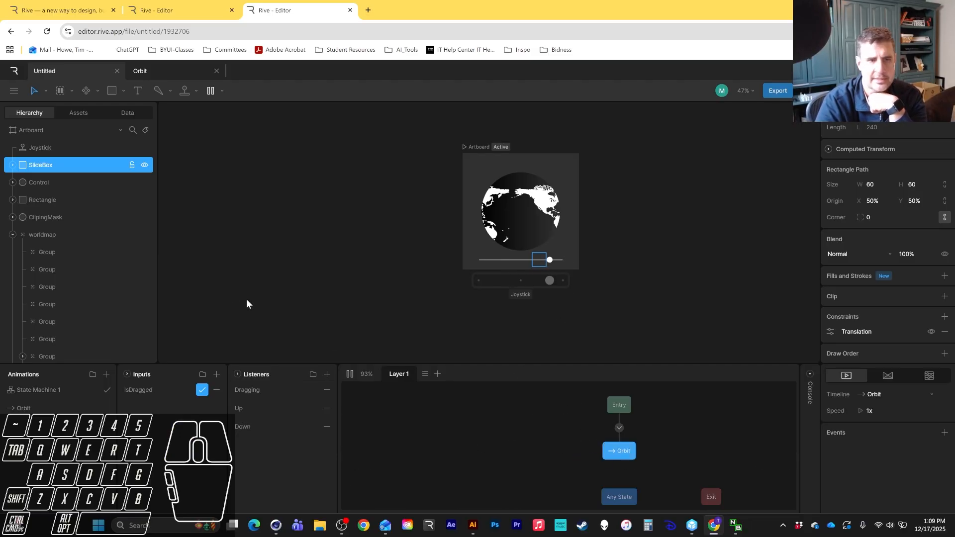
click(350, 375)
click(350, 375)
click(350, 375)
click(617, 453)
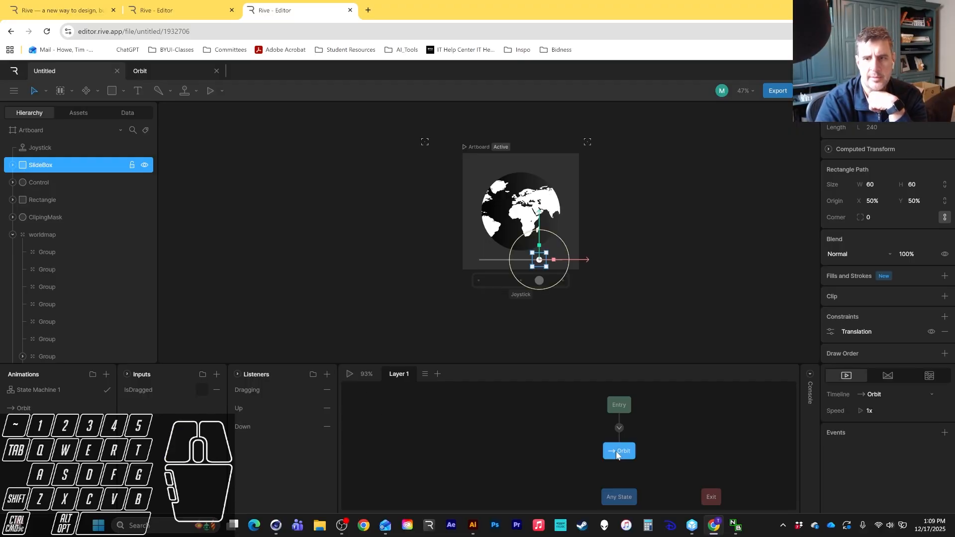
key(Delete)
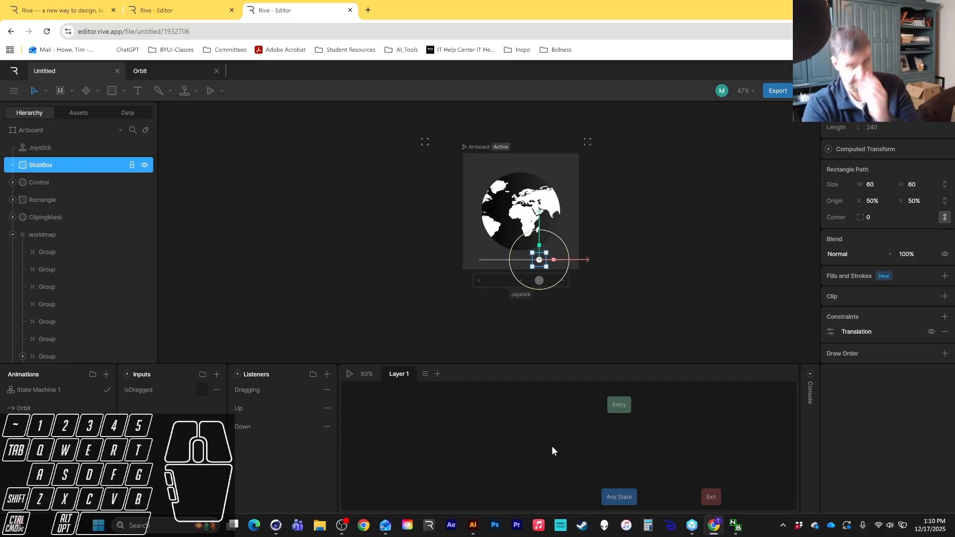
- Play the state machine without the Orbit state and test sliding the control toward the track's left end
click(350, 374)
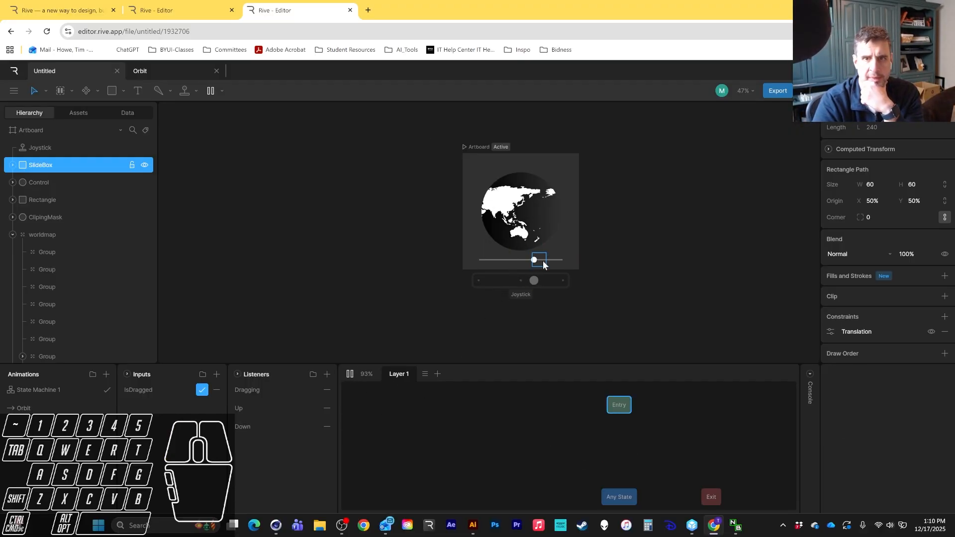
drag(540, 258, 481, 265)
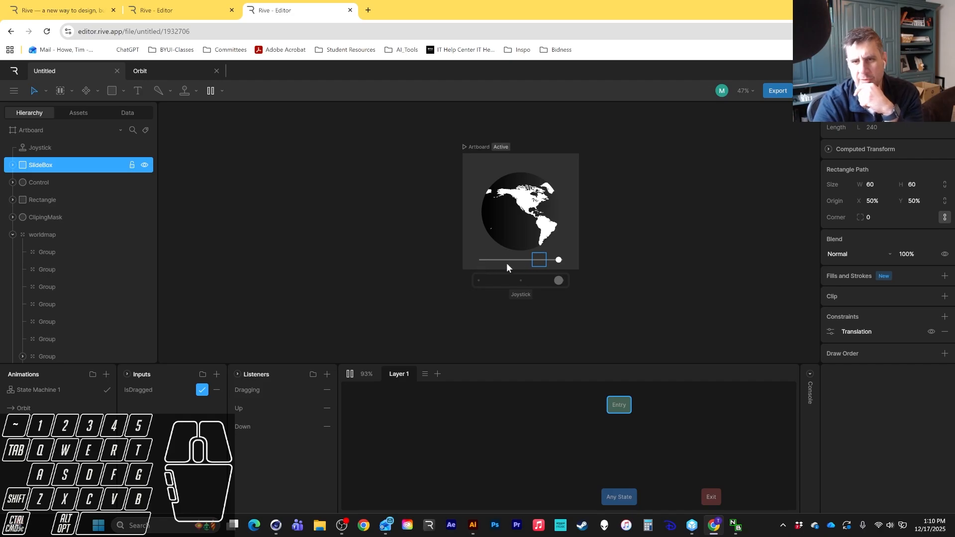
- Stop the playback, make SlideBox the Dragging listener's target and set its trigger to Pointer Drag
click(521, 258)
click(350, 374)
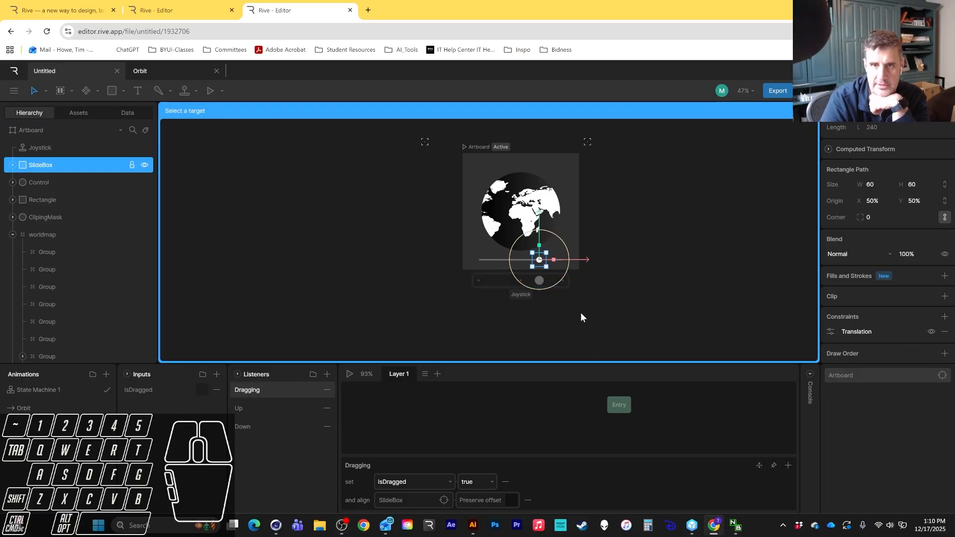
click(871, 376)
click(51, 167)
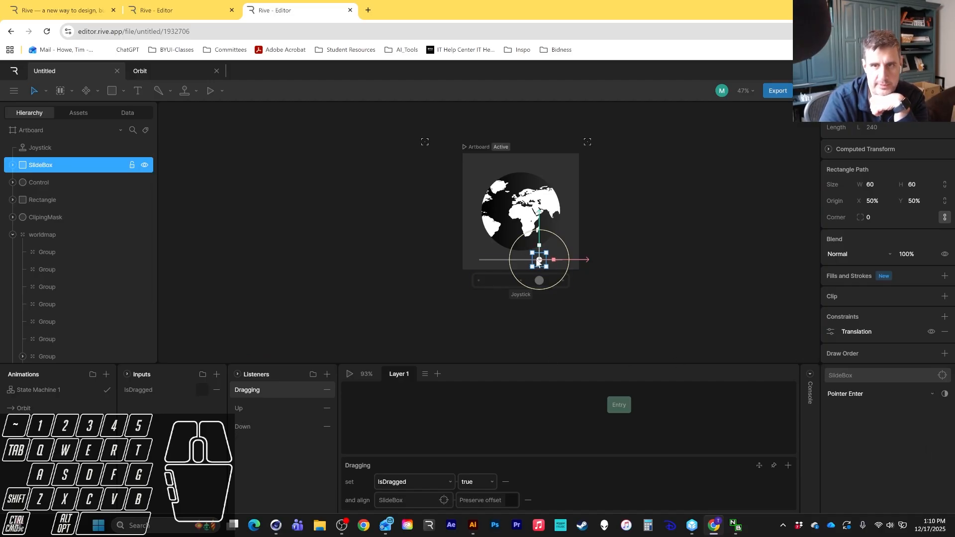
click(870, 393)
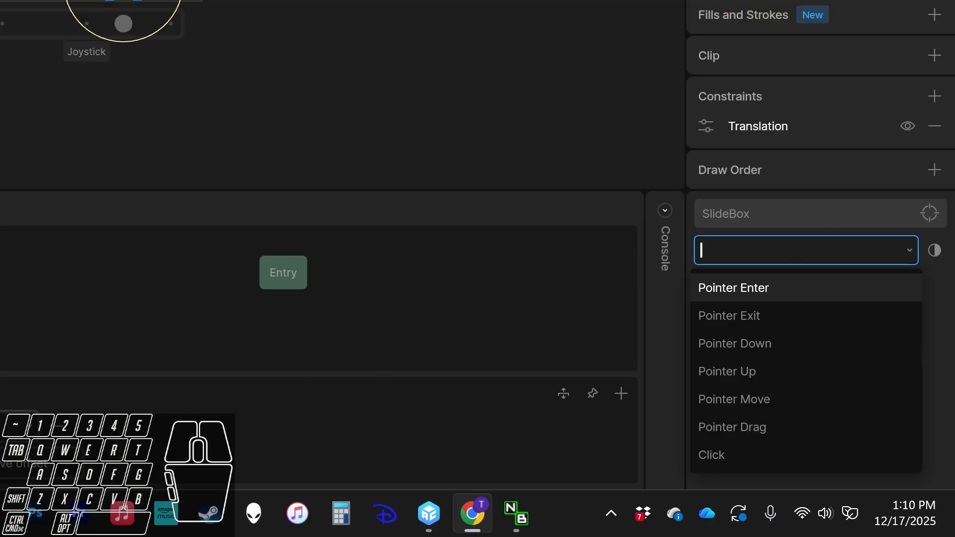
click(759, 428)
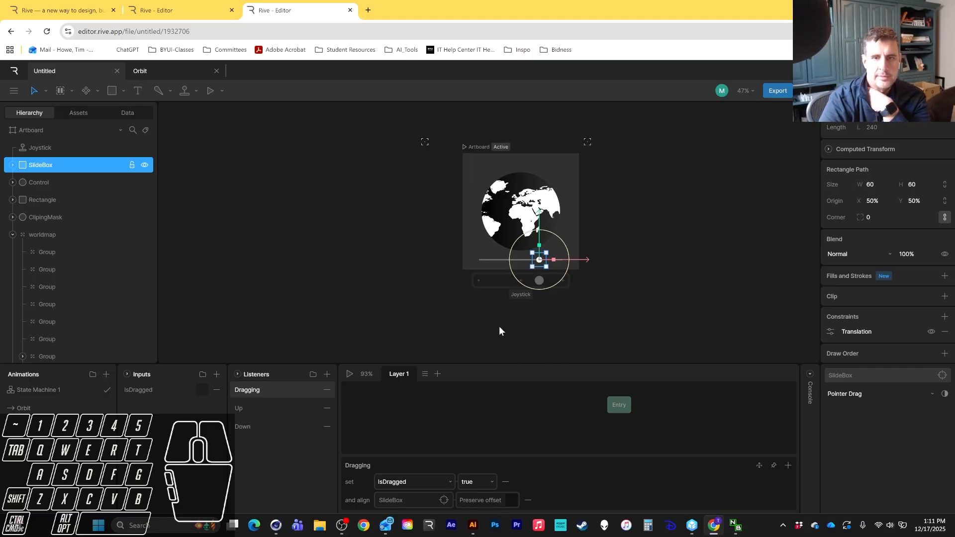
- Play the state machine to test sliding the control past the track's right end, then stop the playback
click(350, 374)
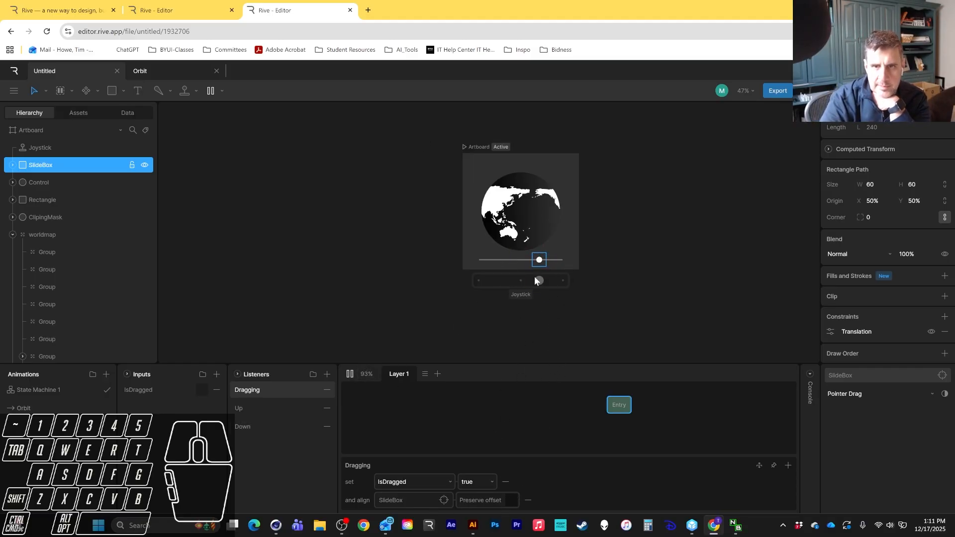
drag(539, 261, 576, 260)
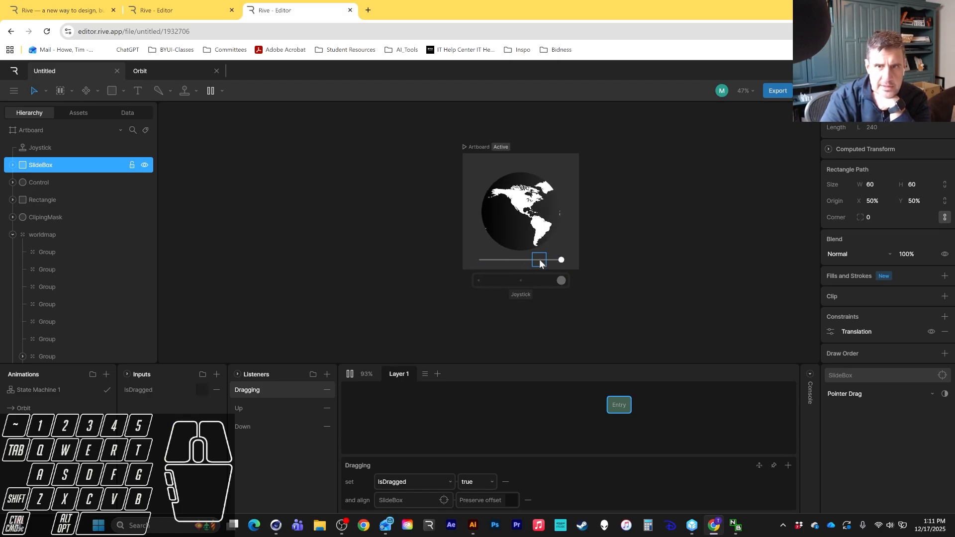
click(578, 260)
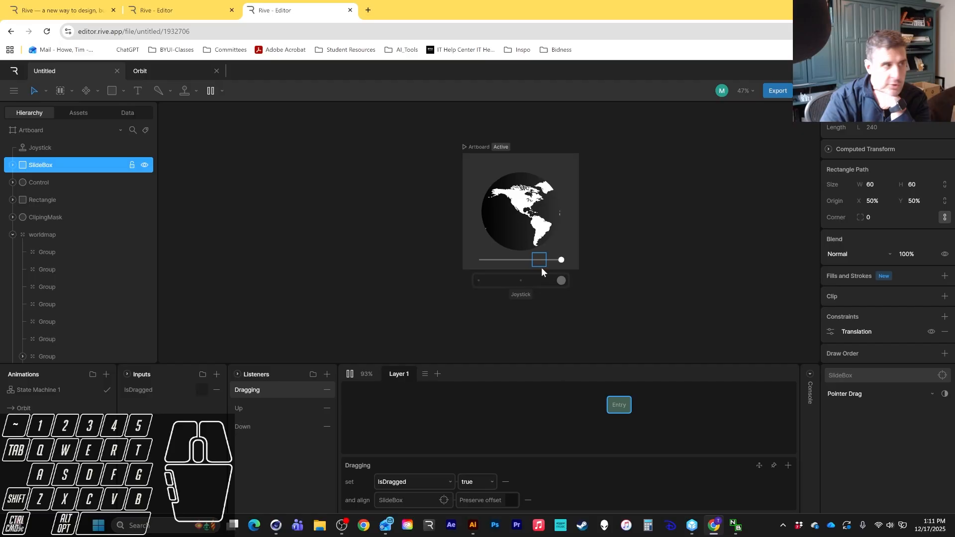
click(501, 250)
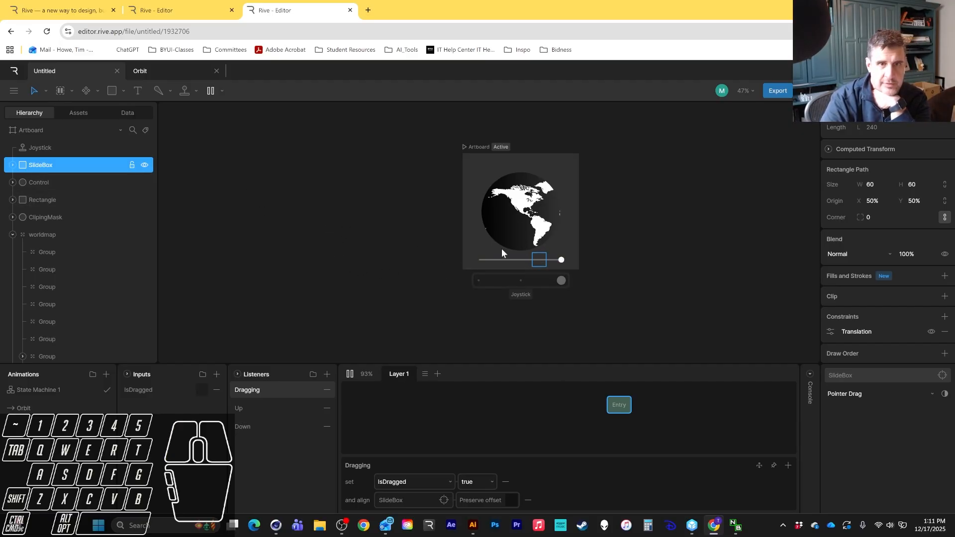
click(350, 374)
- Deselect SlideBox, replay the state machine and test sliding the control to the track's left end and back
click(443, 239)
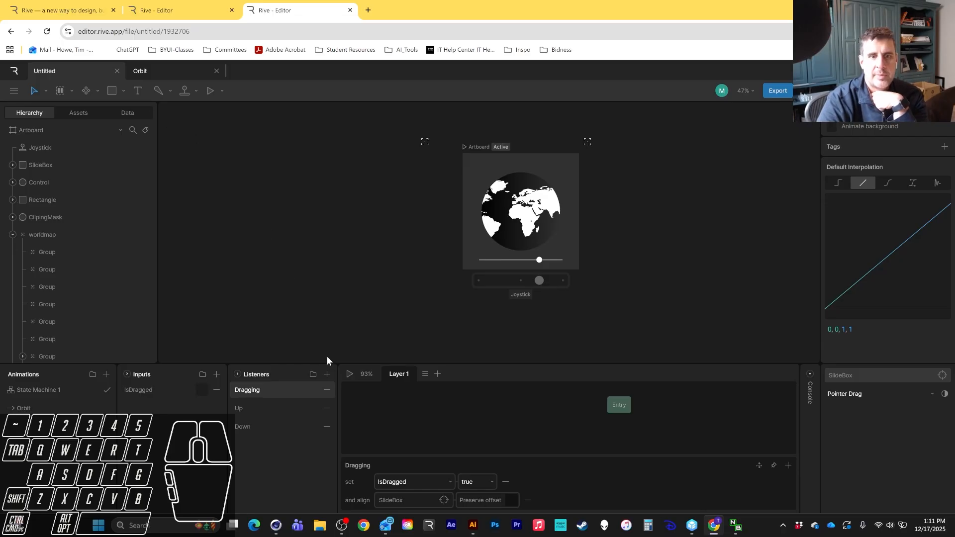
click(350, 374)
drag(540, 261, 478, 269)
drag(478, 259, 540, 258)
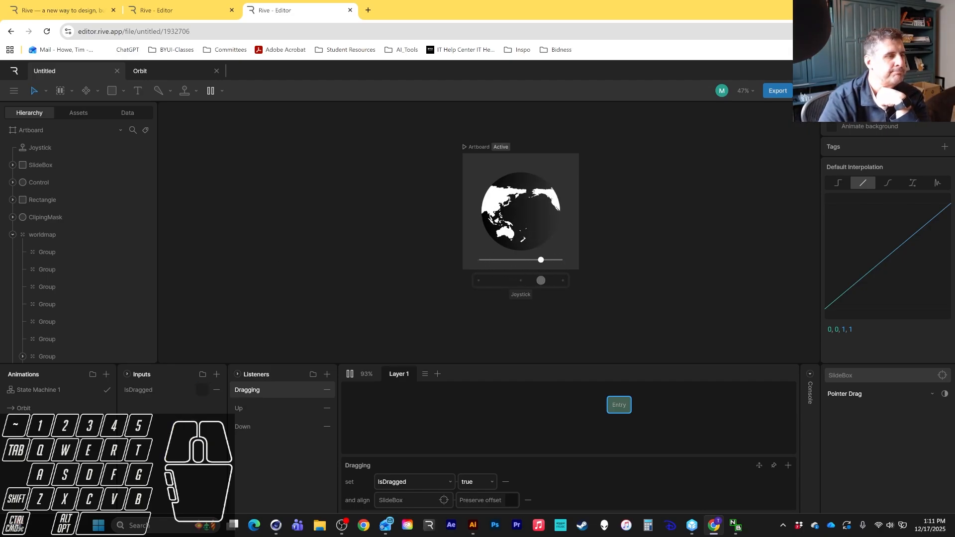